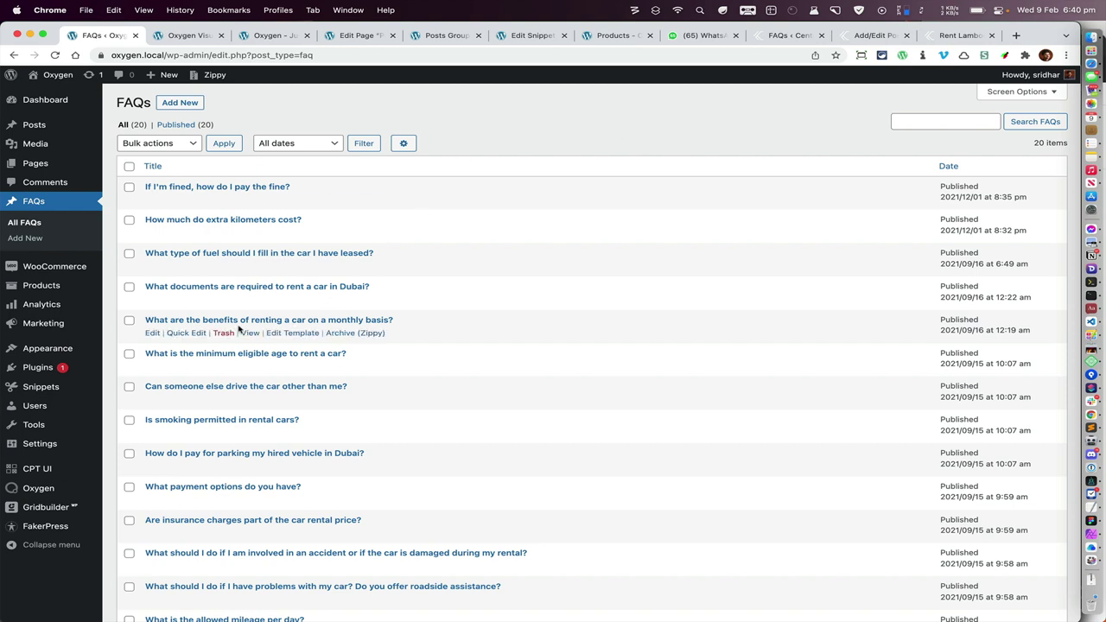
- Enter the slug faq for a new post type in CPT UI
mouse_move(62, 477)
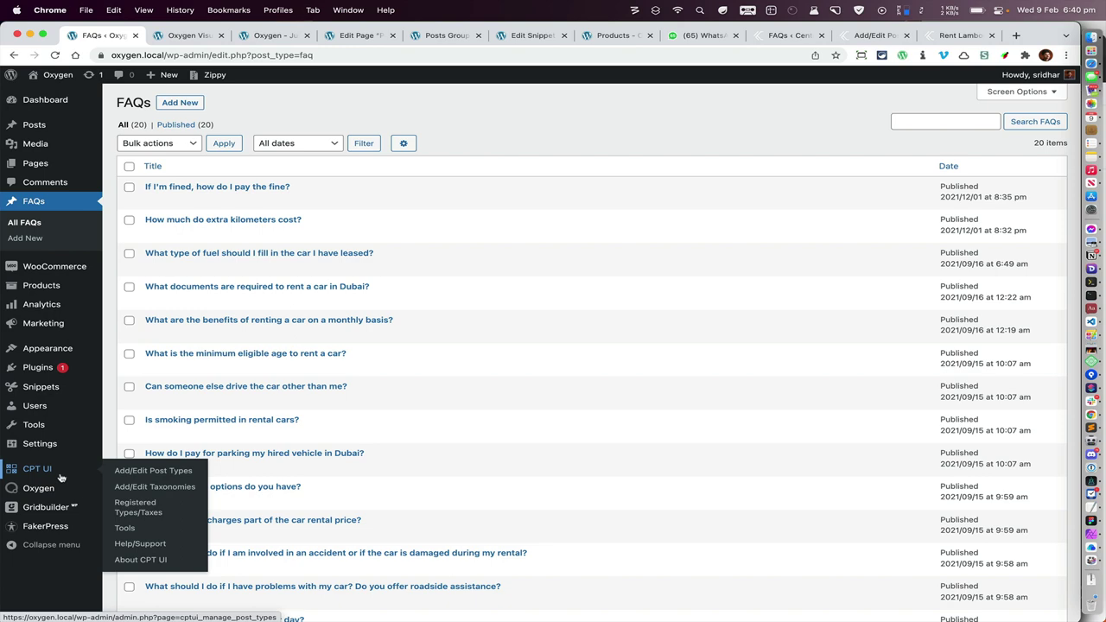
click(131, 470)
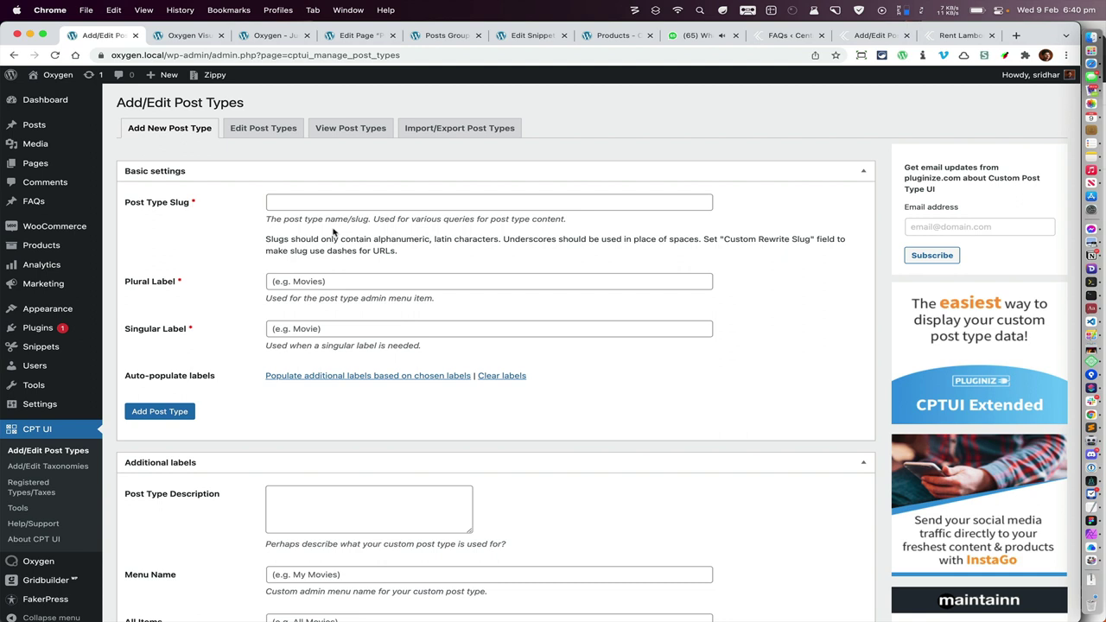
click(377, 202)
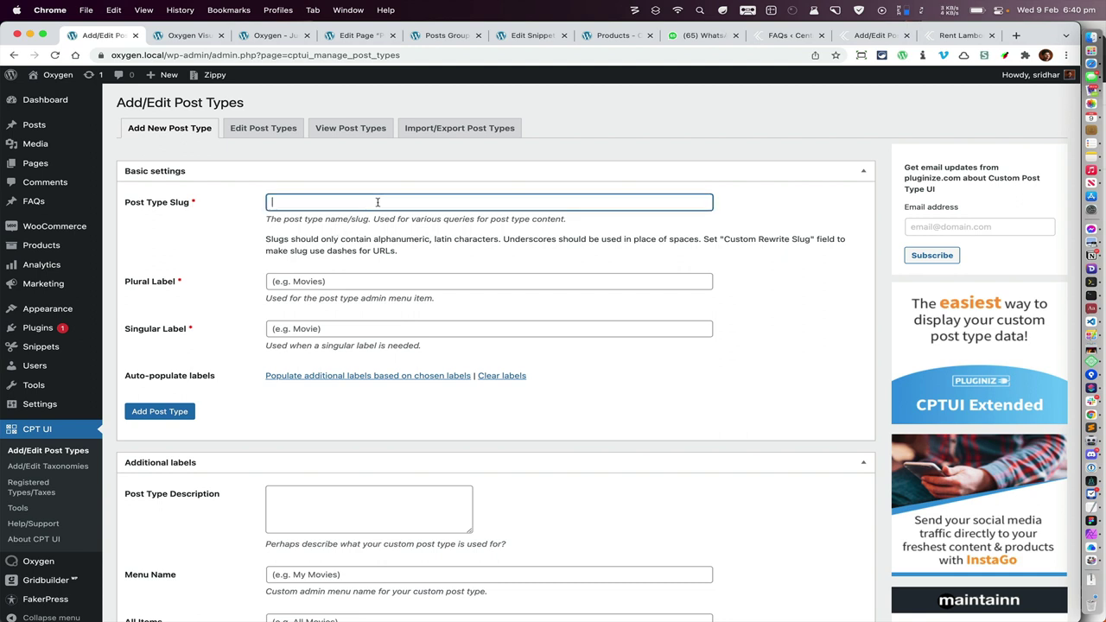
text(faq)
- Label the post type FAQs (plural) and FAQ (singular), add it, and return to FAQs
click(354, 281)
text(FAQs)
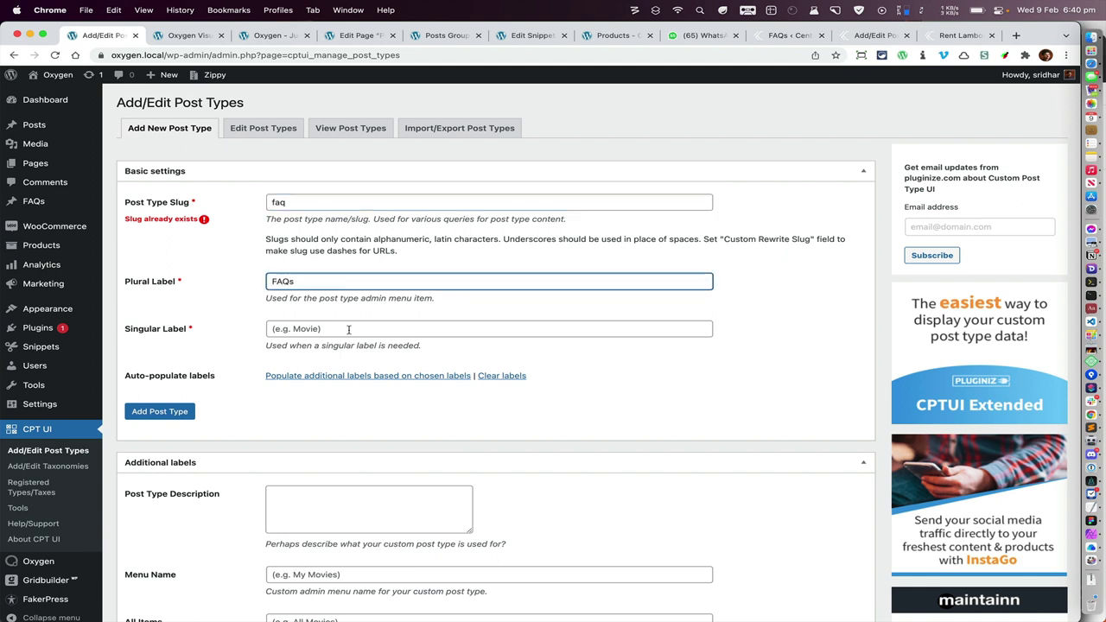
click(349, 330)
text(FAQ)
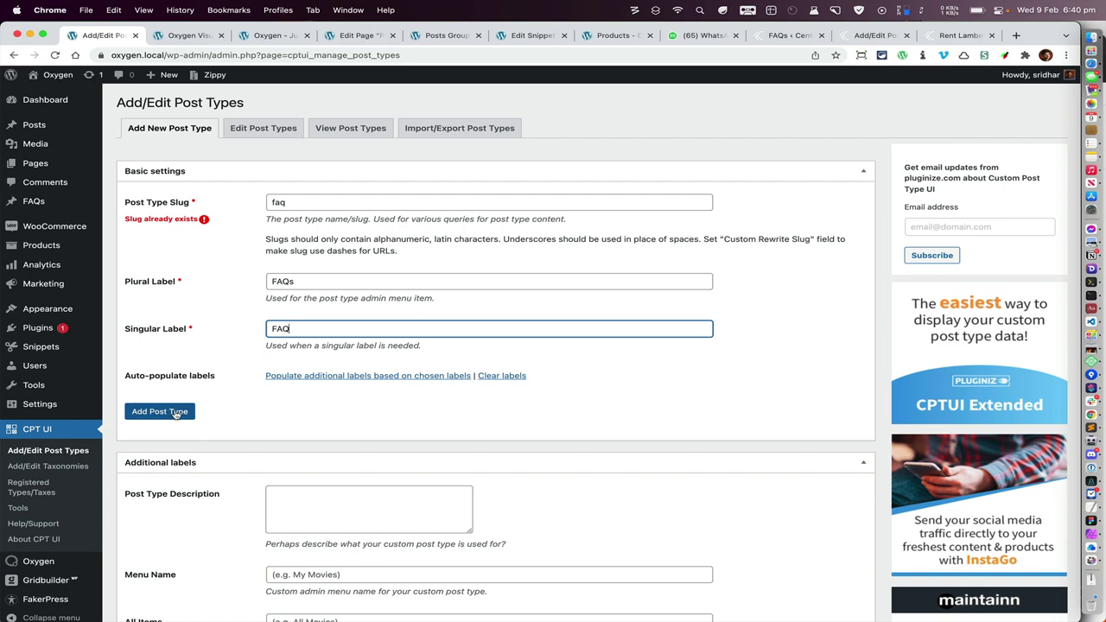
click(263, 128)
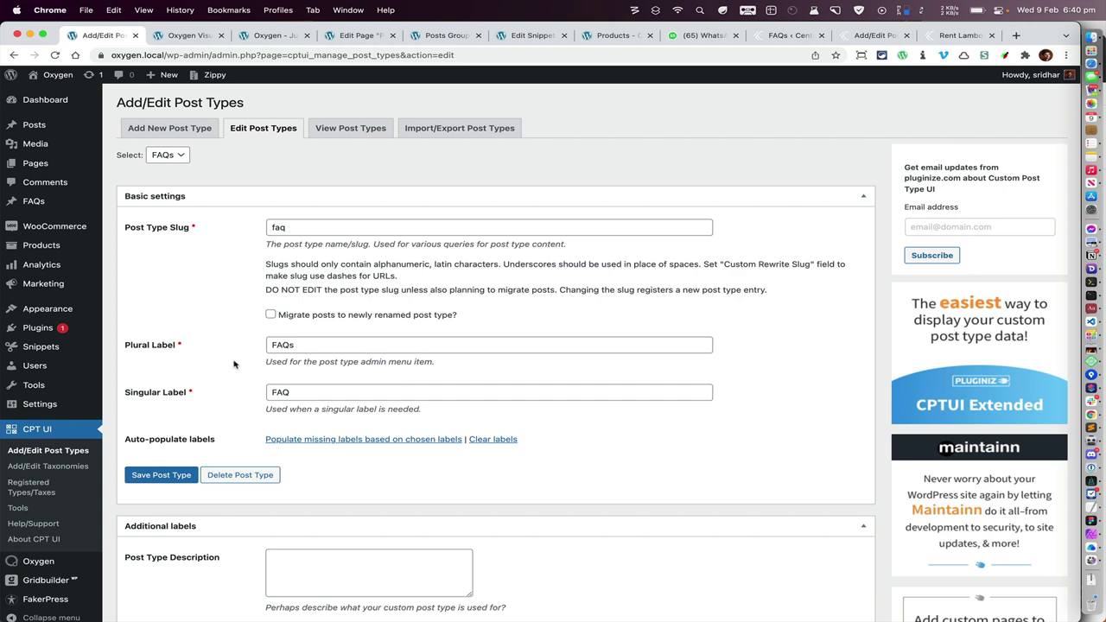
click(60, 204)
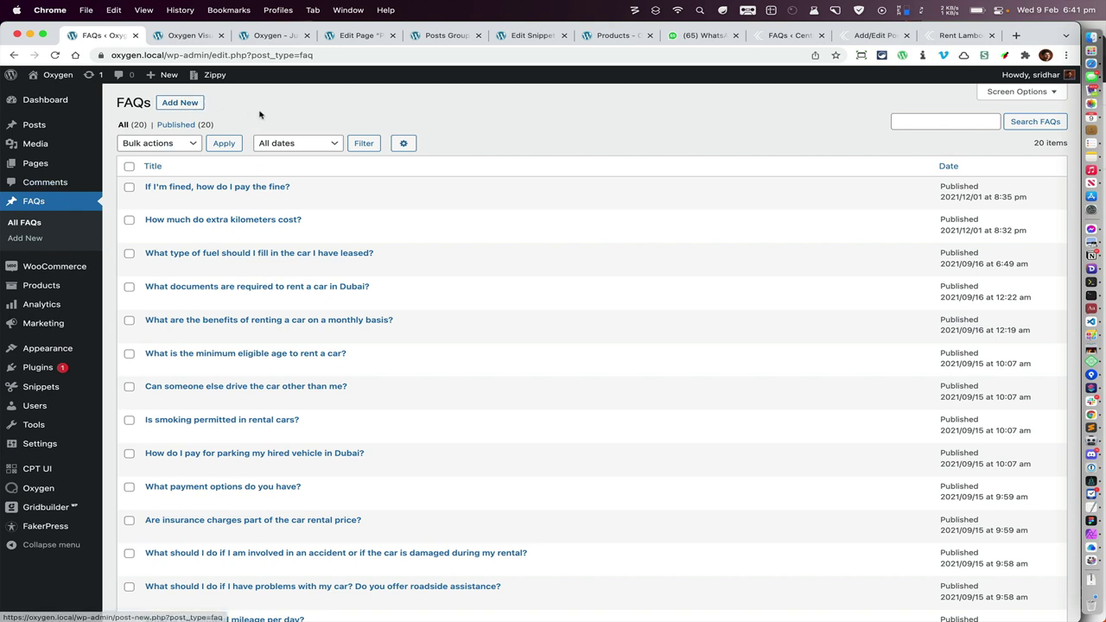
- Review the first FAQ post, return to All FAQs, then view the front-end page
click(262, 187)
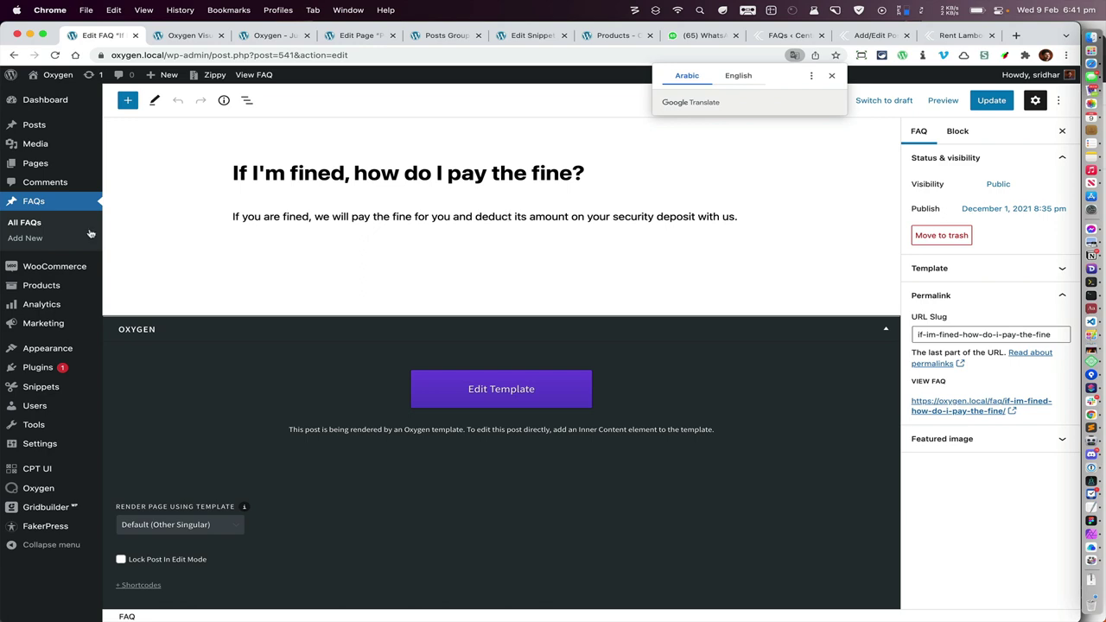
click(36, 223)
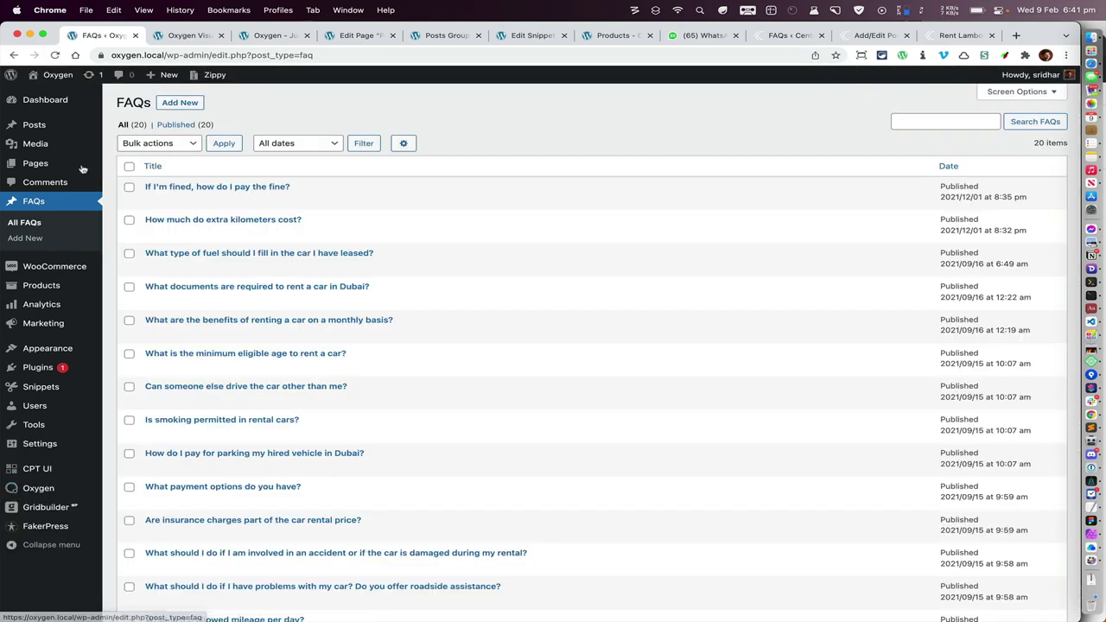
click(274, 36)
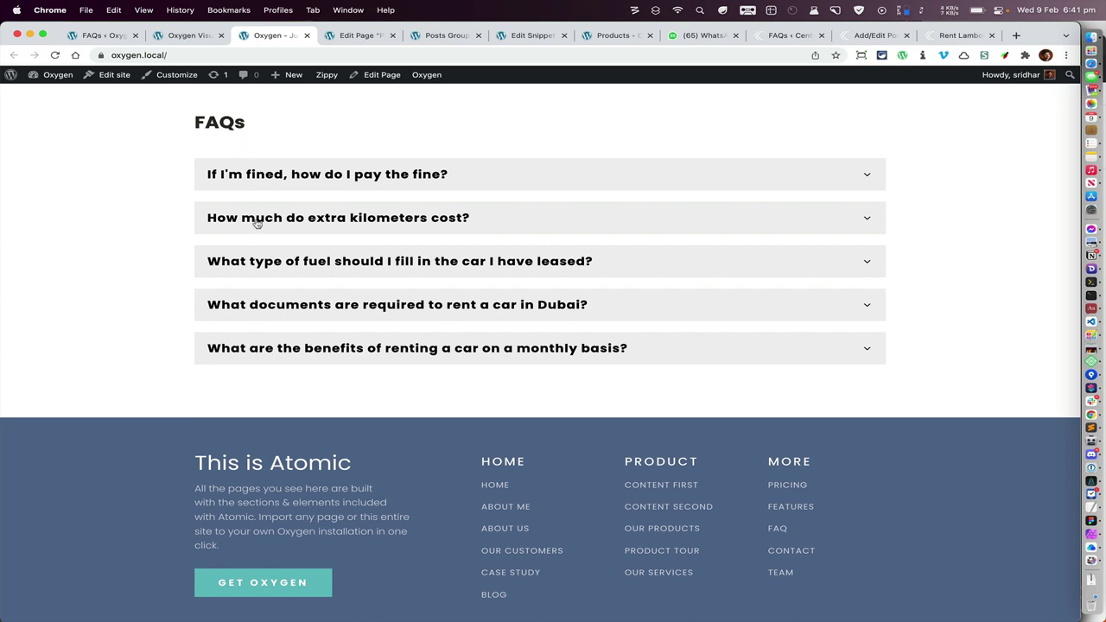
- Compare against the admin FAQ list, then expand and select the first FAQ's answer
click(101, 40)
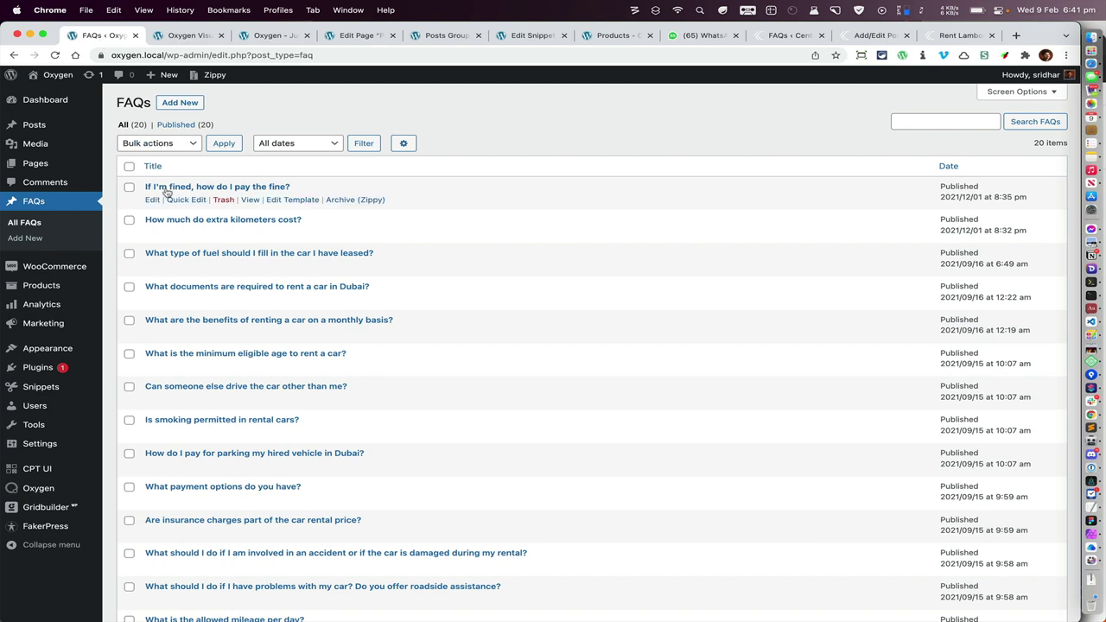
click(275, 36)
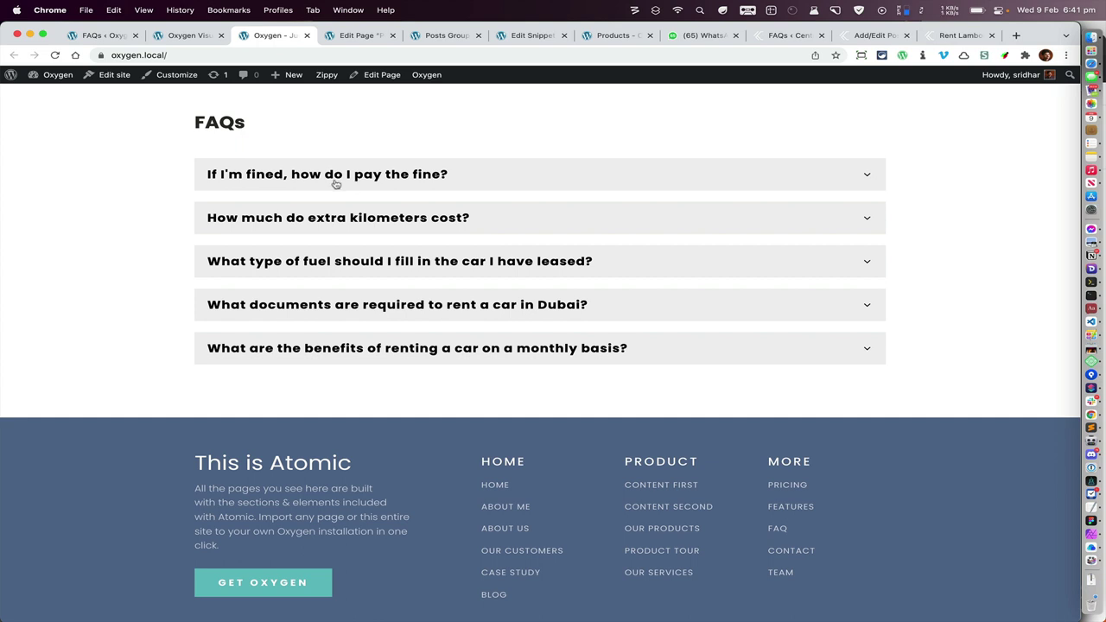
click(466, 186)
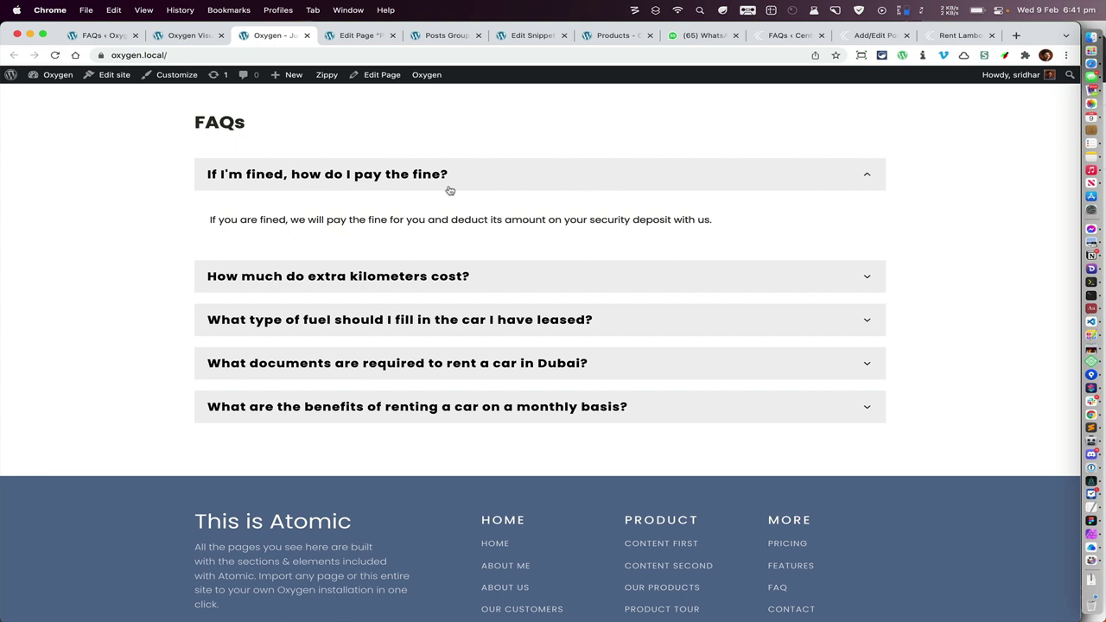
triple_click(237, 223)
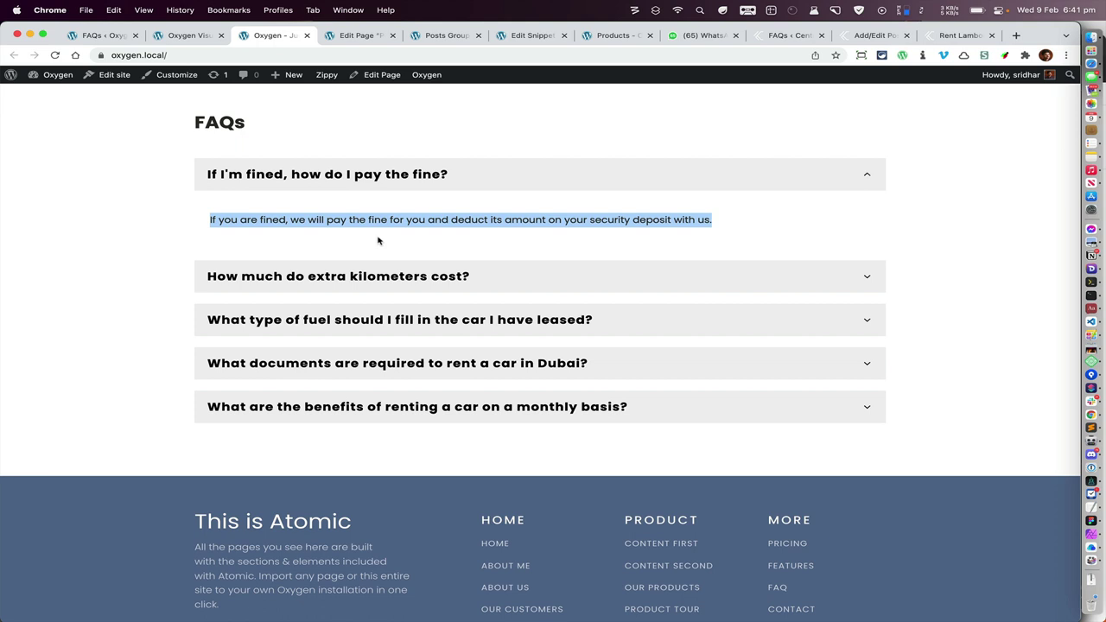
- Expand the second, documents and monthly-basis FAQs, reopen the first, then go to Oxygen
click(442, 277)
click(479, 362)
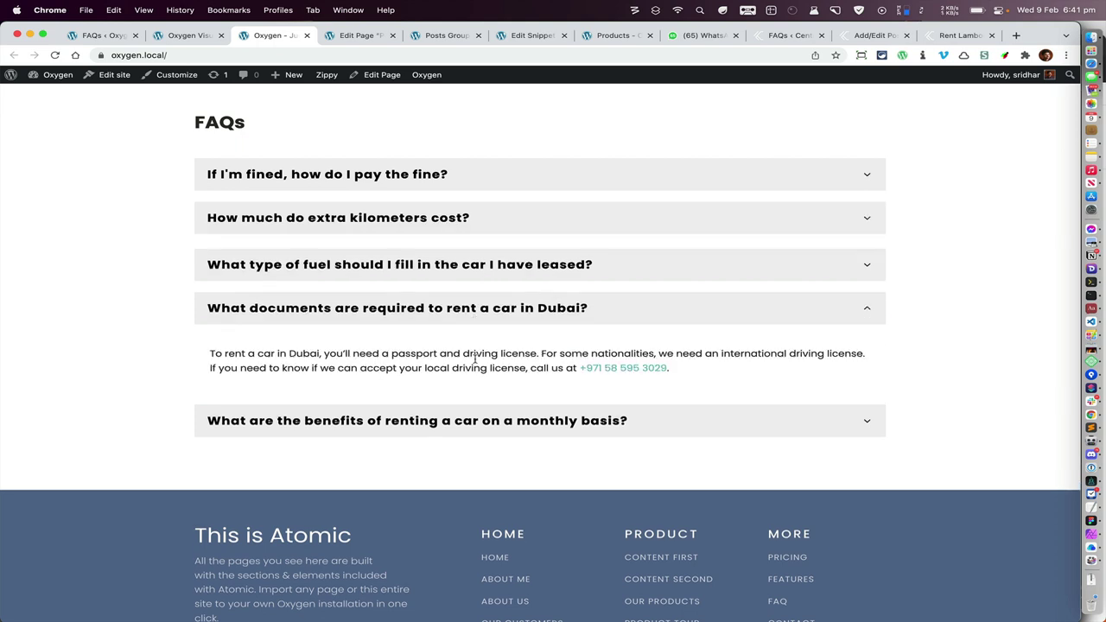
click(515, 419)
click(635, 178)
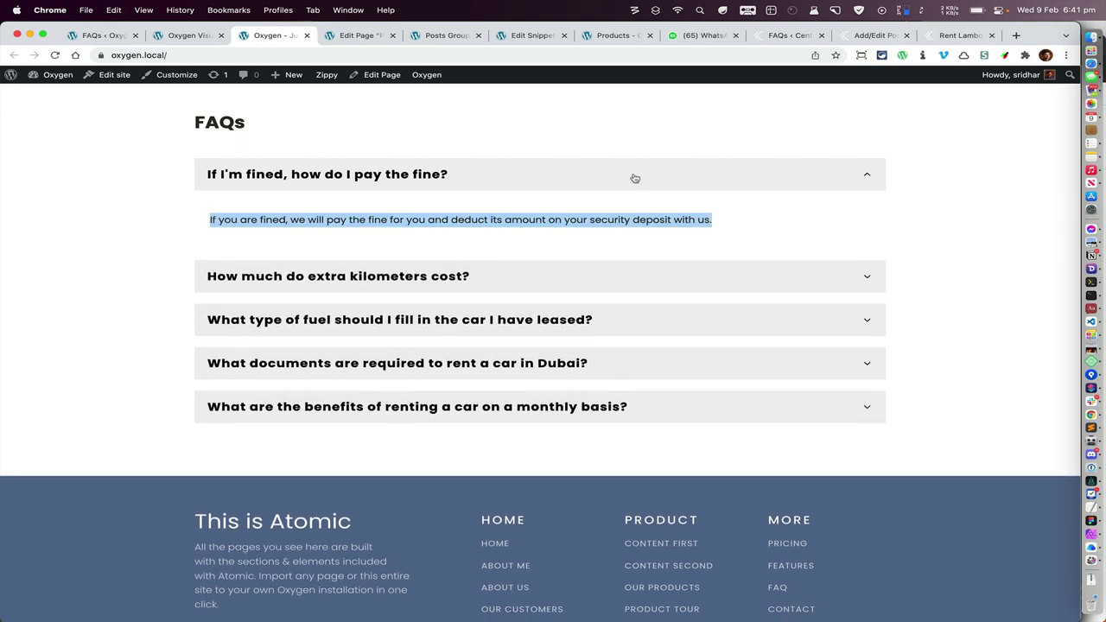
click(185, 37)
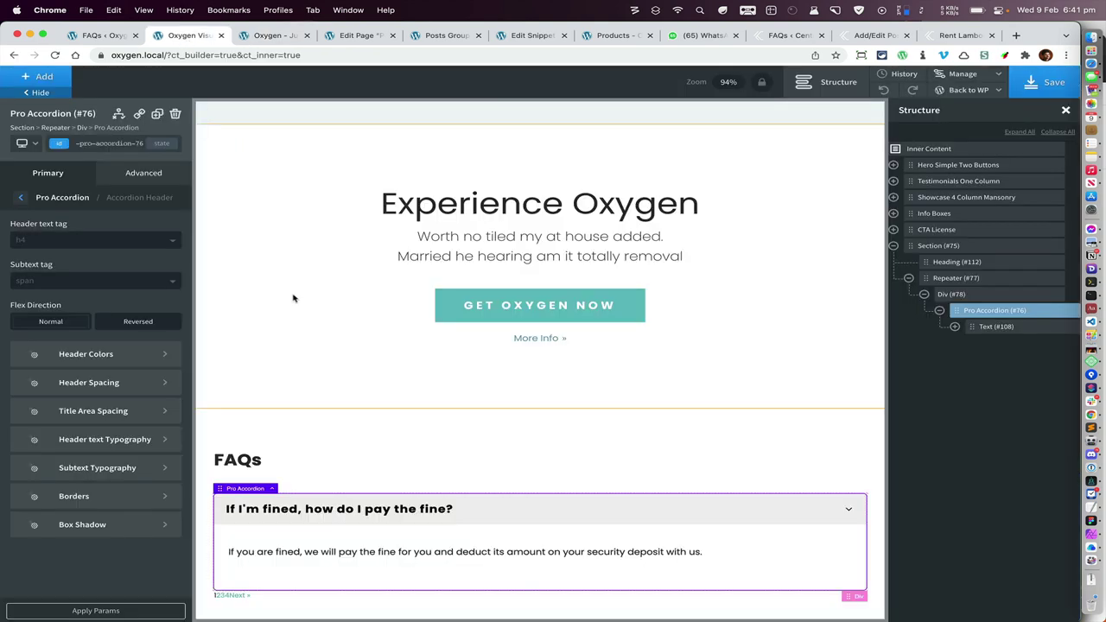
- Delete the old FAQ accordion section and add a new empty Section from Basics
click(1054, 247)
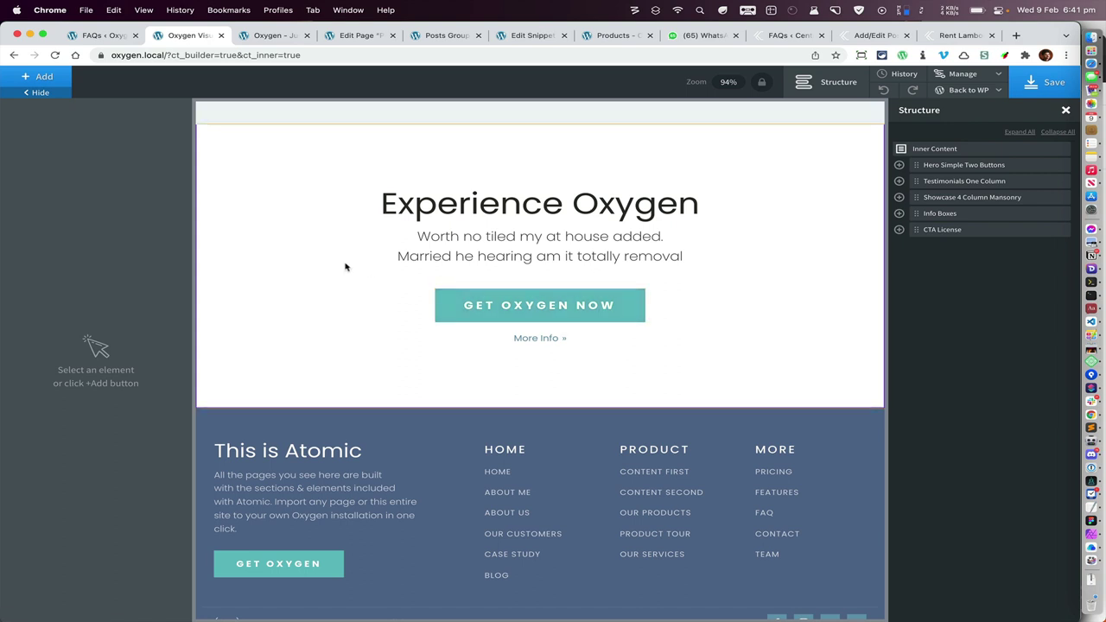
click(56, 83)
click(26, 141)
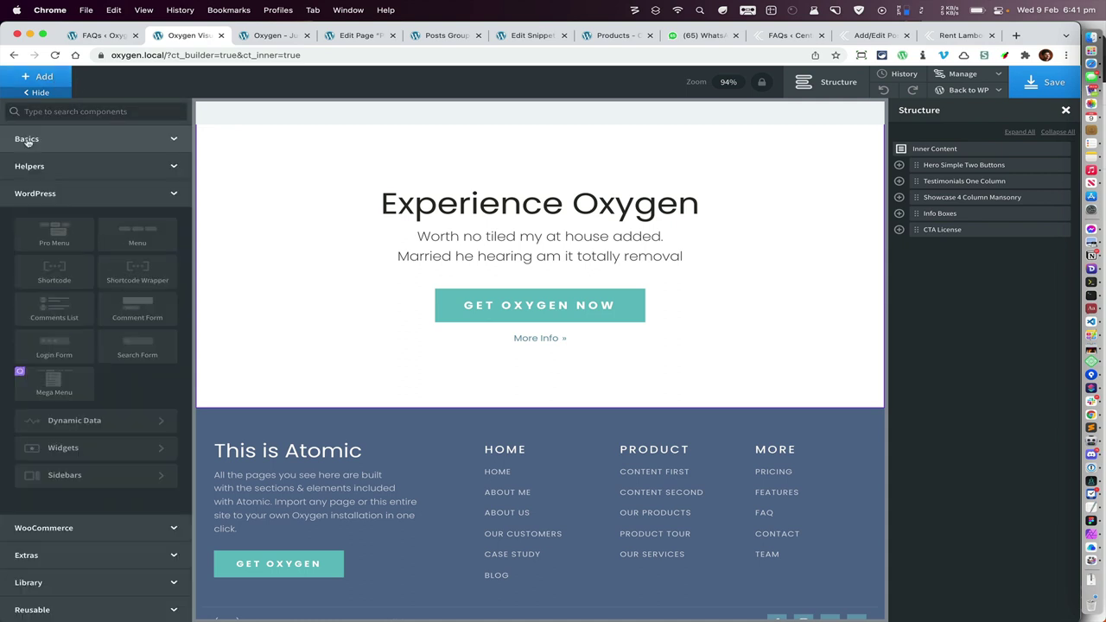
click(45, 180)
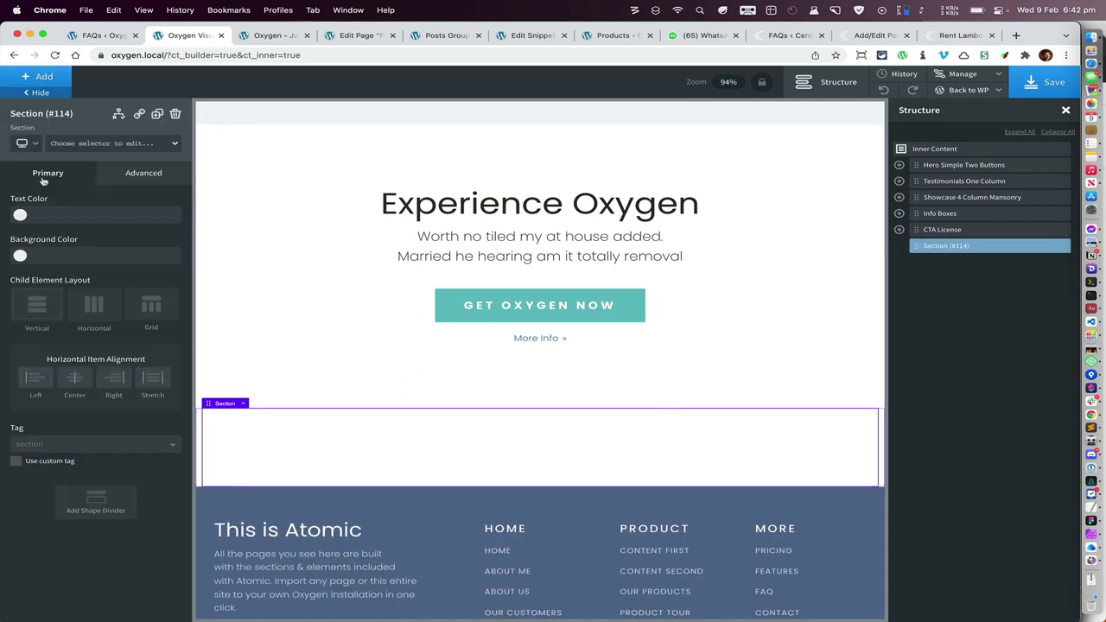
- Add a Heading reading 'FAQ' inside the section, with font size 30 and h2 tag
click(48, 80)
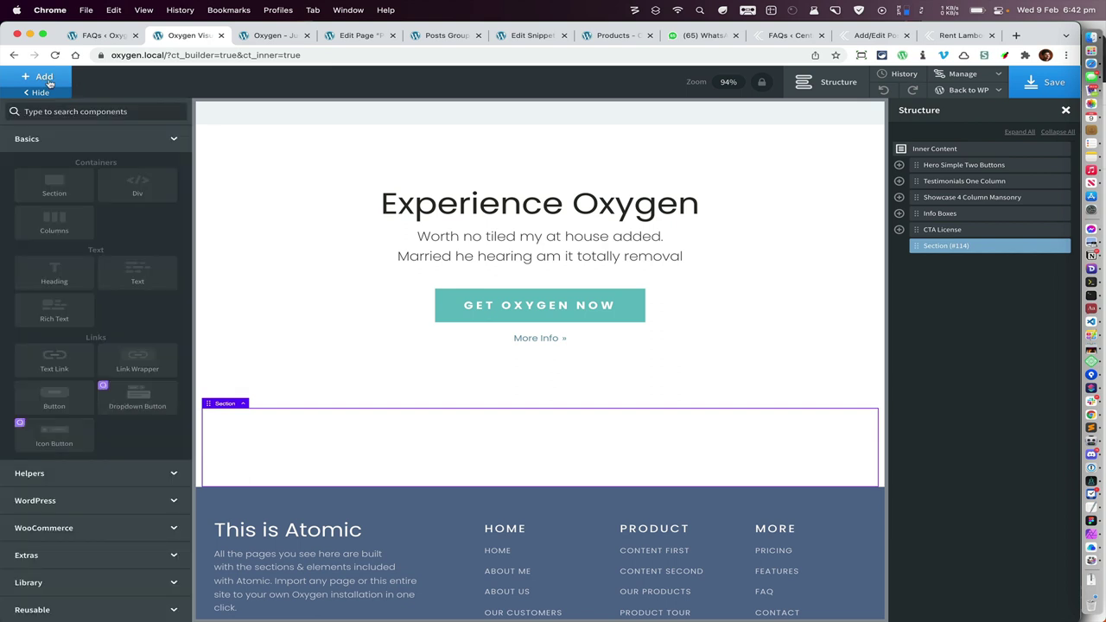
click(75, 271)
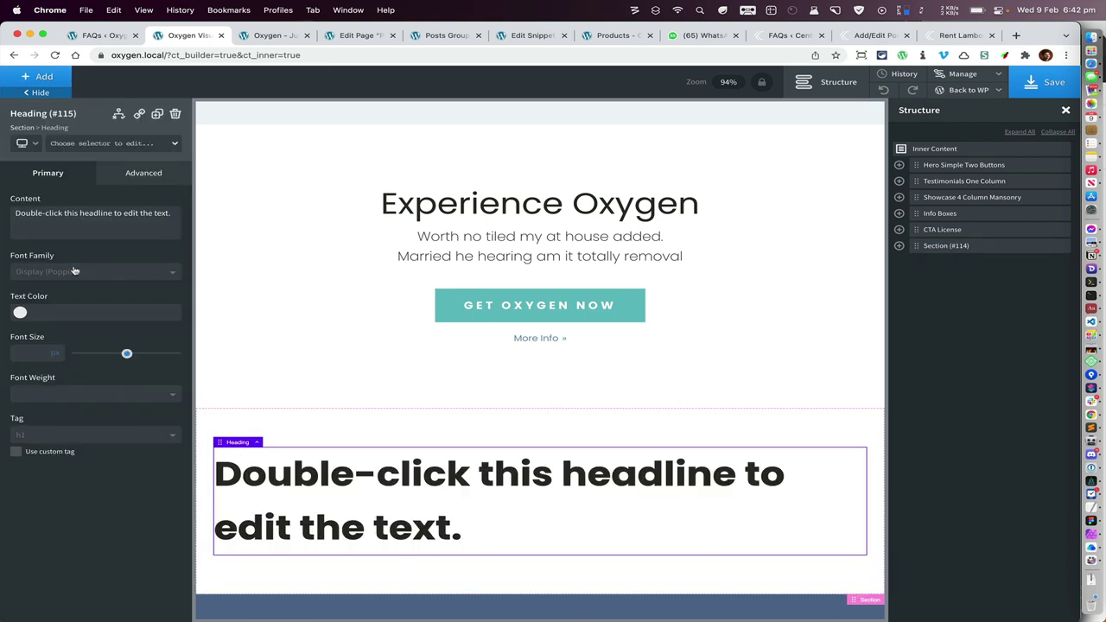
click(114, 217)
key(super+a)
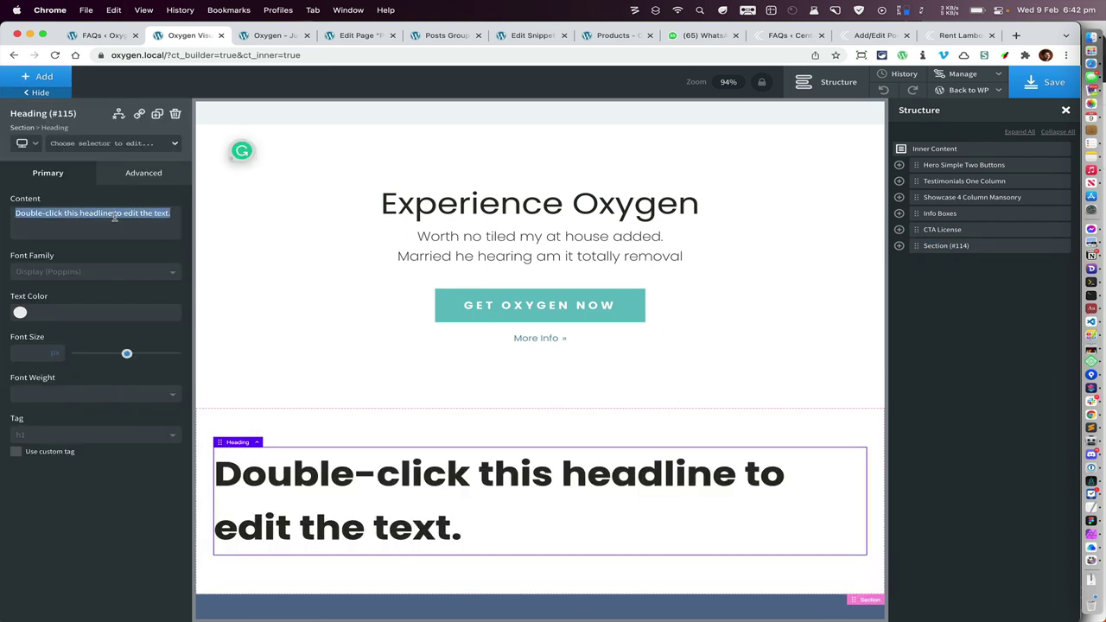
text(FAQ)
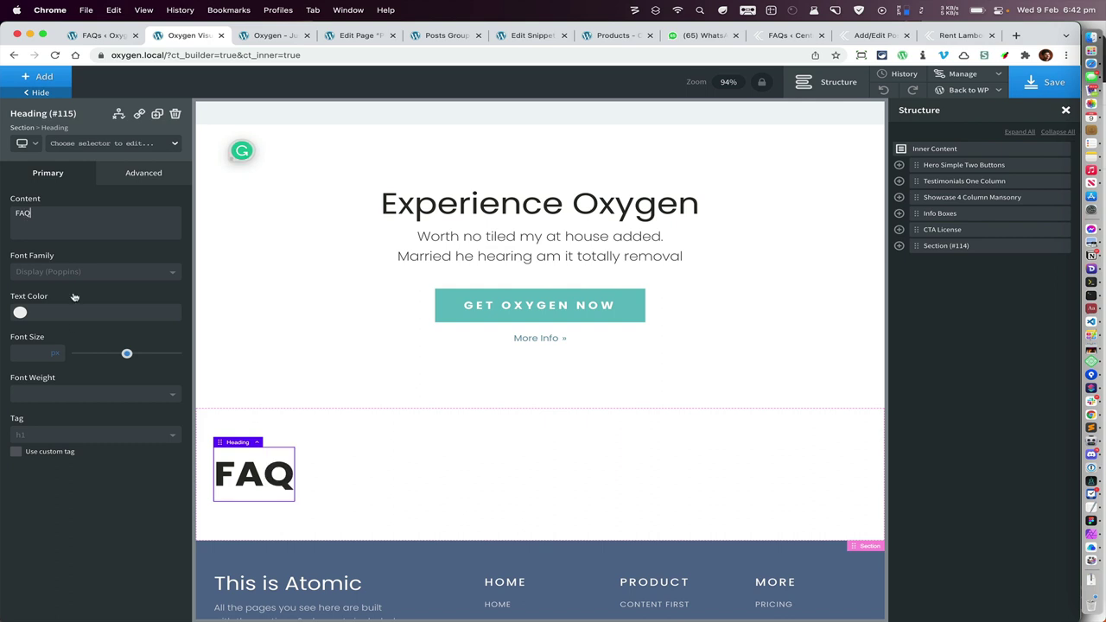
click(26, 357)
text(30)
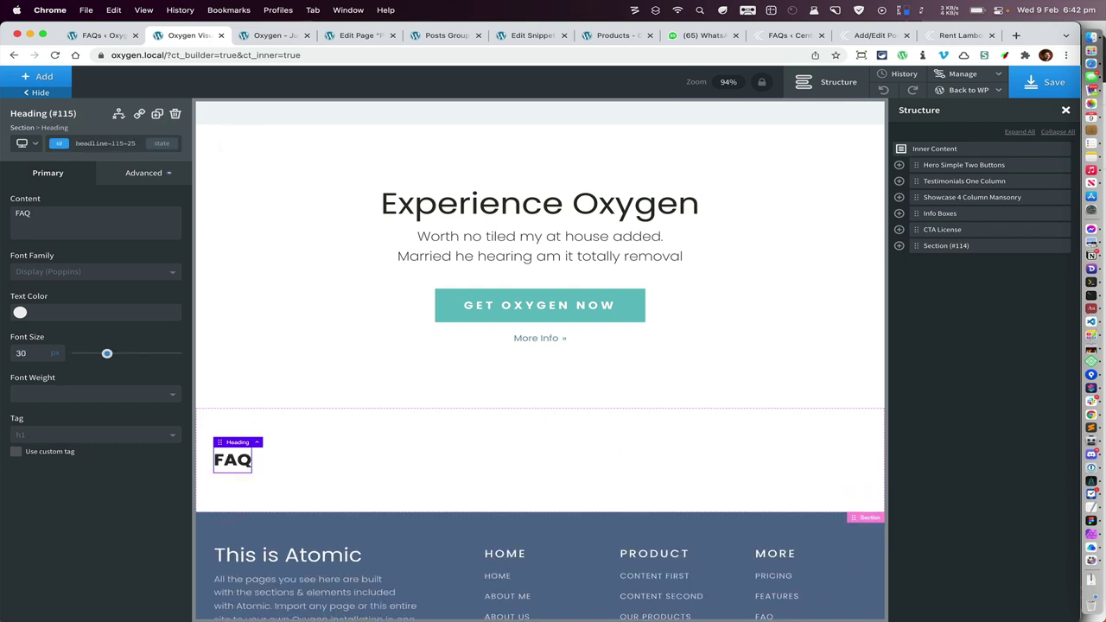
click(55, 436)
click(56, 470)
click(43, 77)
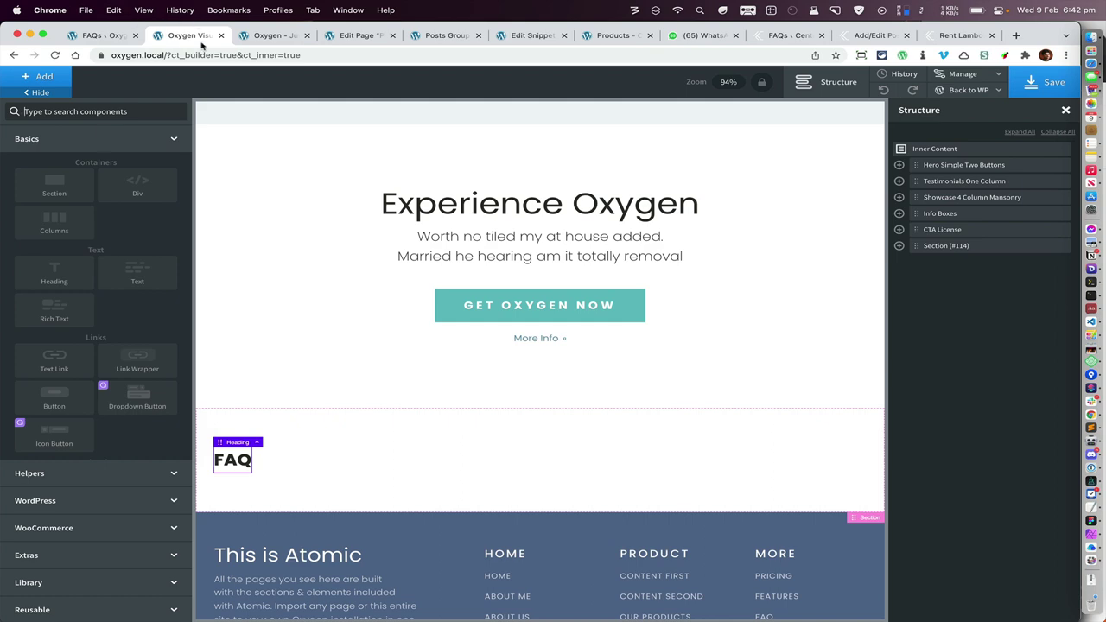
- Open the OxyExtras settings from the admin menu in a new browser tab
click(110, 43)
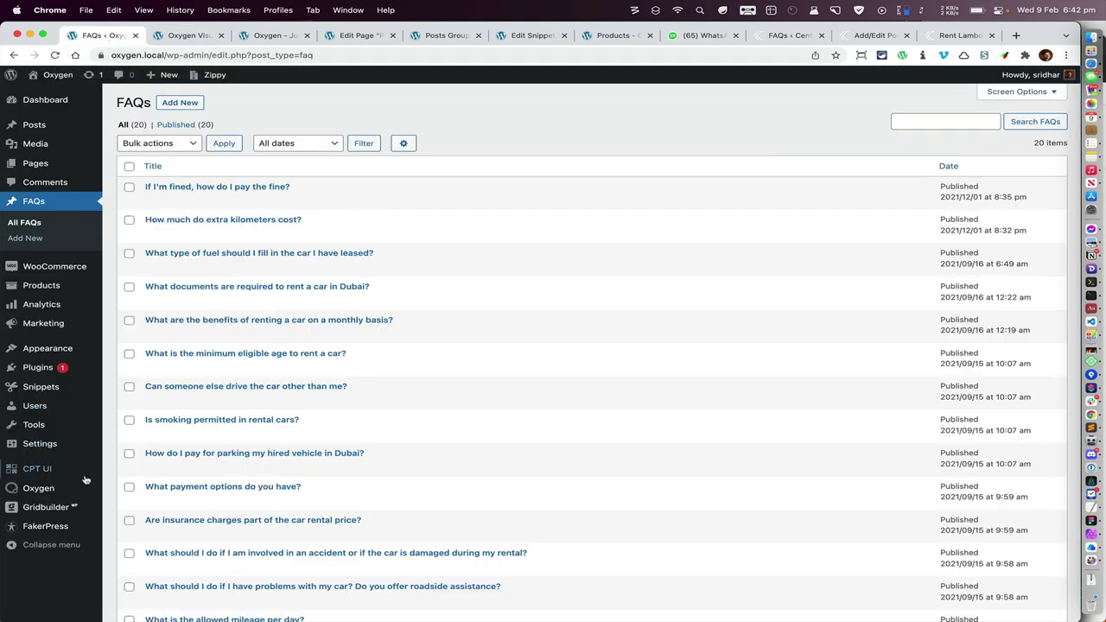
mouse_move(51, 488)
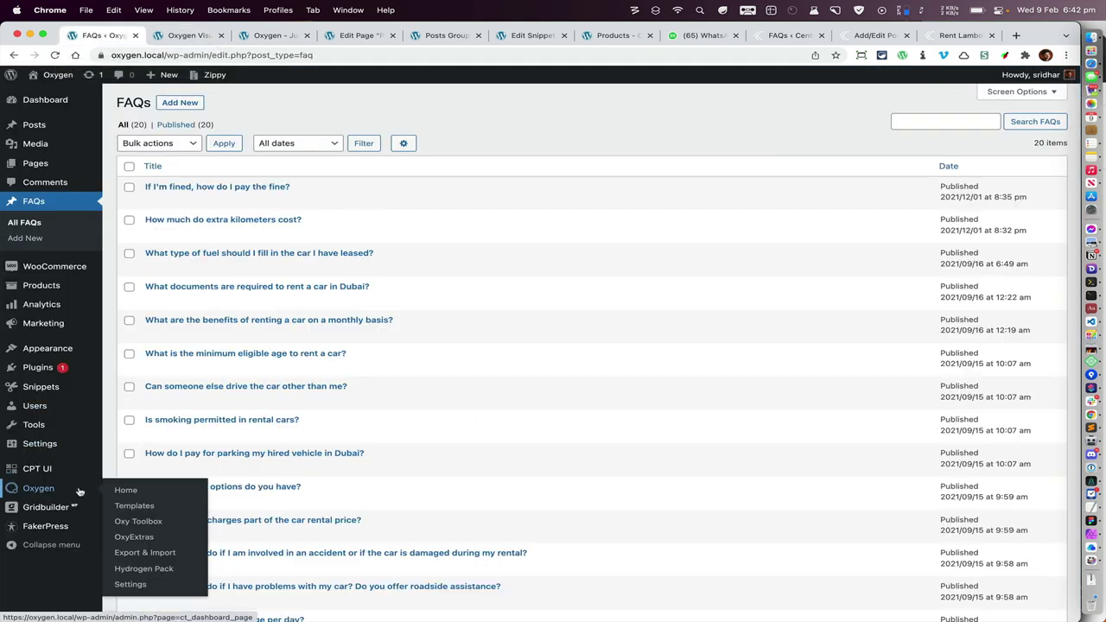
right_click(138, 540)
click(173, 406)
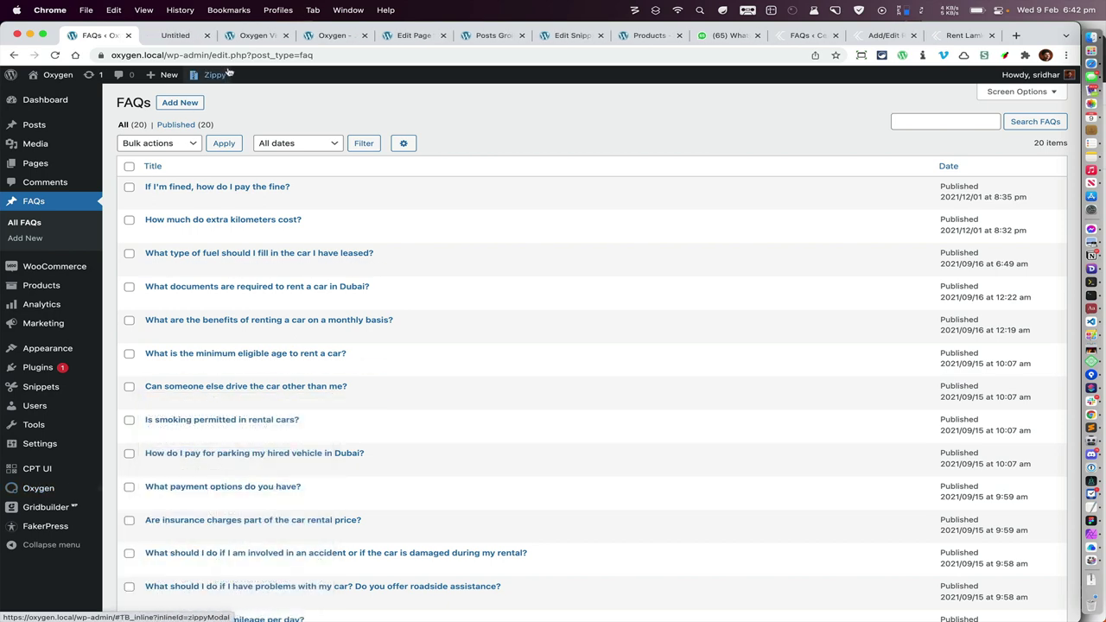
click(169, 35)
- Confirm Pro Accordion is enabled, close the OxyExtras tab, and return to the builder
scroll(216, 354, down, 6)
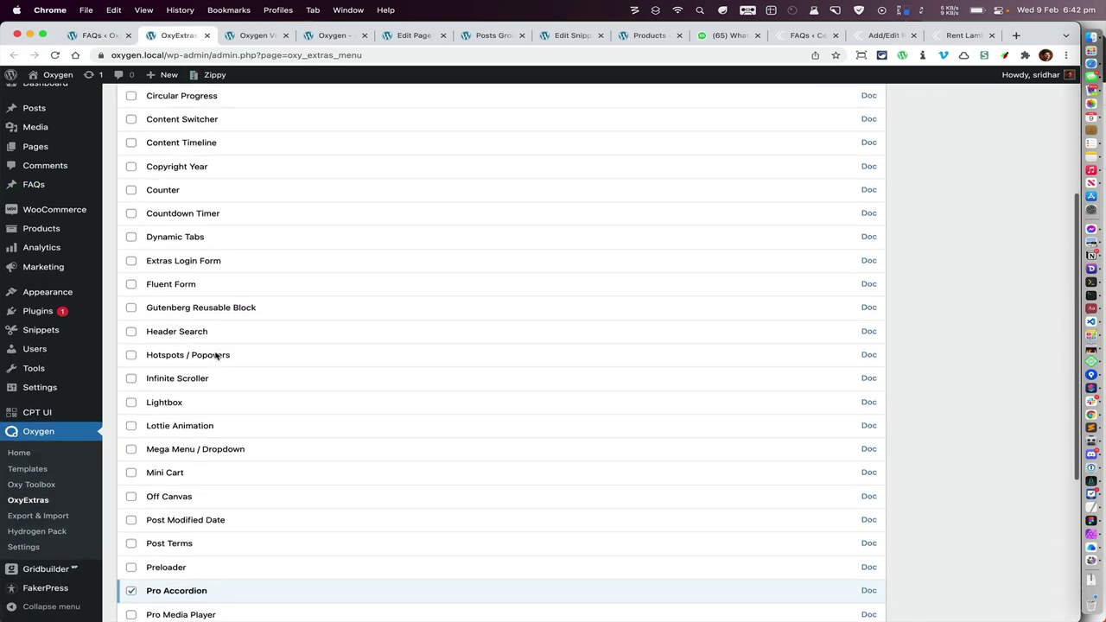
scroll(216, 354, down, 4)
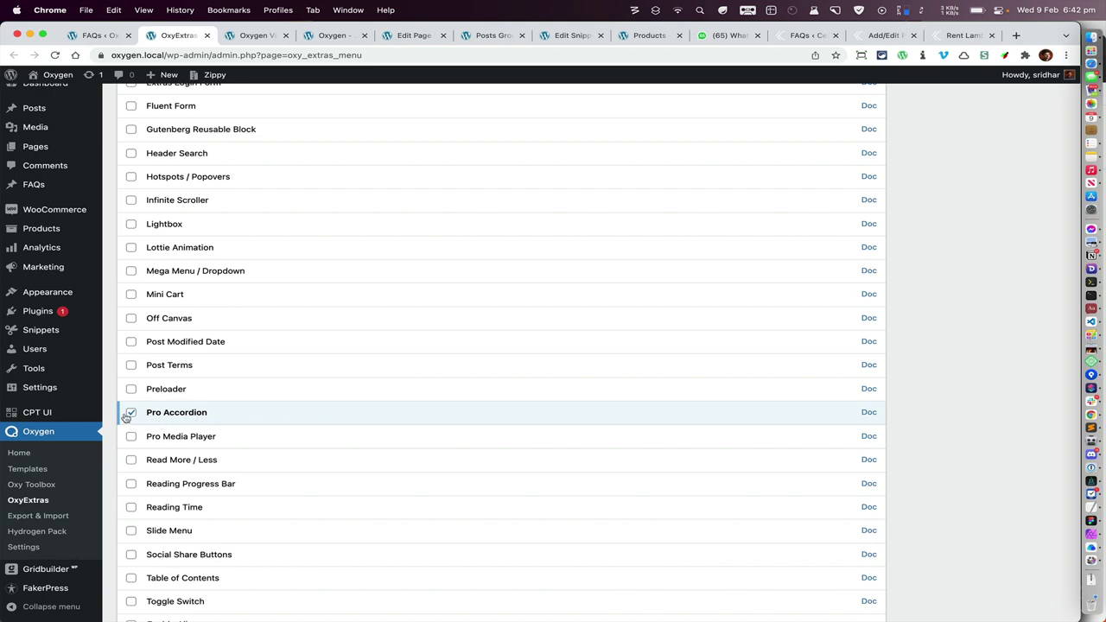
key(super+w)
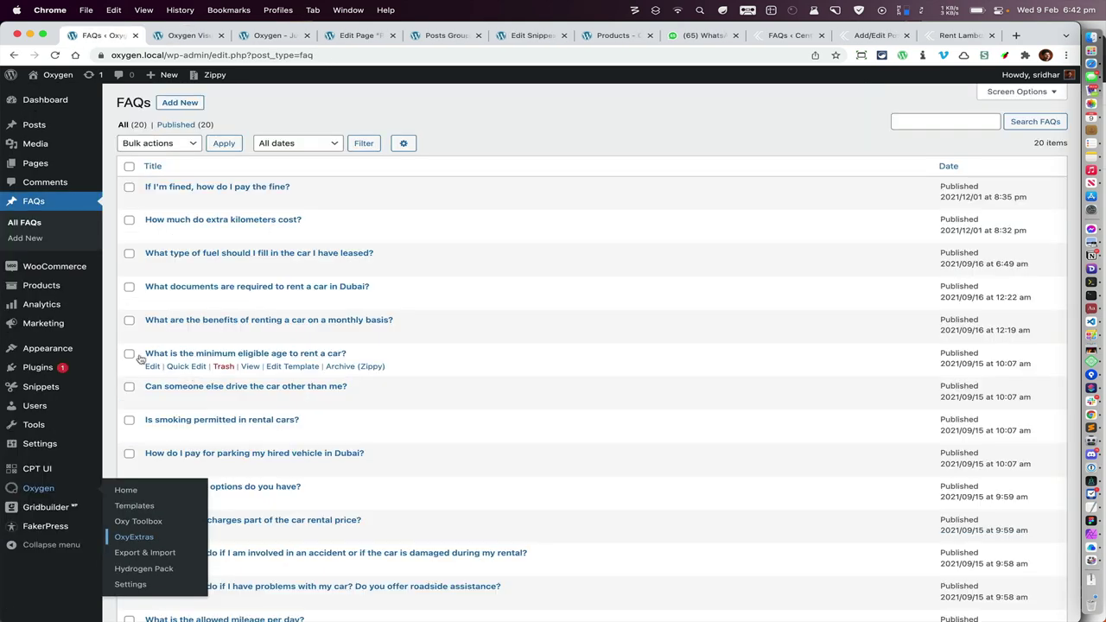
key(ctrl+Tab)
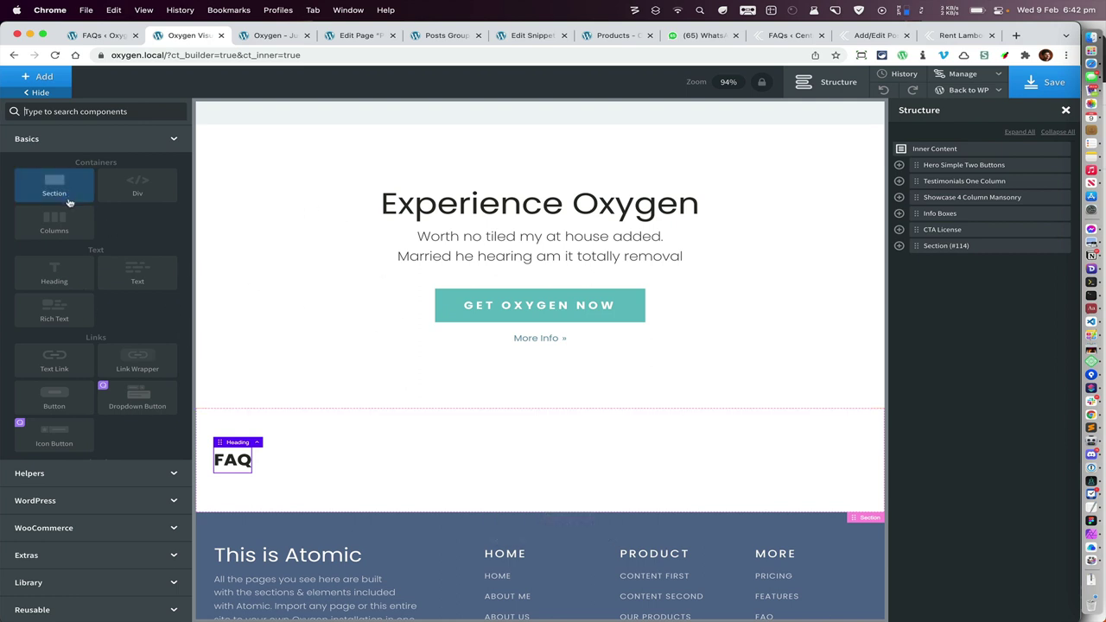
- Add a Pro Accordion from Extras, then select the FAQ Heading (#115) in Structure
click(100, 560)
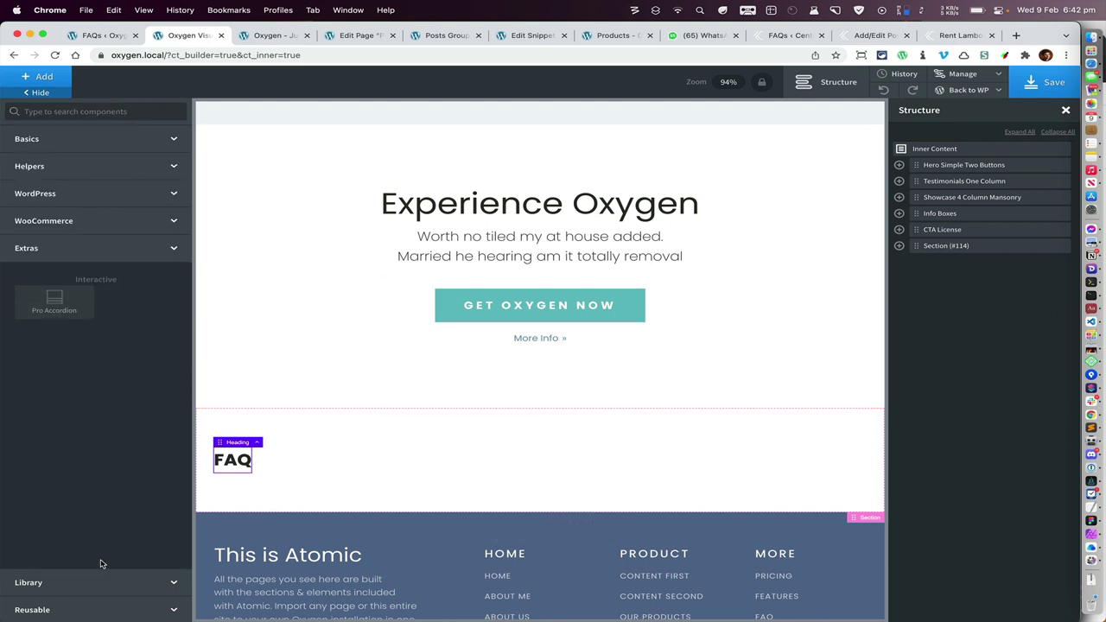
click(59, 313)
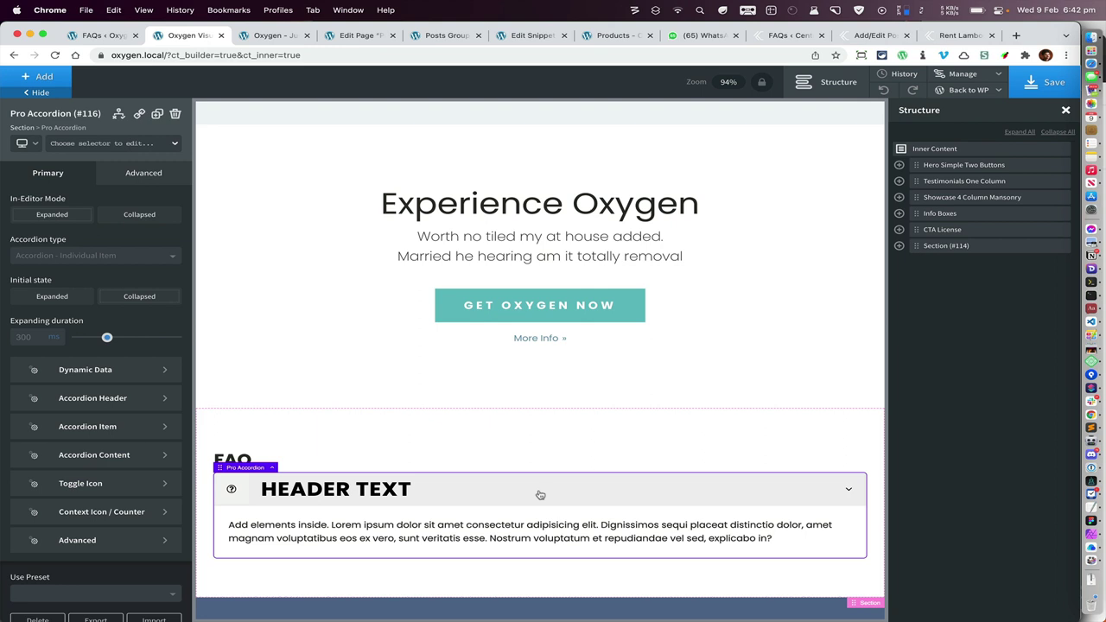
click(899, 246)
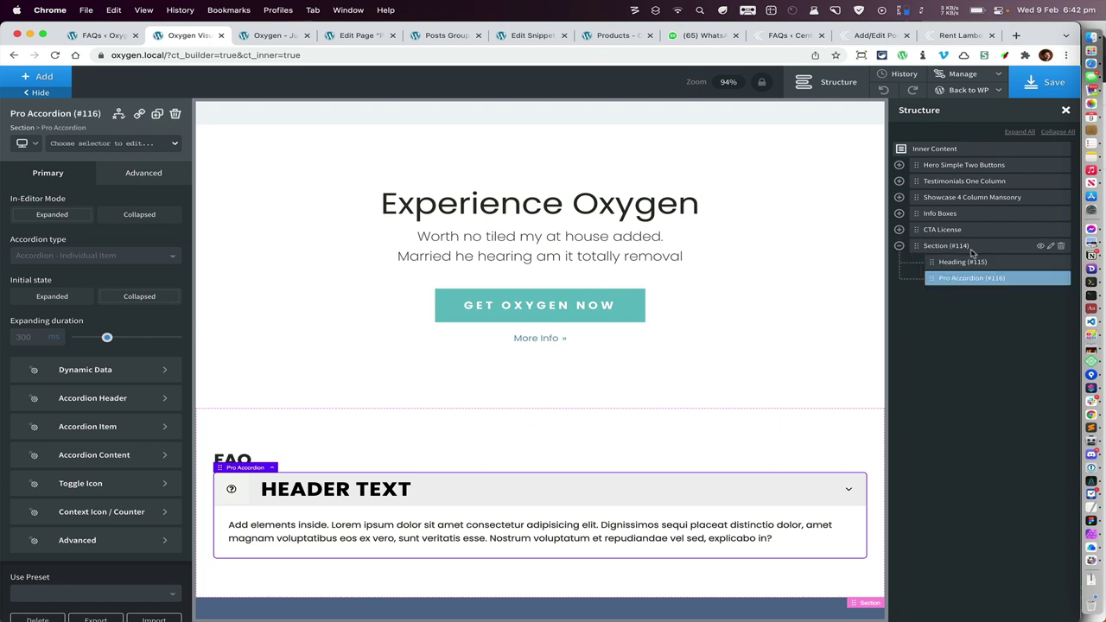
click(977, 262)
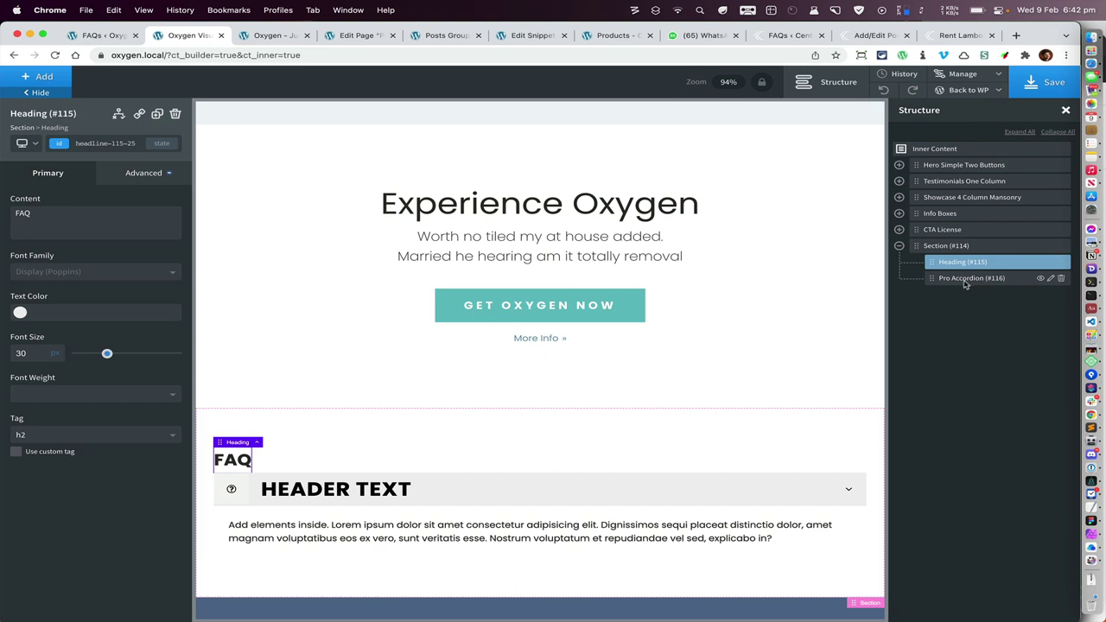
click(57, 78)
- Add a Repeater via the 'rep' search and move Pro Accordion (#116) into its Div (#118)
text(rep)
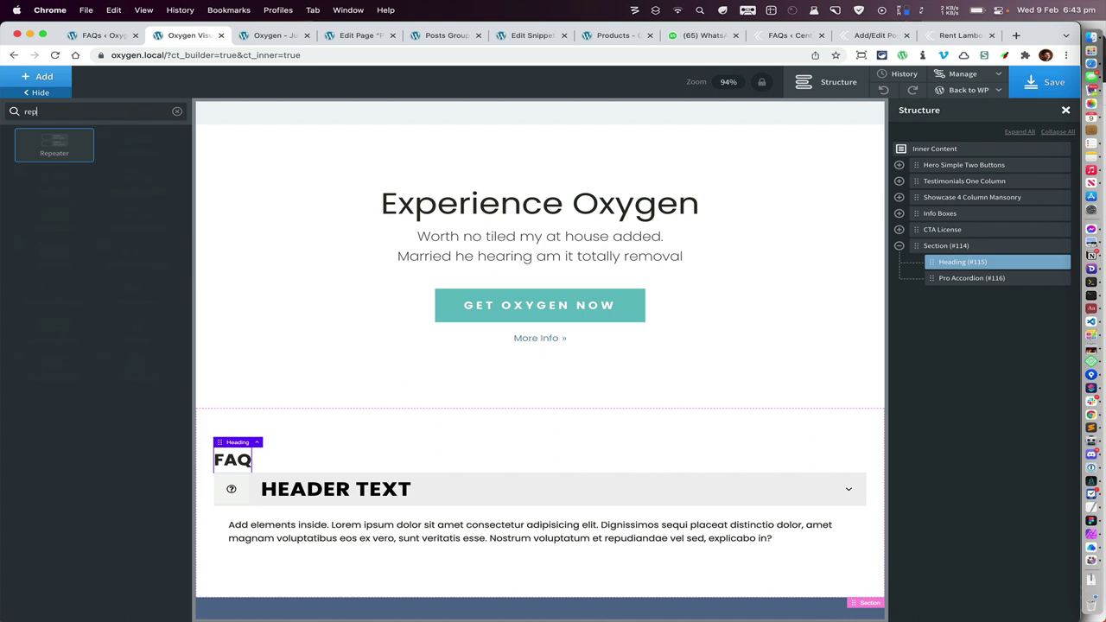
click(53, 149)
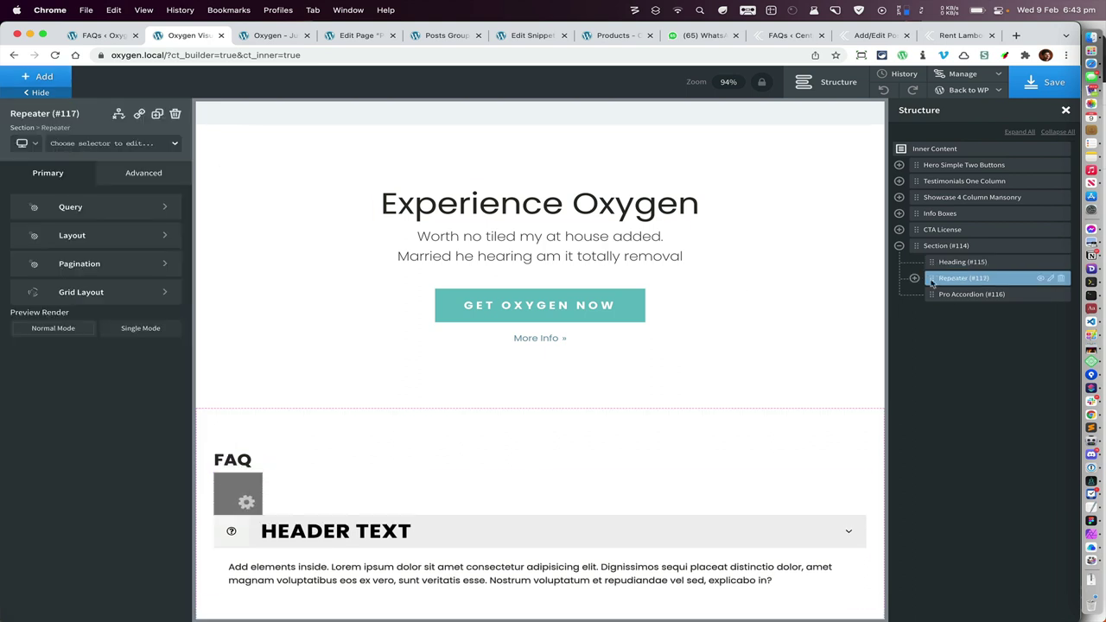
click(914, 277)
click(936, 311)
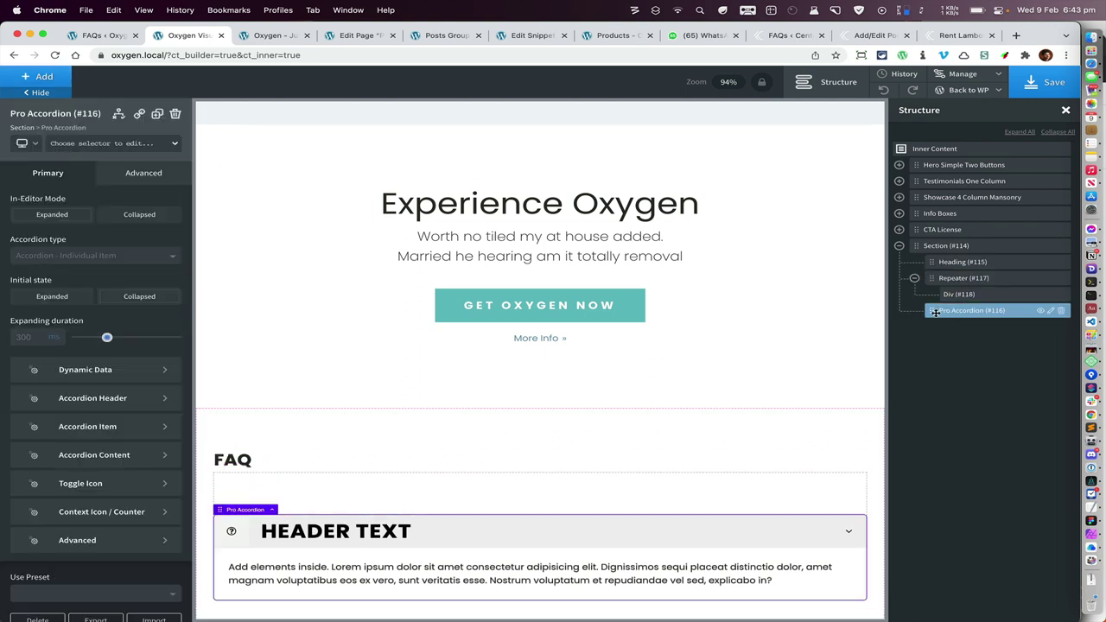
drag(931, 312, 966, 296)
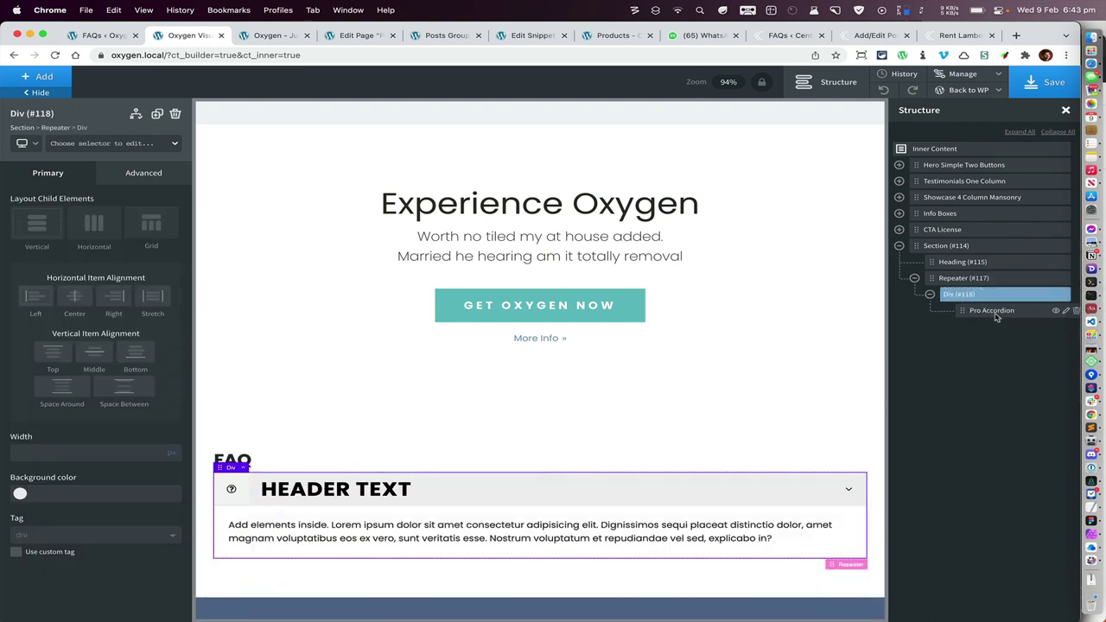
click(996, 317)
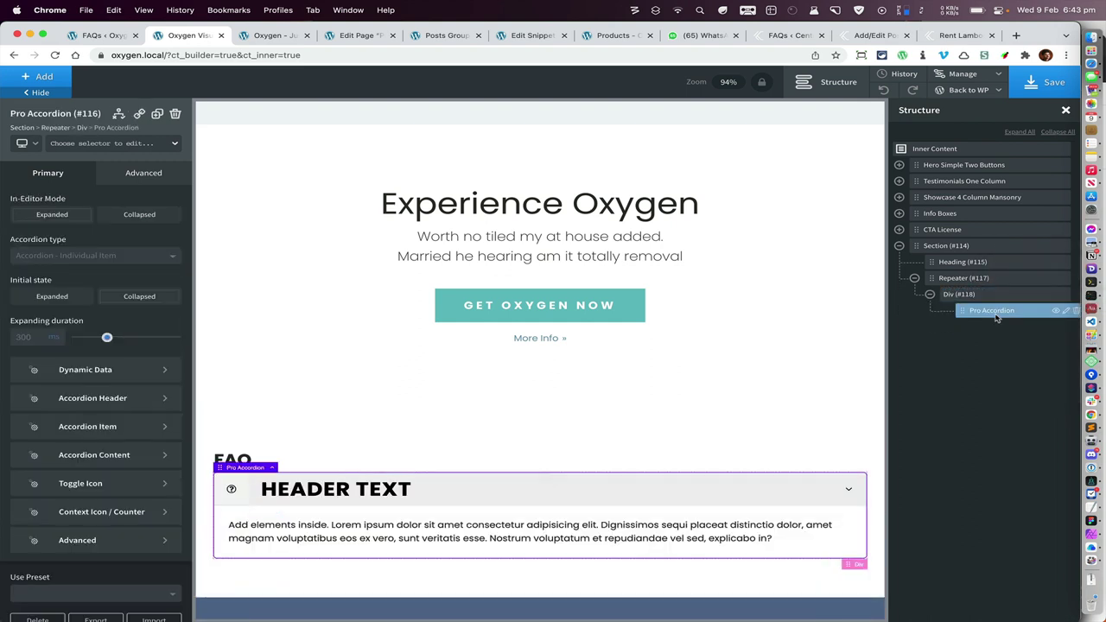
scroll(813, 319, down, 1)
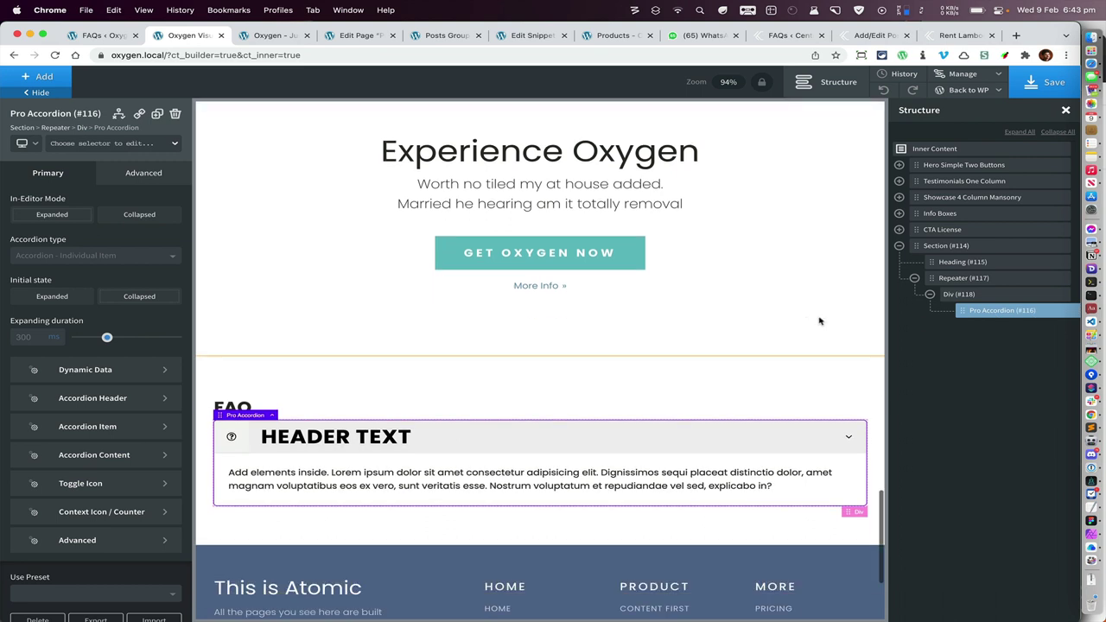
click(983, 281)
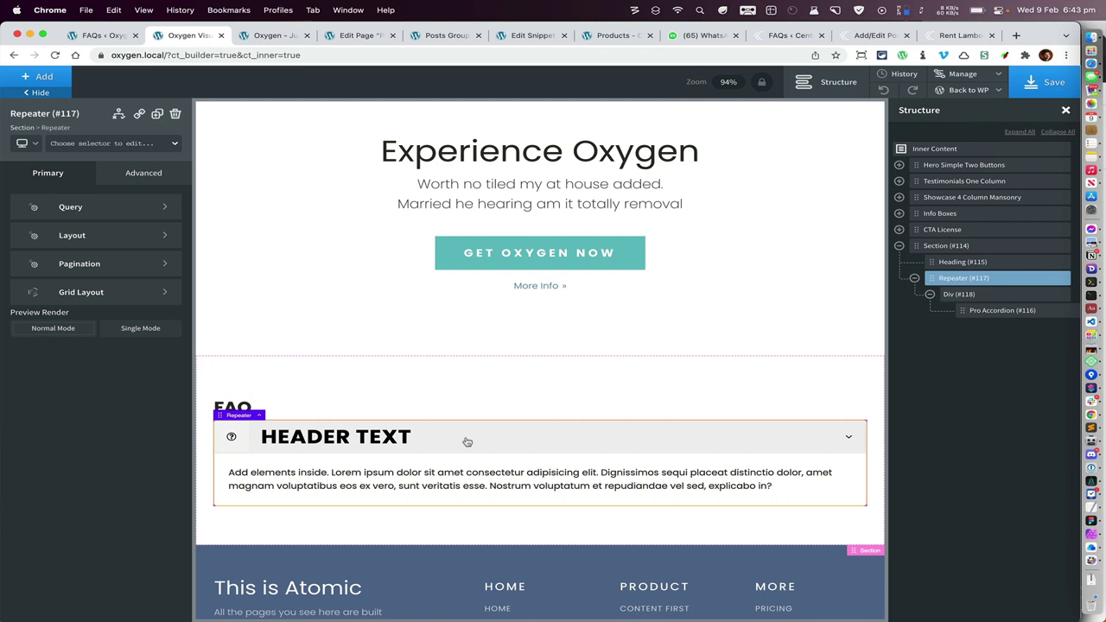
- Set the Repeater's top margin to 40 under Advanced > Size & Spacing
click(161, 176)
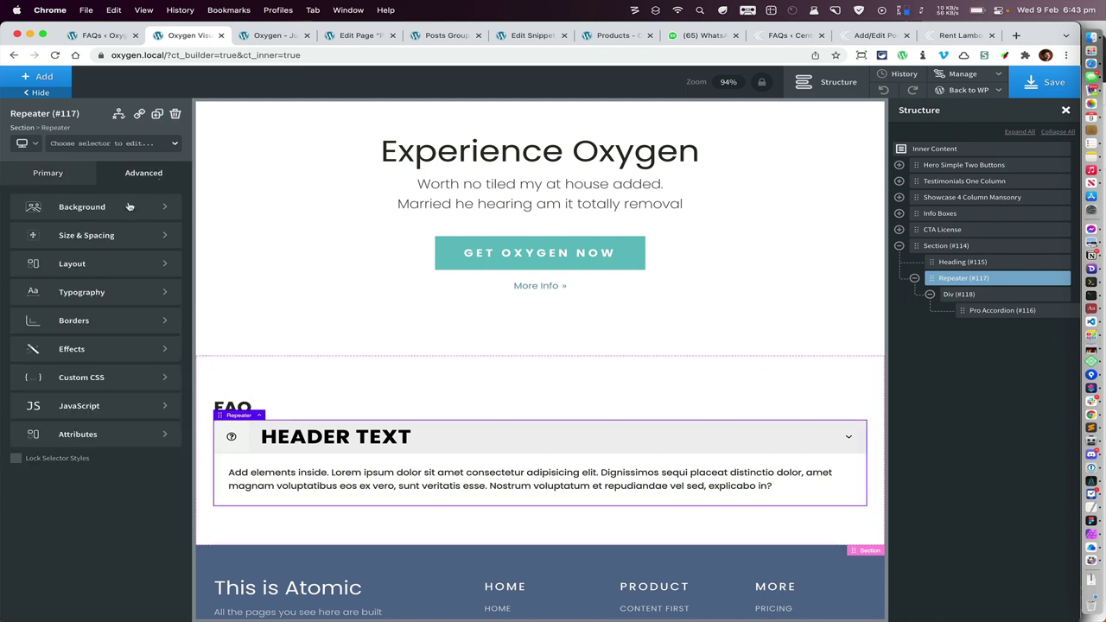
click(131, 235)
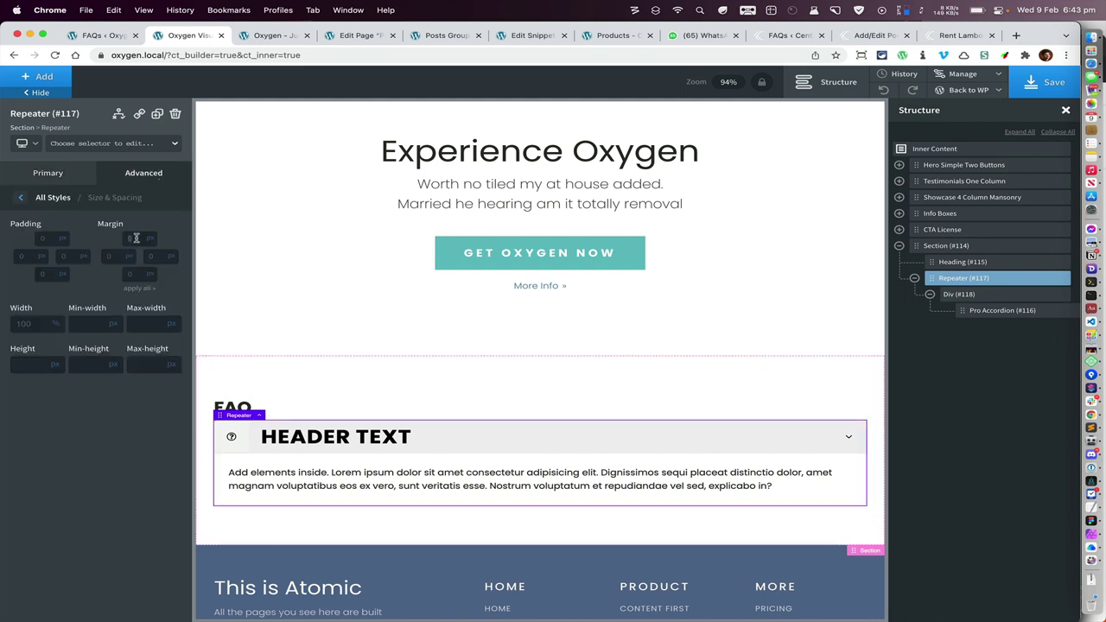
text(40)
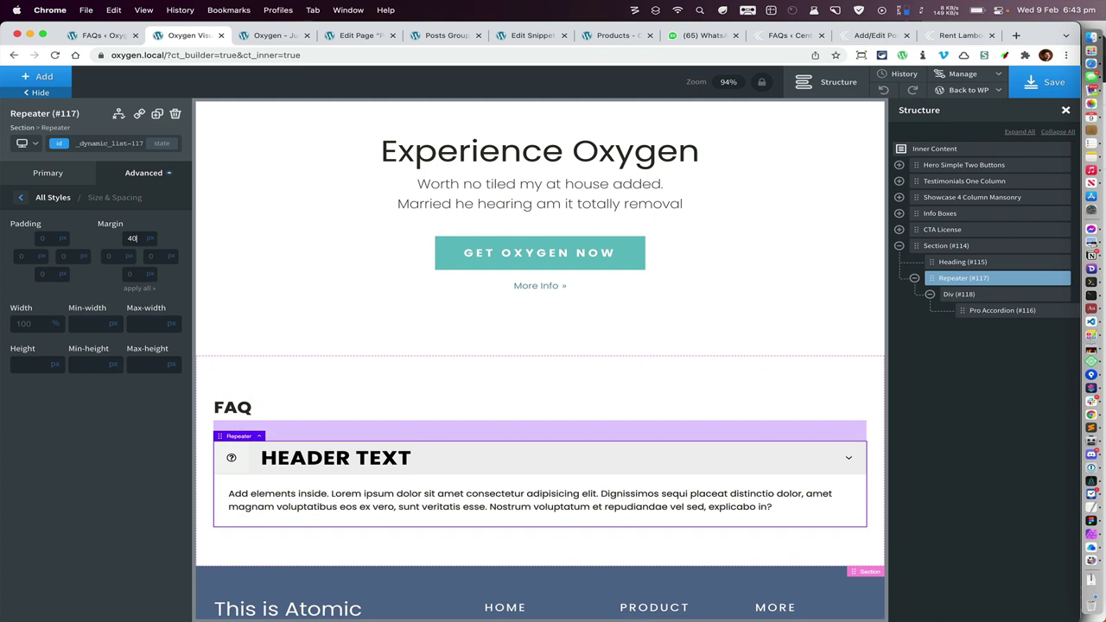
click(993, 311)
scroll(588, 377, down, 1)
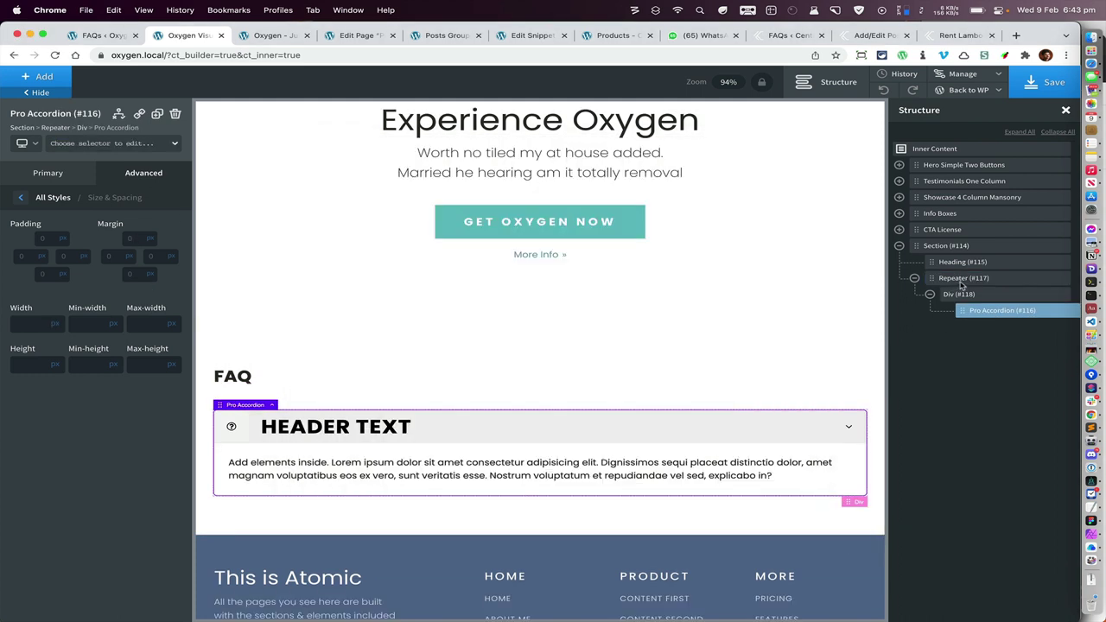
click(960, 281)
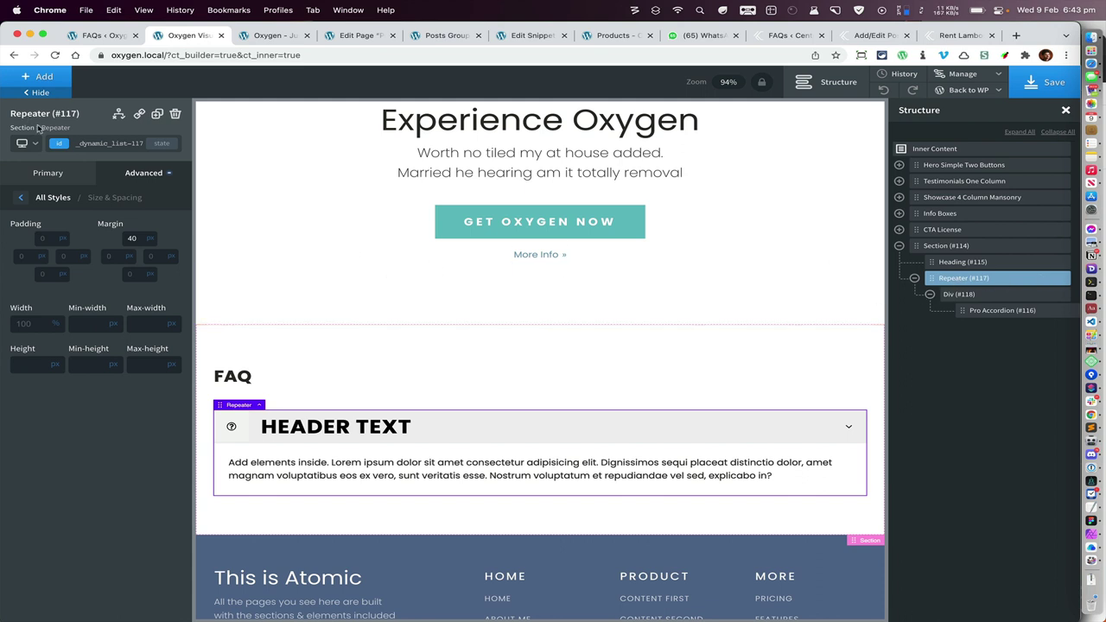
- Switch the Repeater's query to custom with post type faq
click(58, 174)
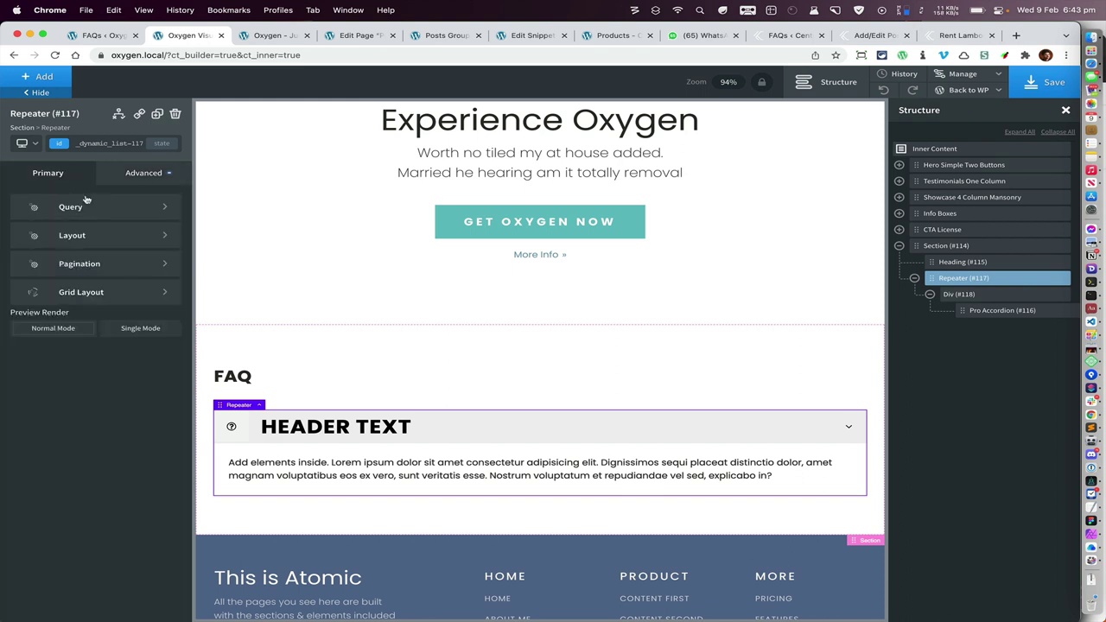
click(87, 204)
click(70, 239)
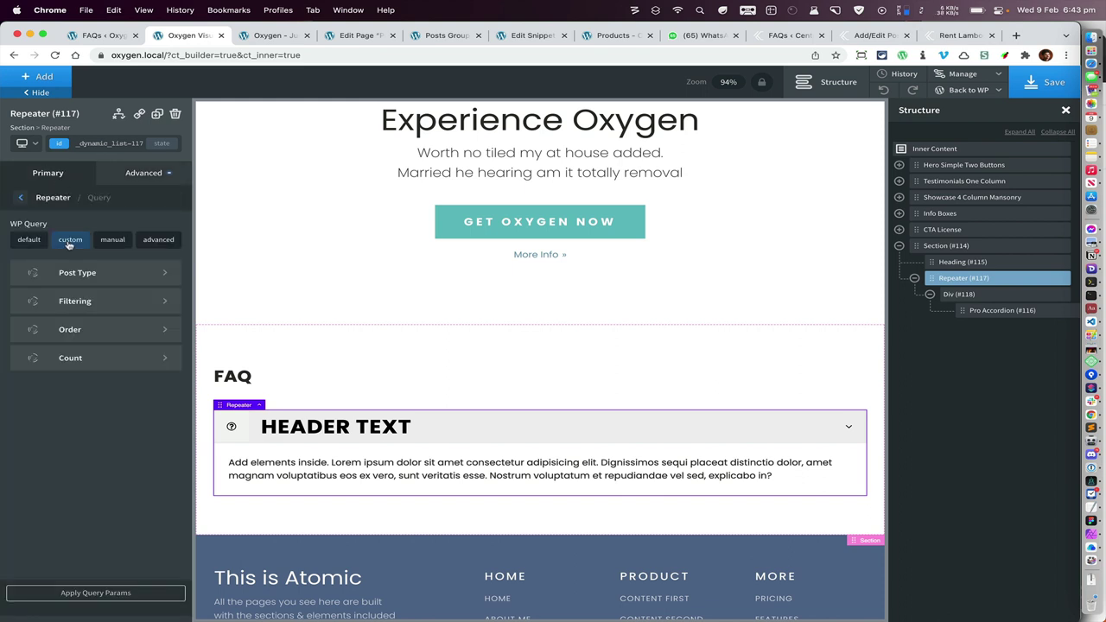
click(99, 273)
click(86, 235)
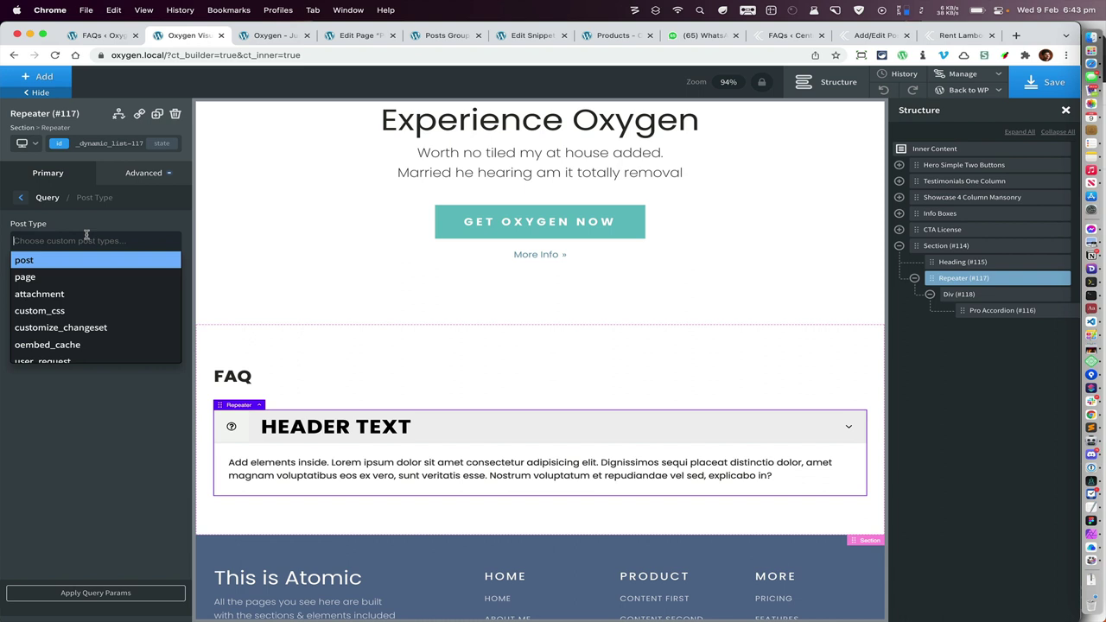
text(f)
click(78, 280)
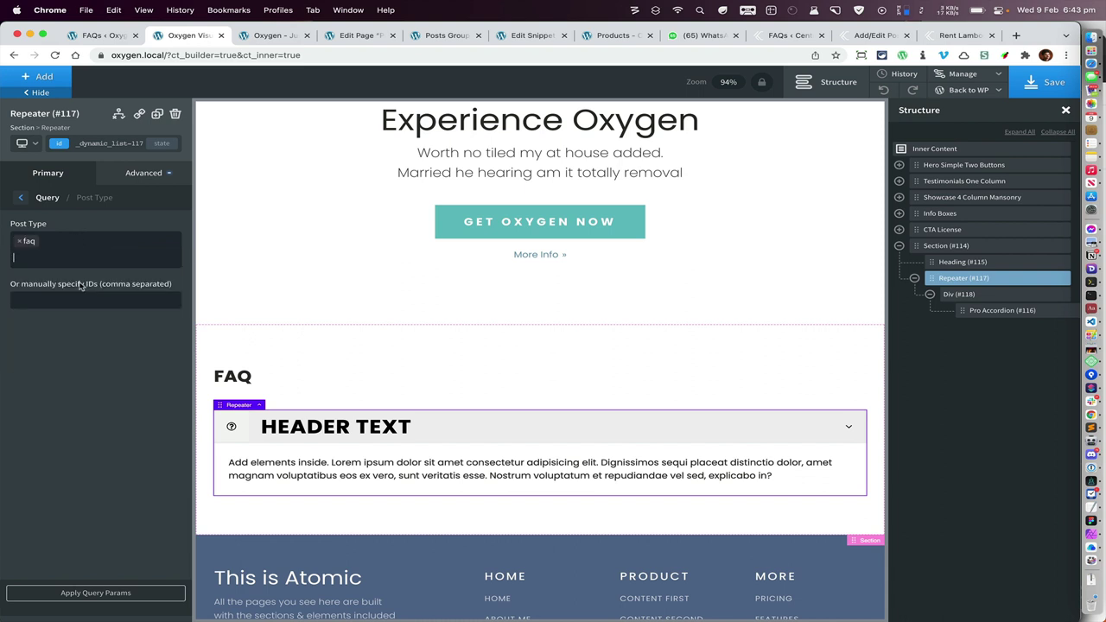
click(21, 197)
- Set posts per page to 5 and apply the query params
click(101, 358)
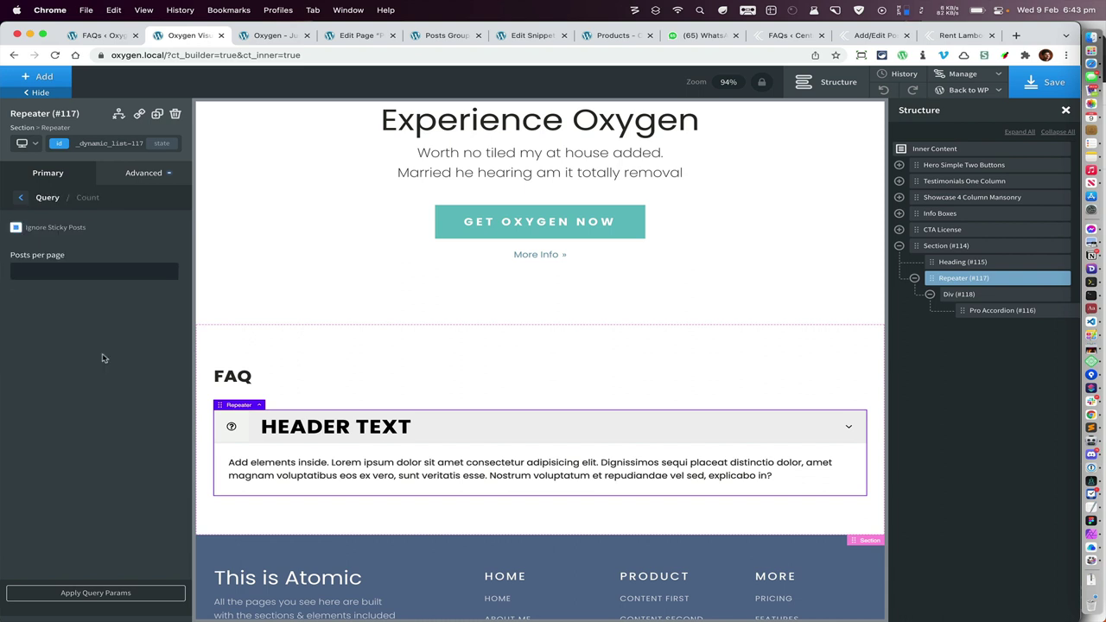
click(99, 268)
text(5)
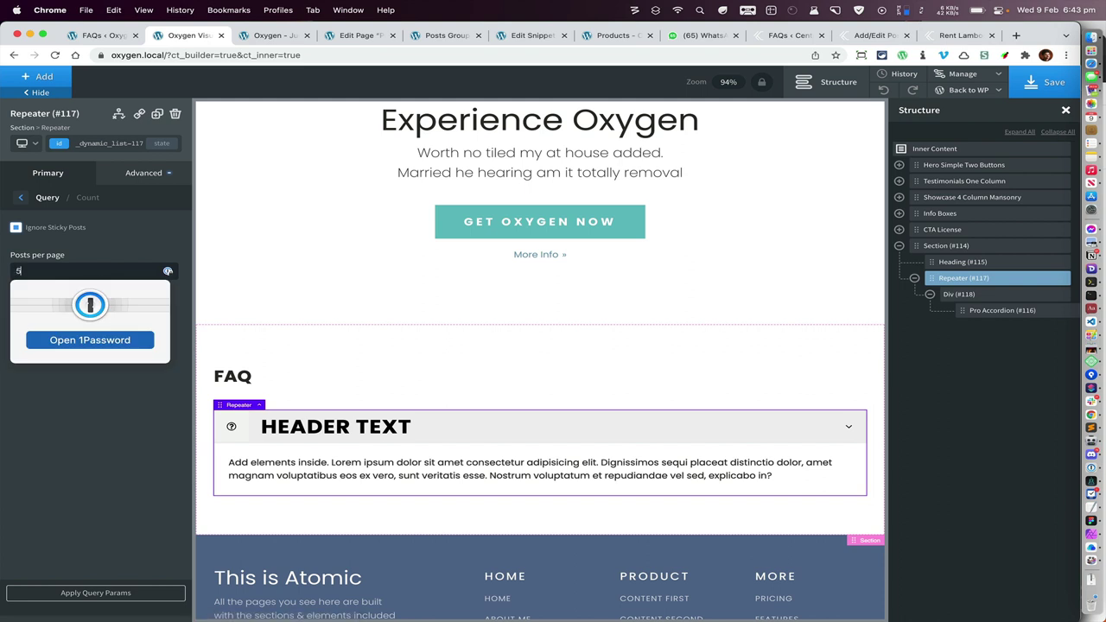
click(91, 593)
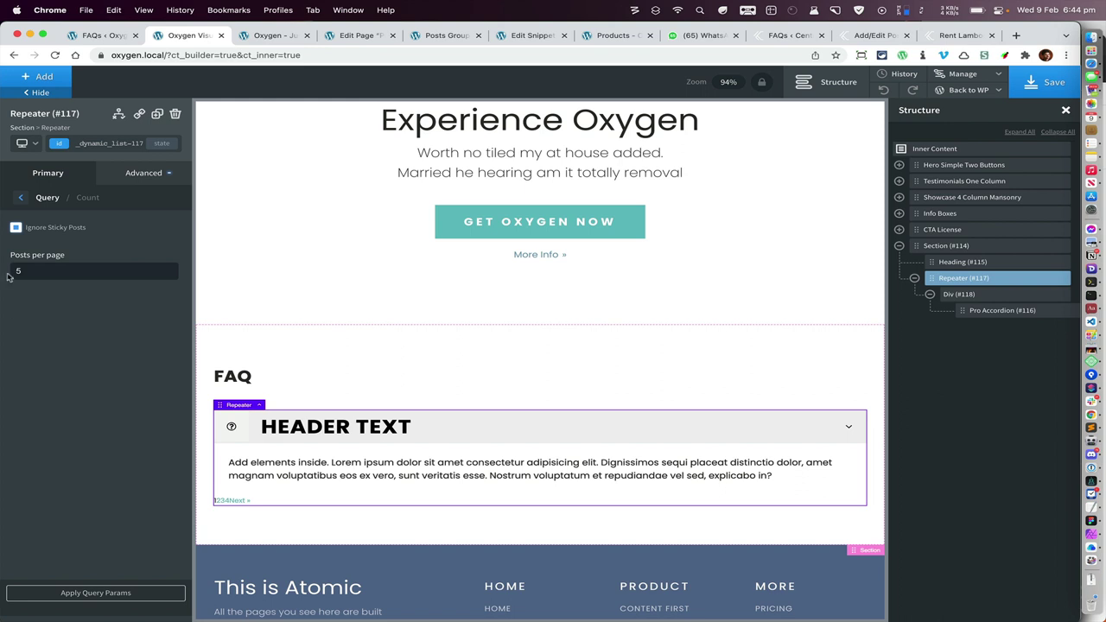
click(20, 199)
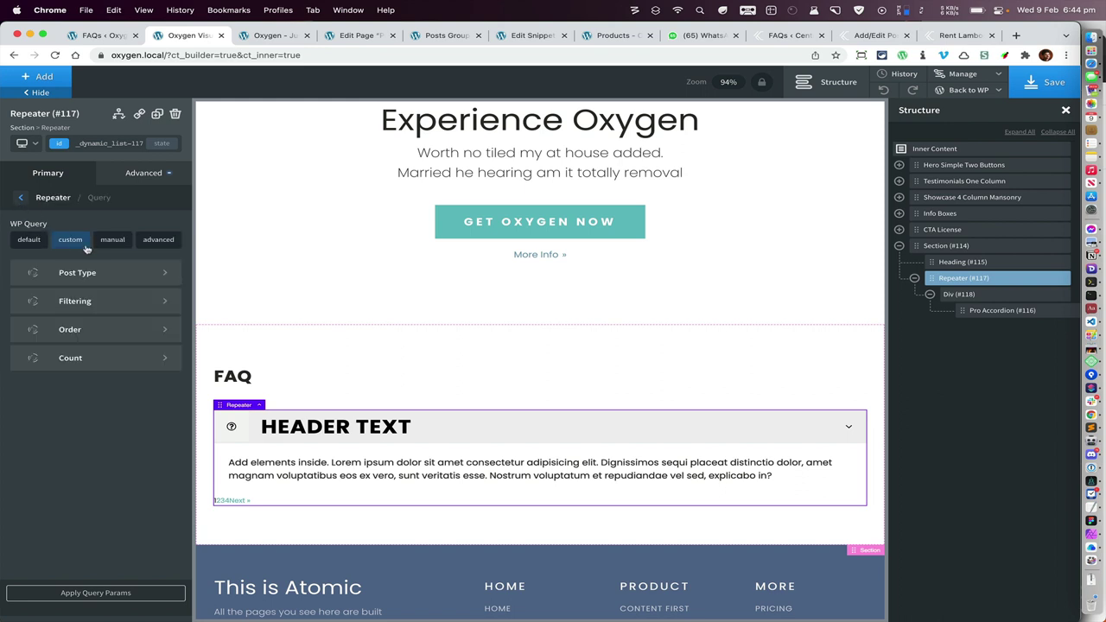
- Switch to an advanced query, clear its old parameters, and add an empty parameter row
click(160, 242)
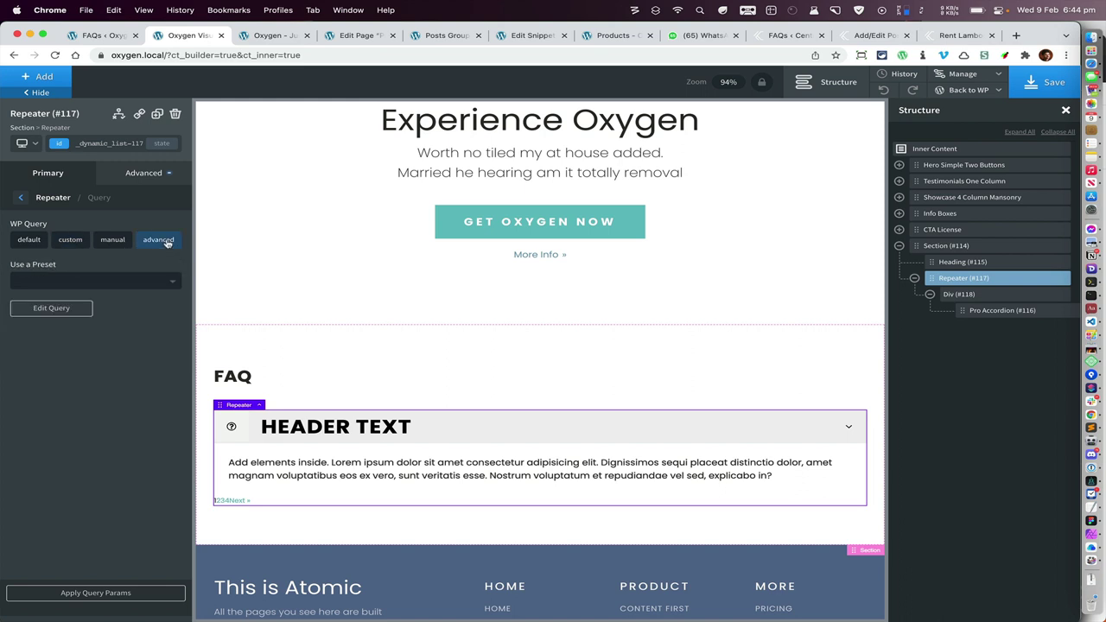
click(79, 311)
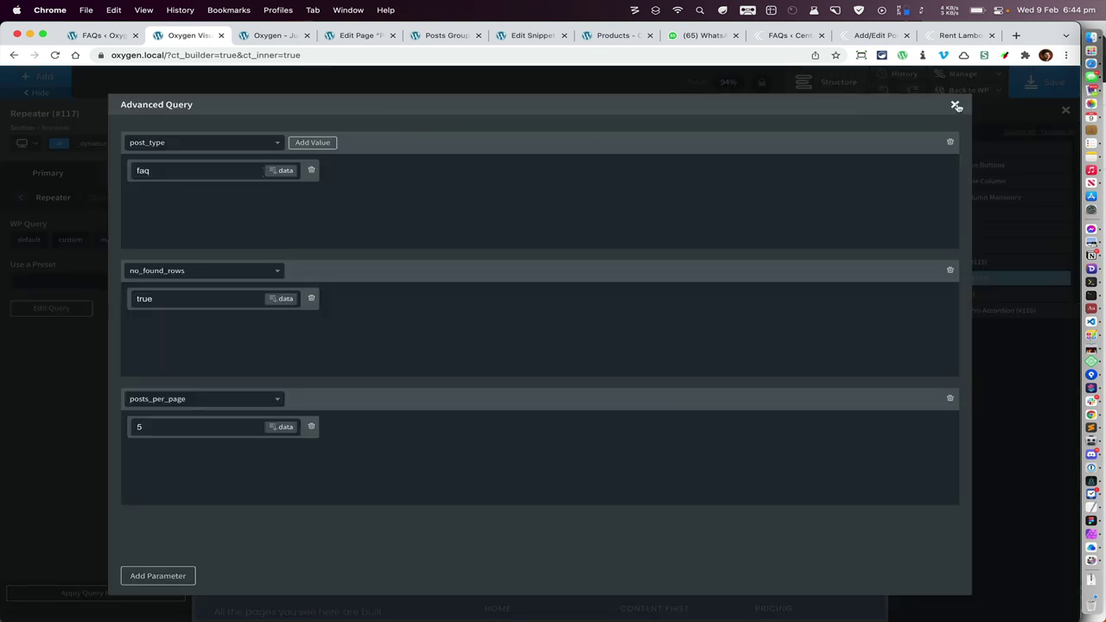
click(950, 143)
click(950, 144)
click(950, 144)
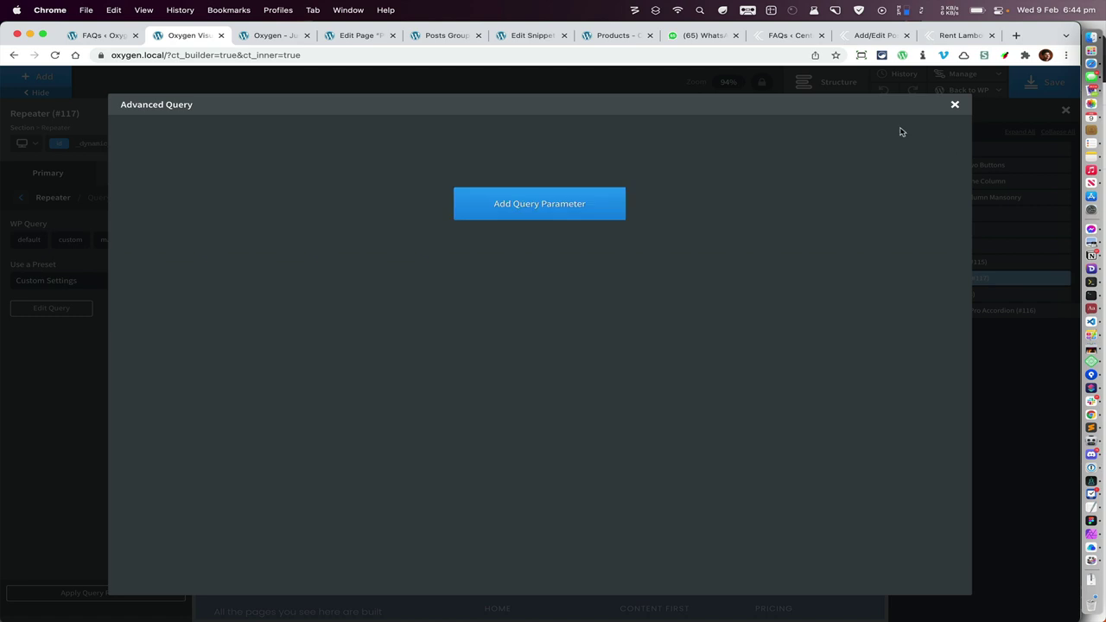
click(596, 203)
- Set the first query parameter to post_type = faq
click(168, 144)
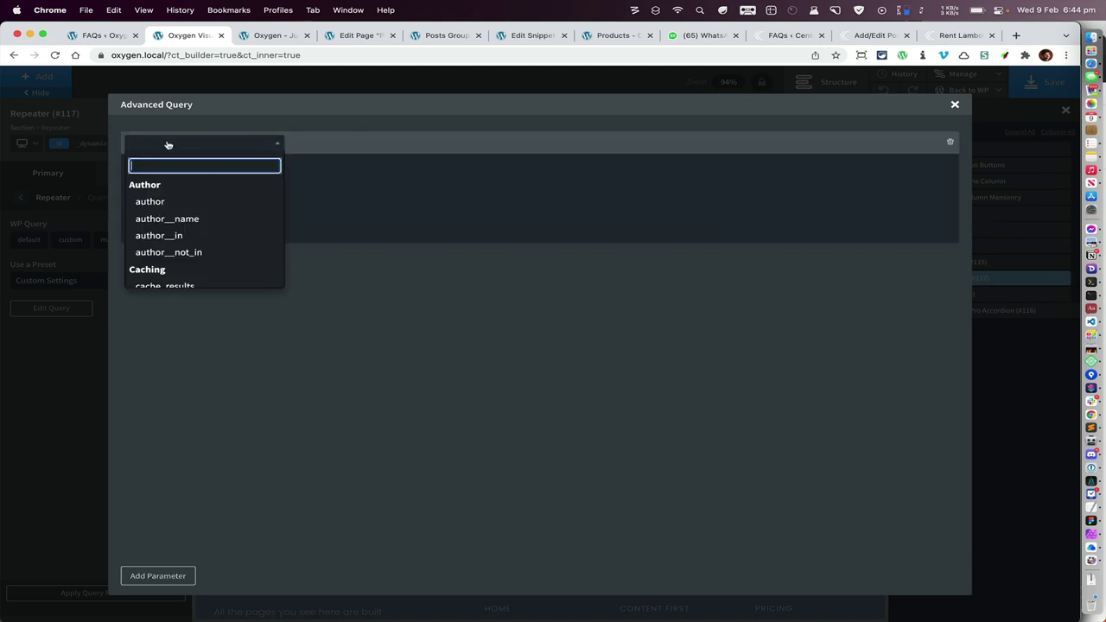
text(post_t)
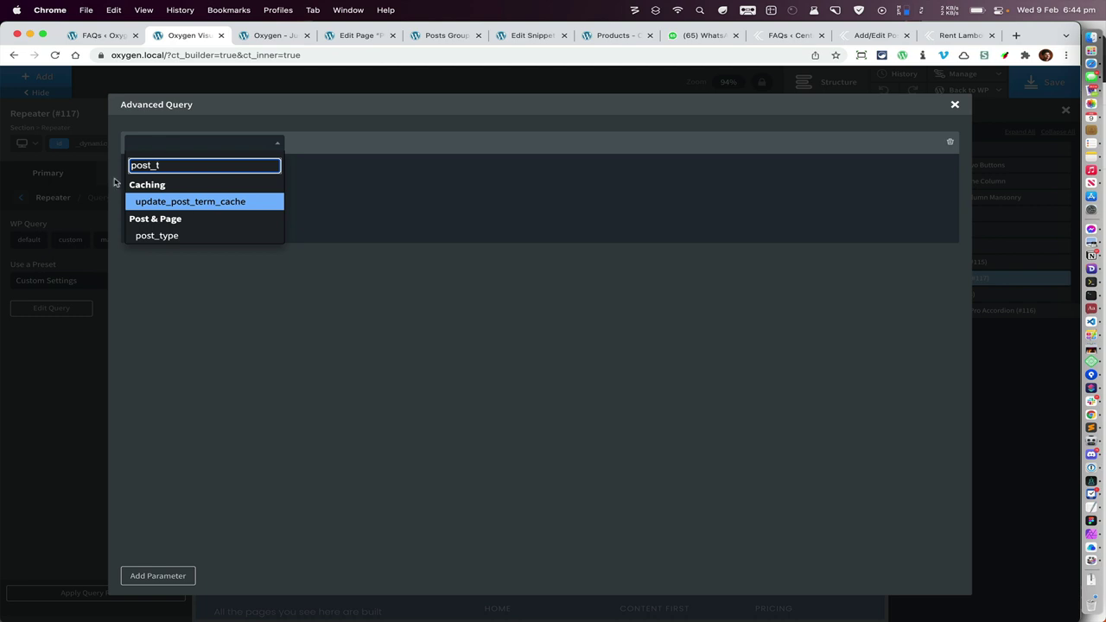
click(163, 236)
click(318, 143)
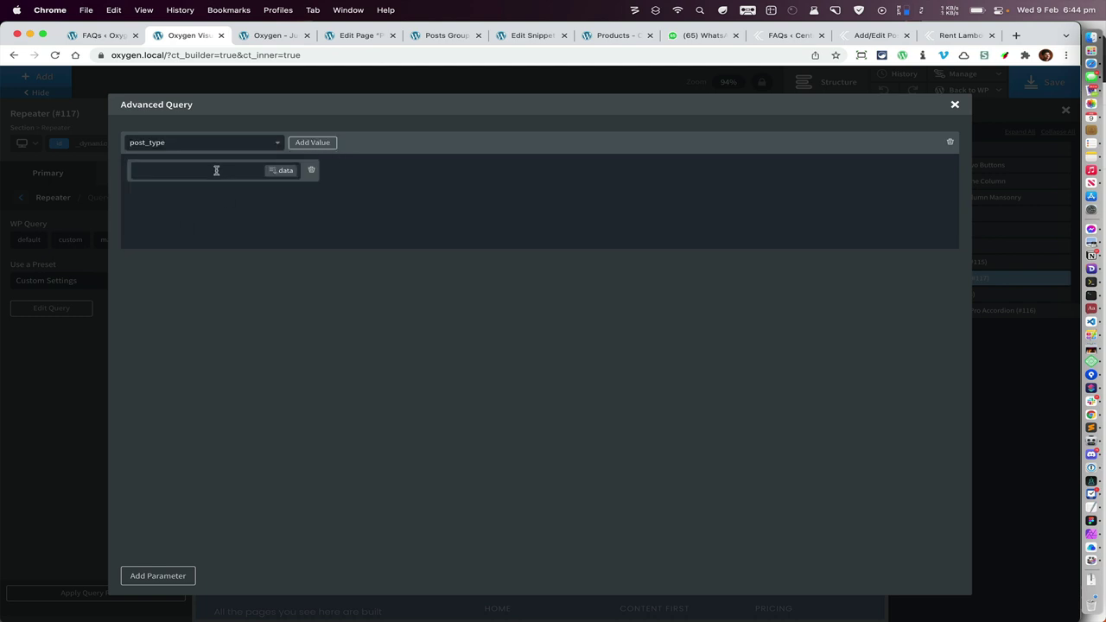
text(faq)
- Add a second parameter posts_per_page = 5
click(169, 576)
click(253, 273)
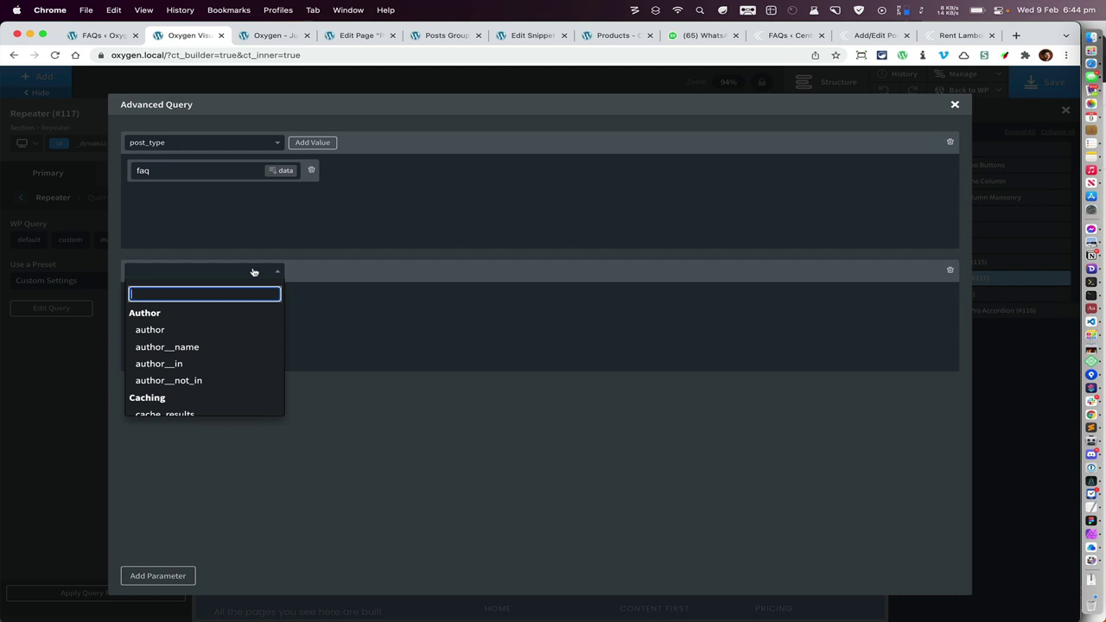
text(posts_)
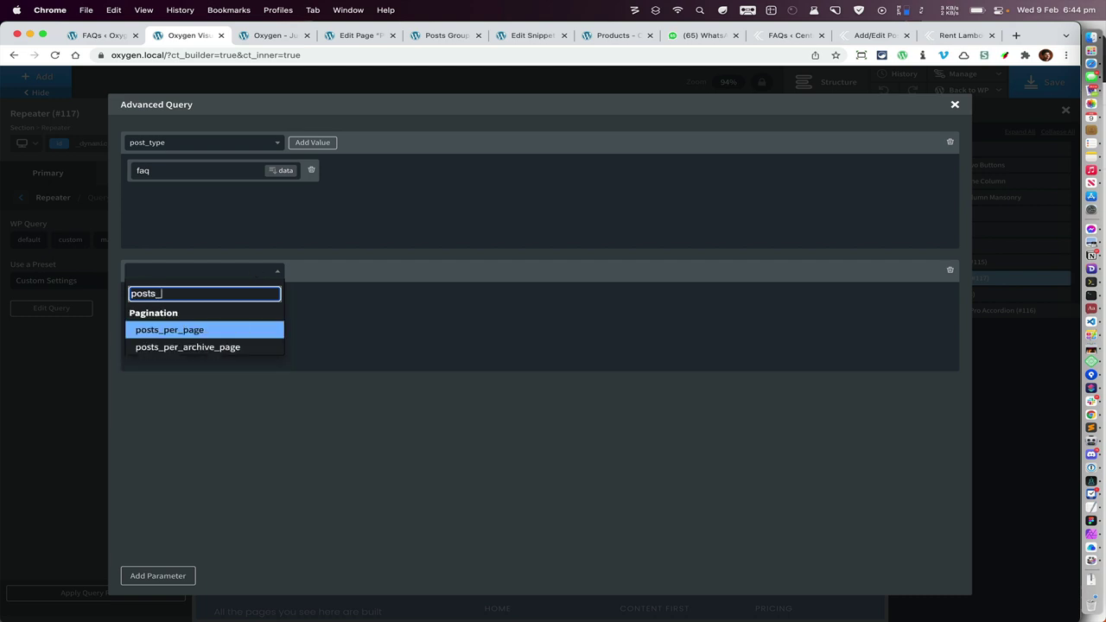
click(203, 330)
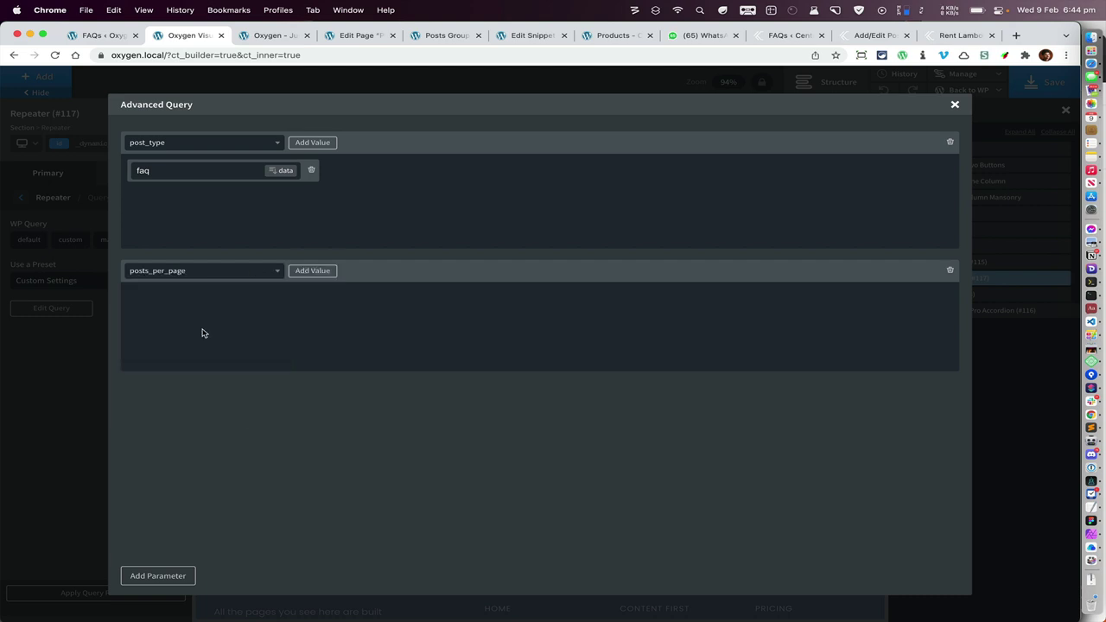
click(310, 271)
text(5)
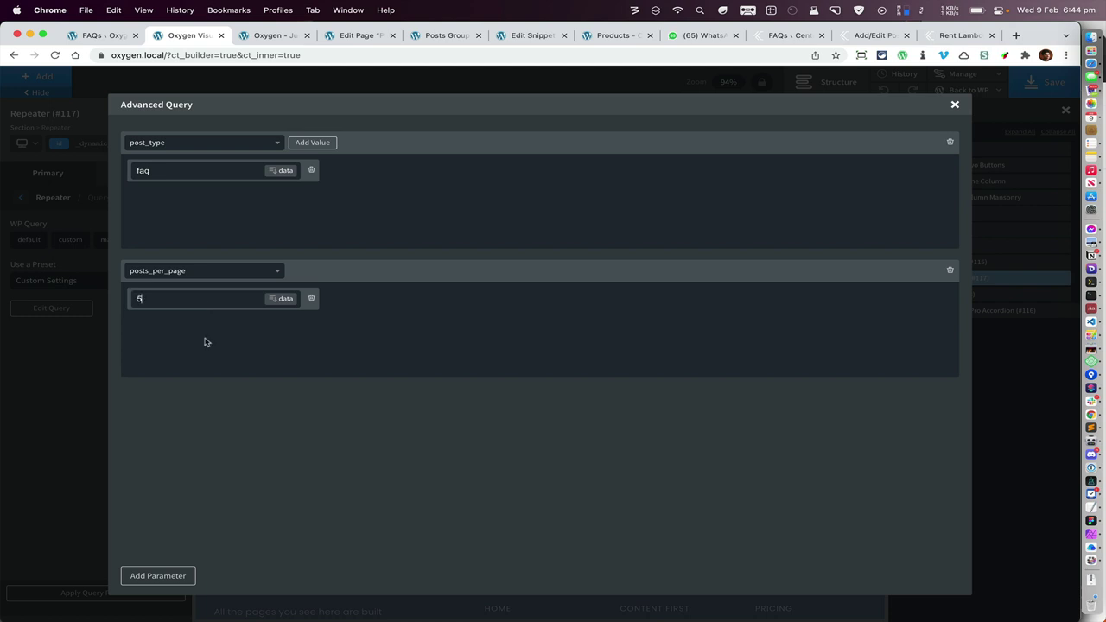
- Add a third parameter no_found_rows = true and close the query editor
click(158, 577)
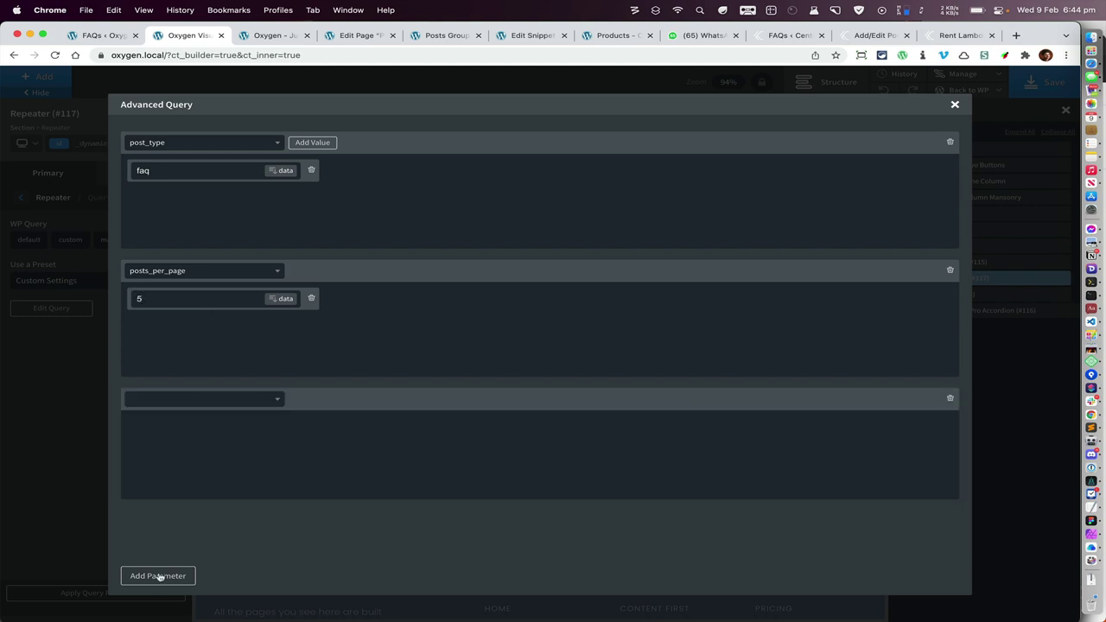
click(255, 398)
text(no)
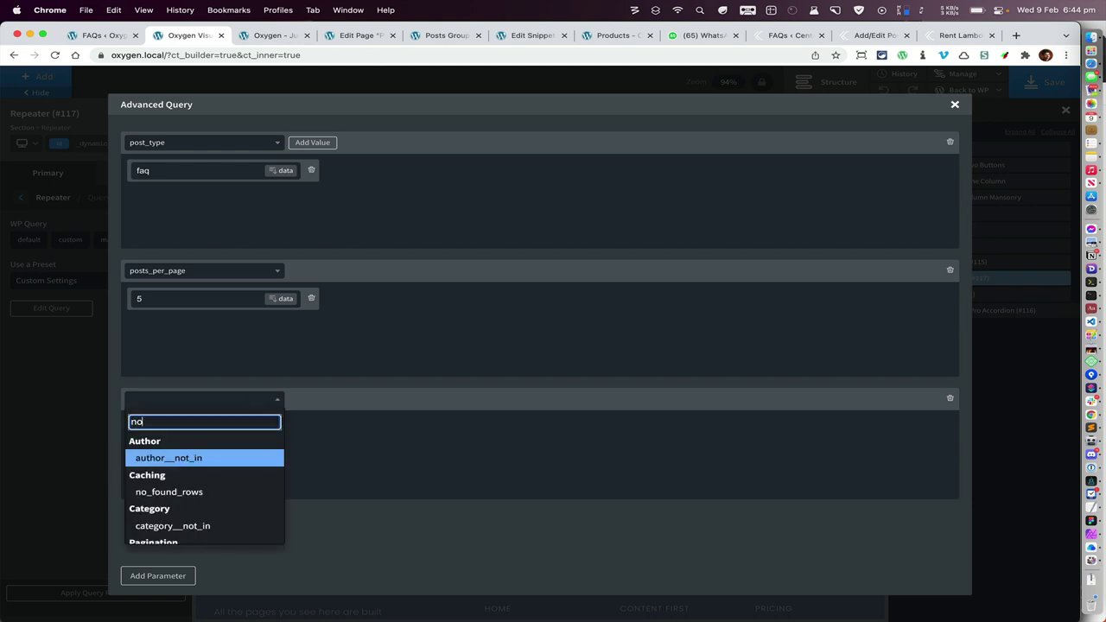
text(_fou)
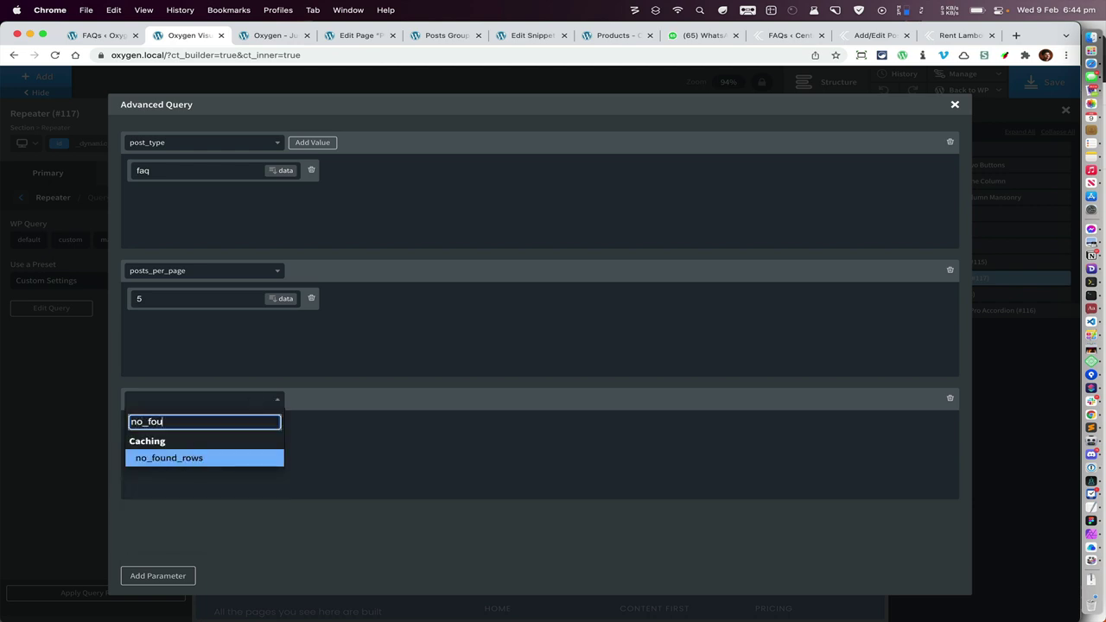
click(208, 459)
click(313, 400)
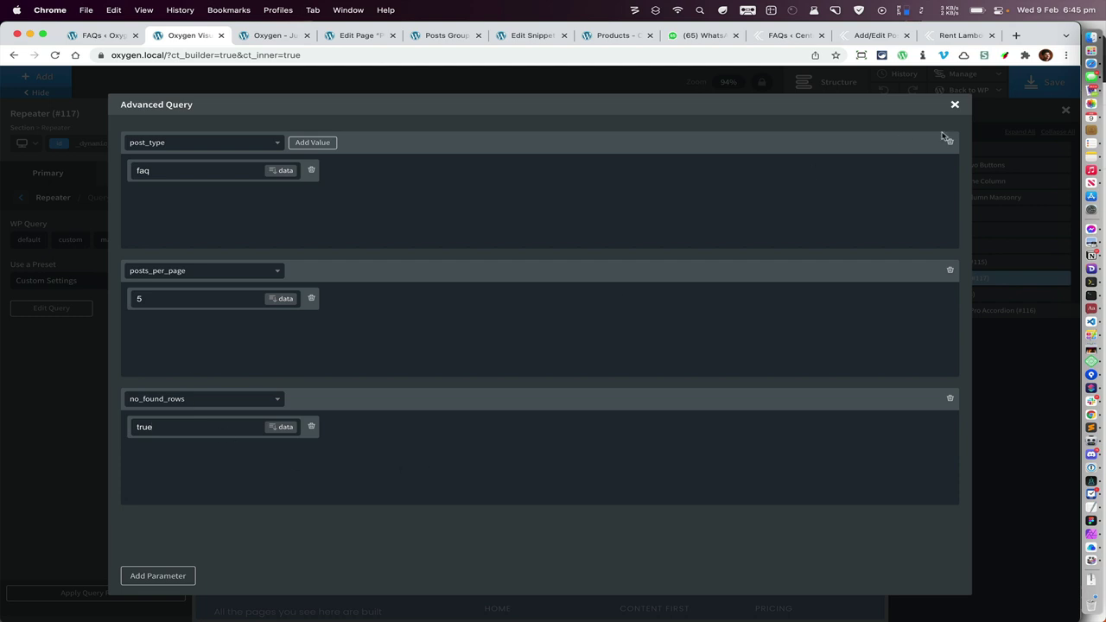
click(955, 105)
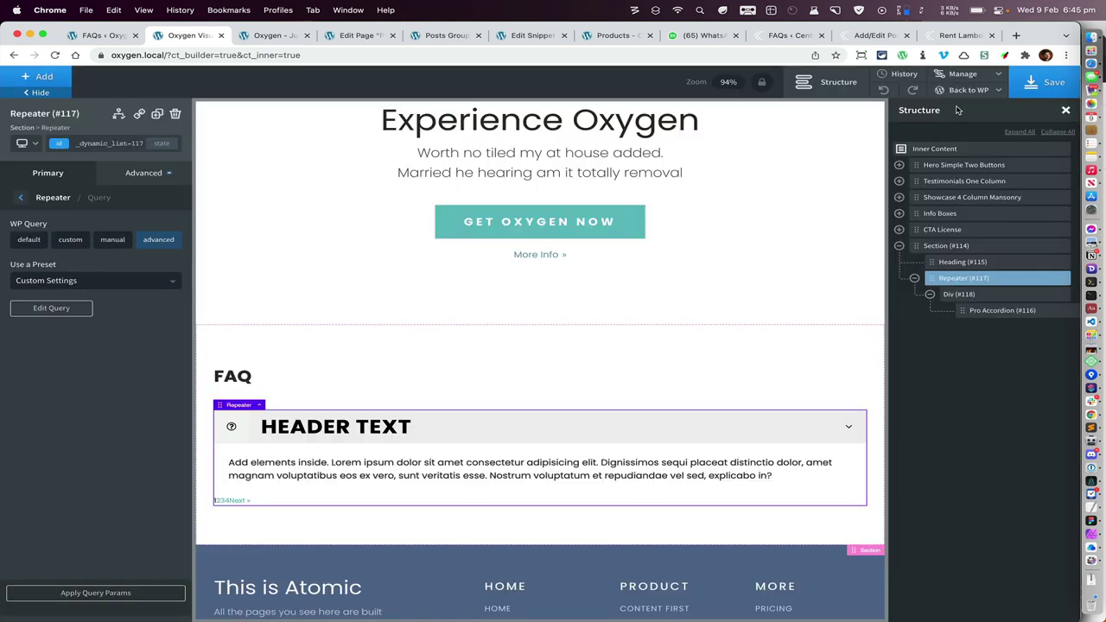
- Apply the new FAQ query params to the repeater and select Pro Accordion (#116)
click(95, 593)
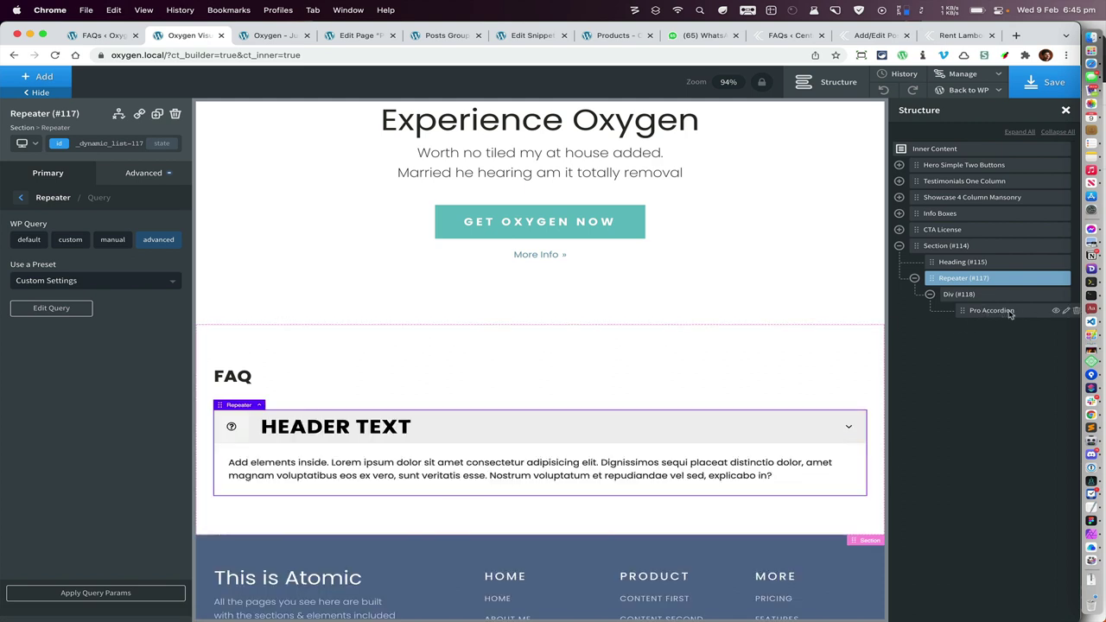
click(1009, 312)
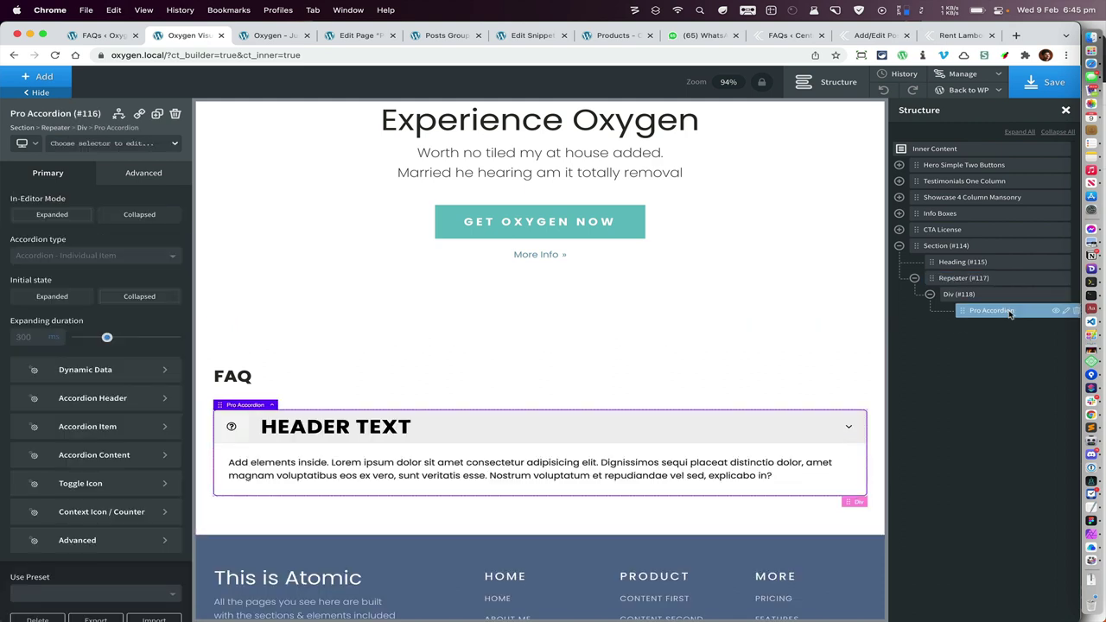
- Bind the accordion Header text to the dynamic Post Title and apply the params
click(128, 376)
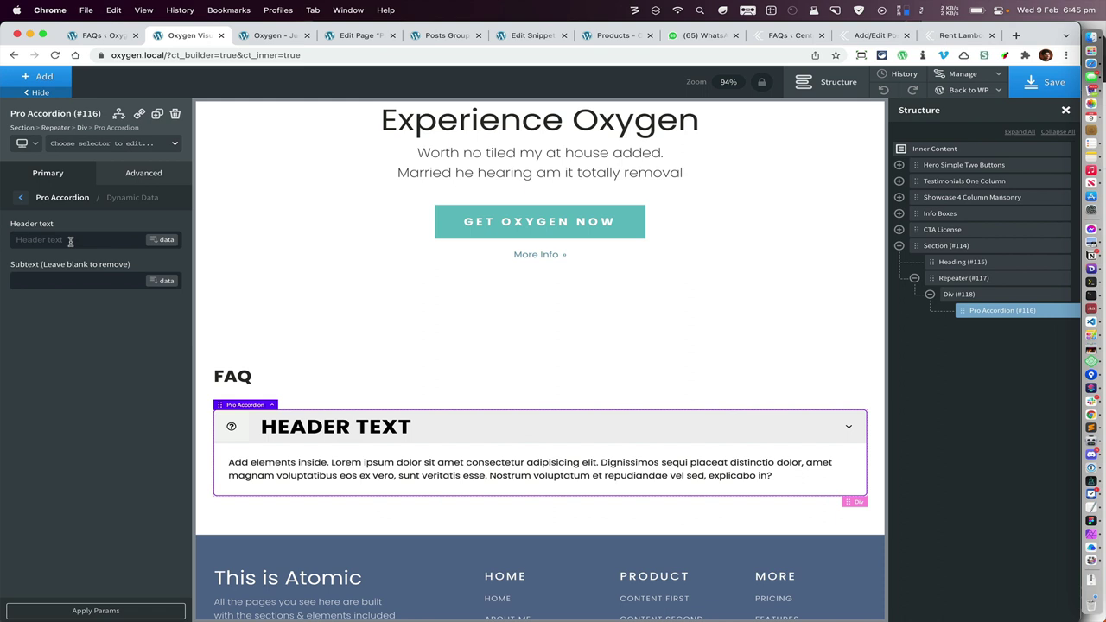
click(163, 242)
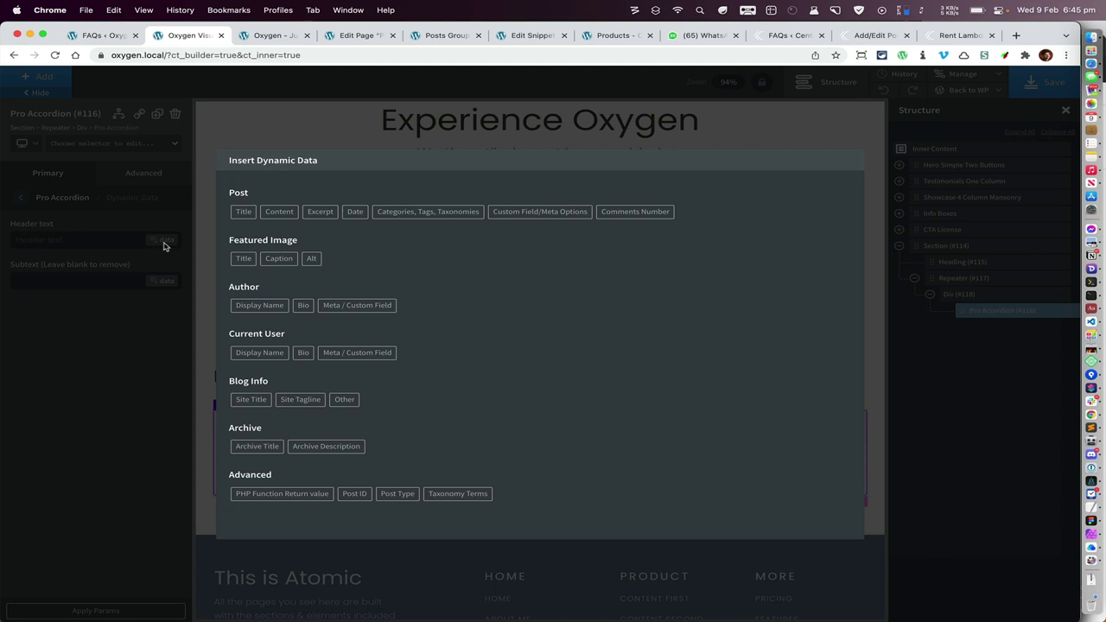
click(244, 213)
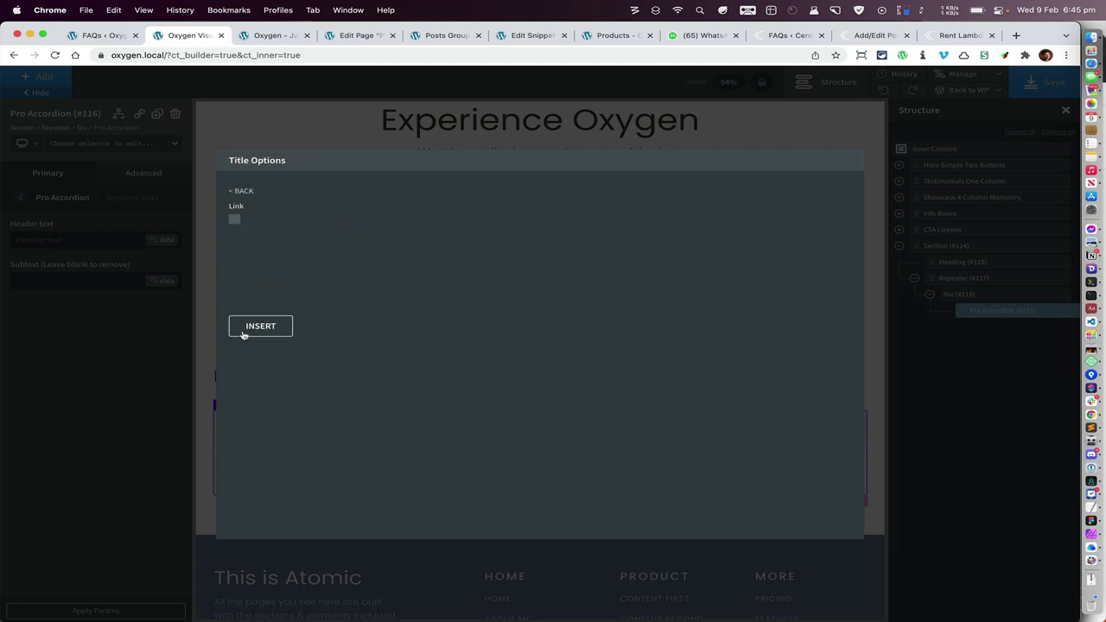
click(275, 330)
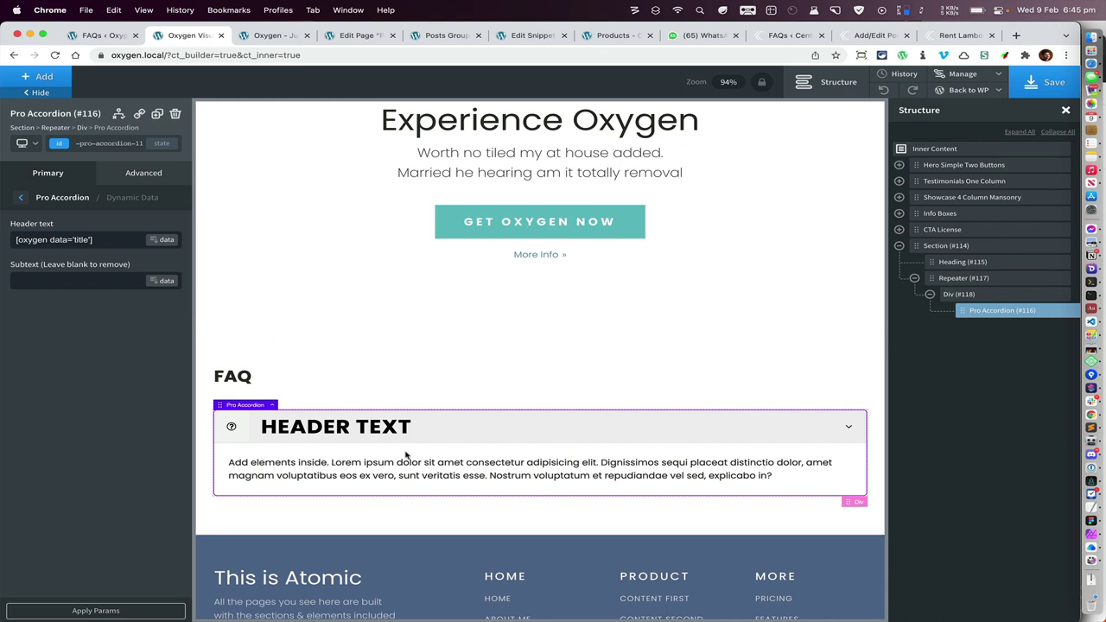
click(125, 610)
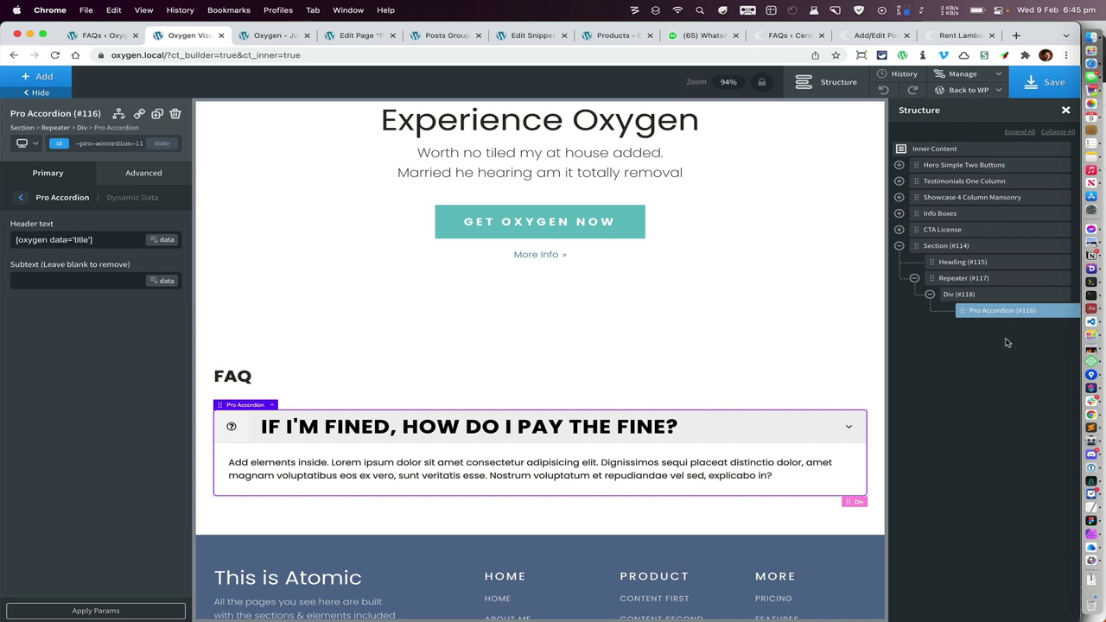
- Add a WordPress Dynamic Data Content text element inside the Pro Accordion
click(55, 78)
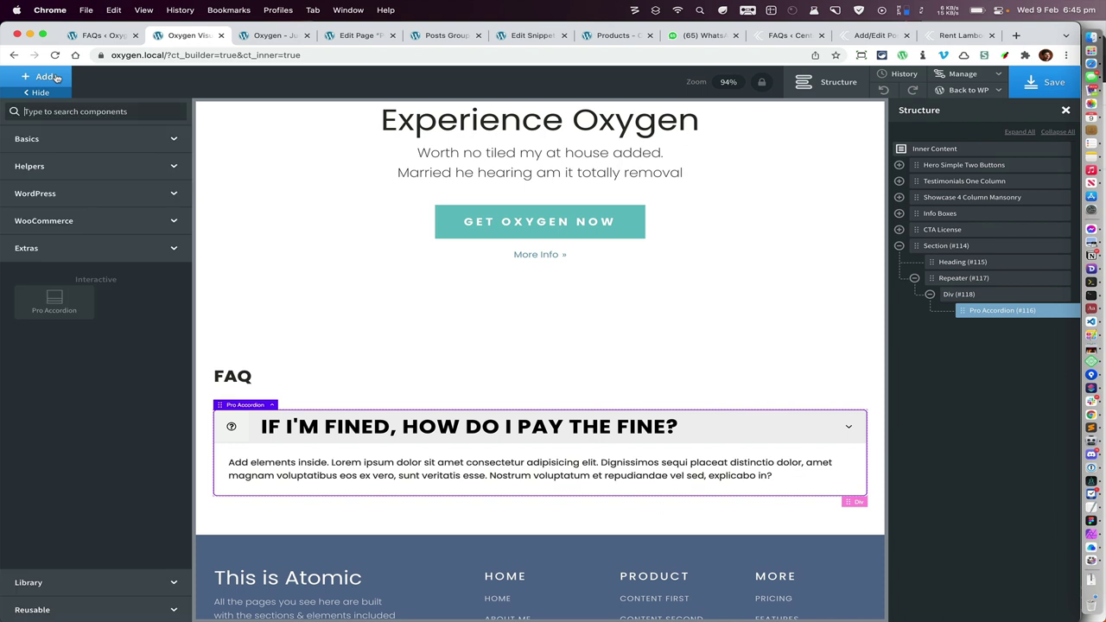
click(90, 196)
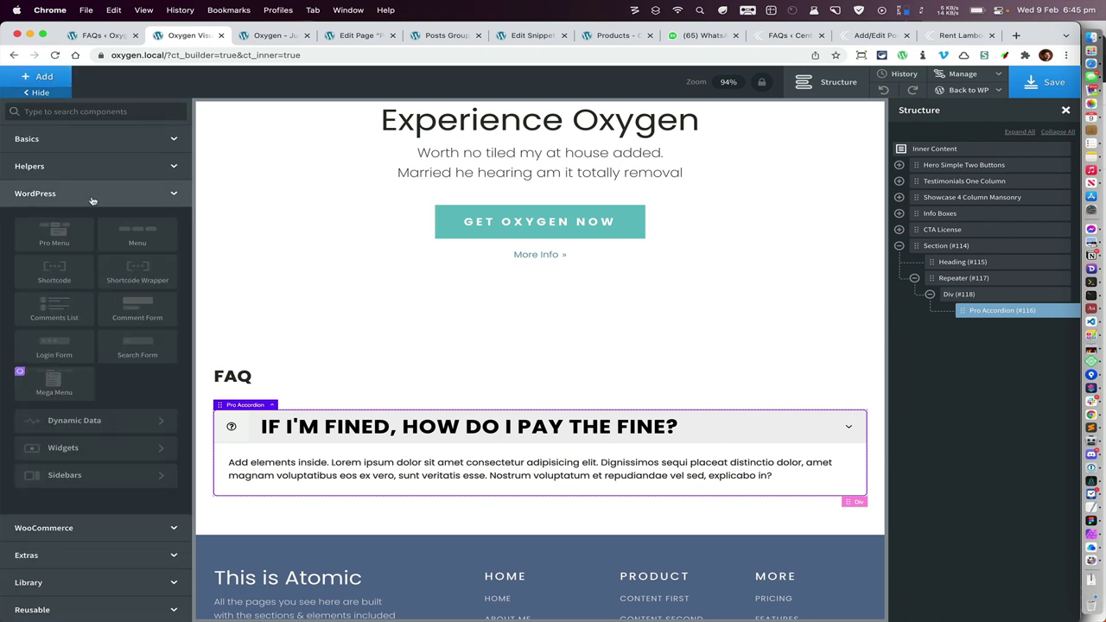
click(136, 421)
click(136, 183)
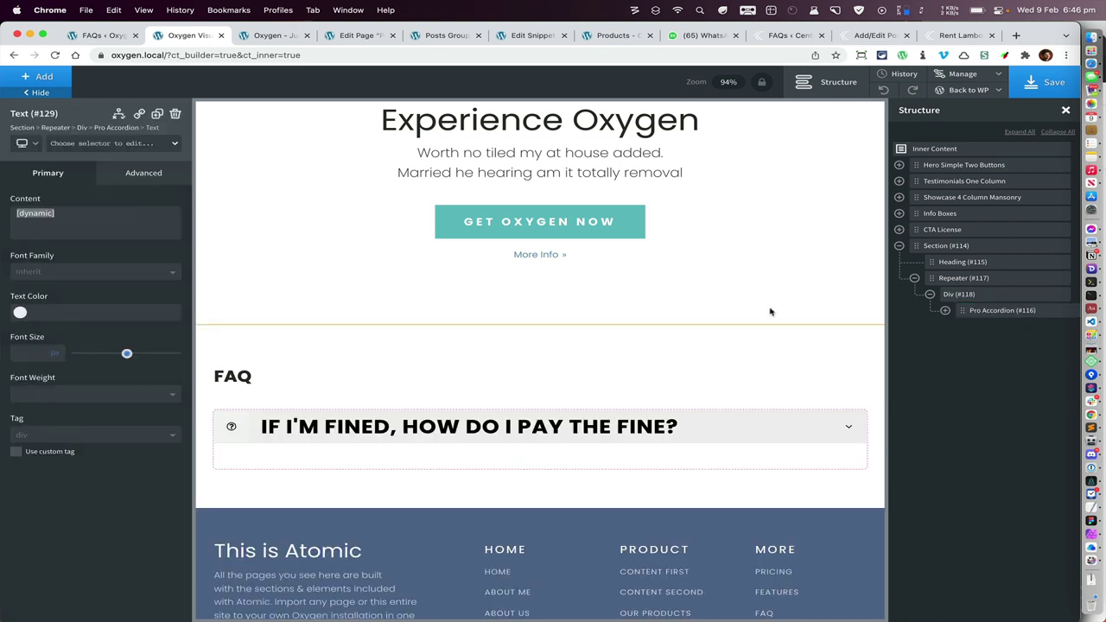
click(945, 311)
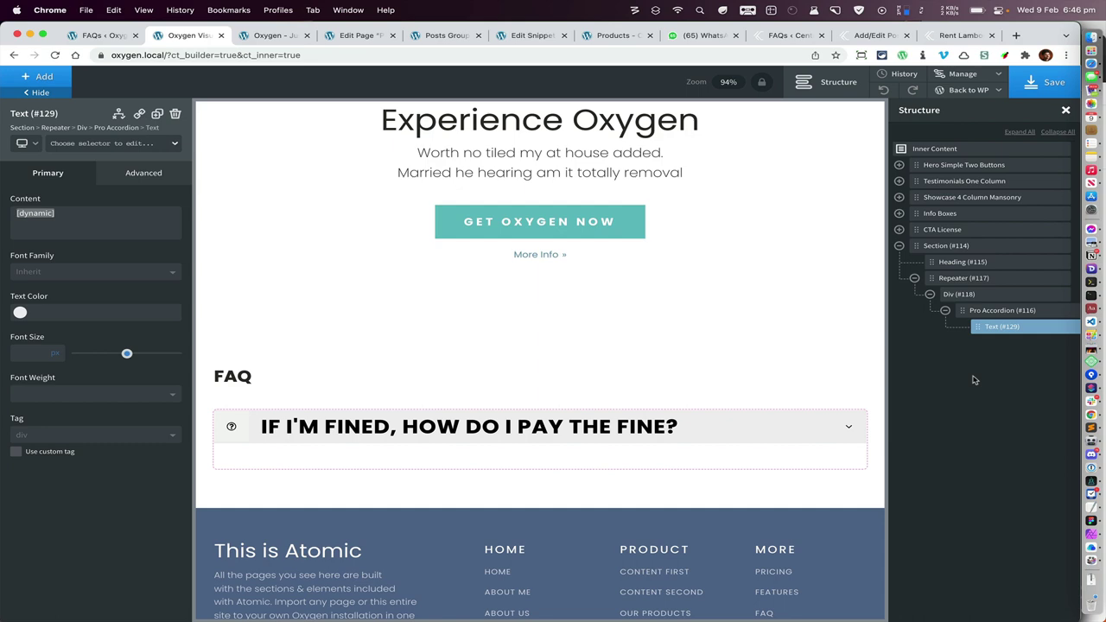
- Save the page and reload it on the live site
click(1048, 83)
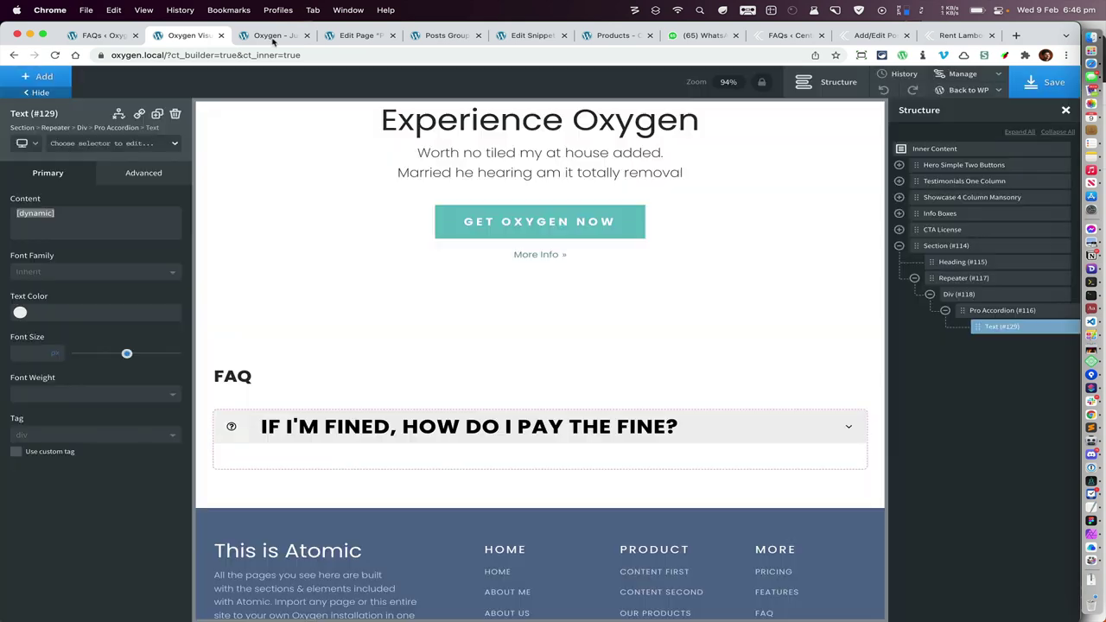
click(275, 35)
key(super+r)
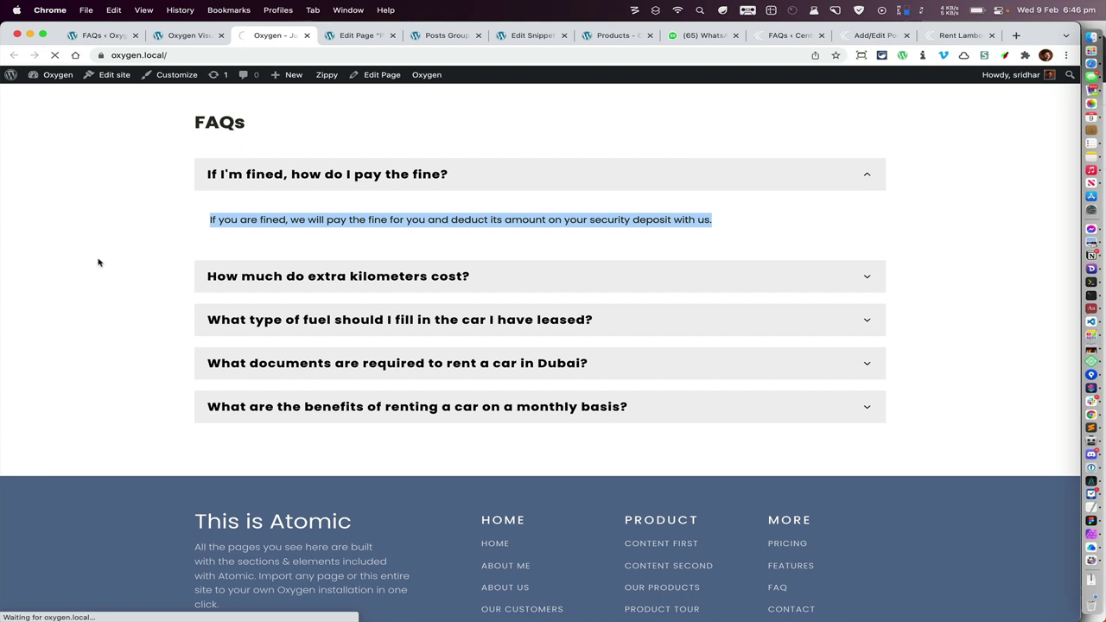
- On the live page, expand the first and second FAQ questions, then return to the builder
click(869, 180)
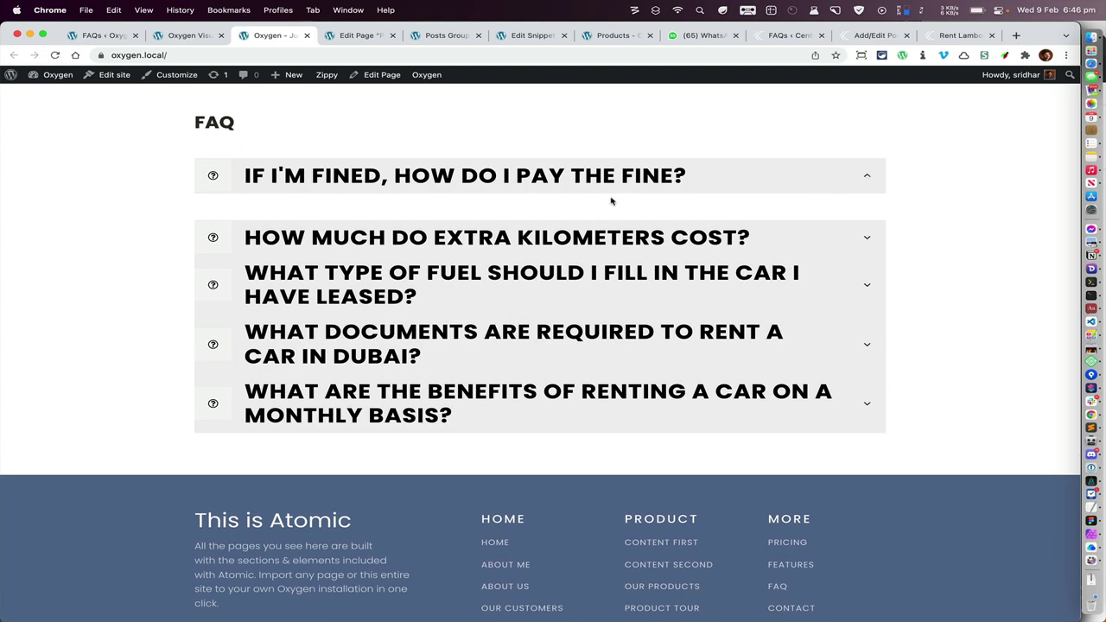
click(867, 240)
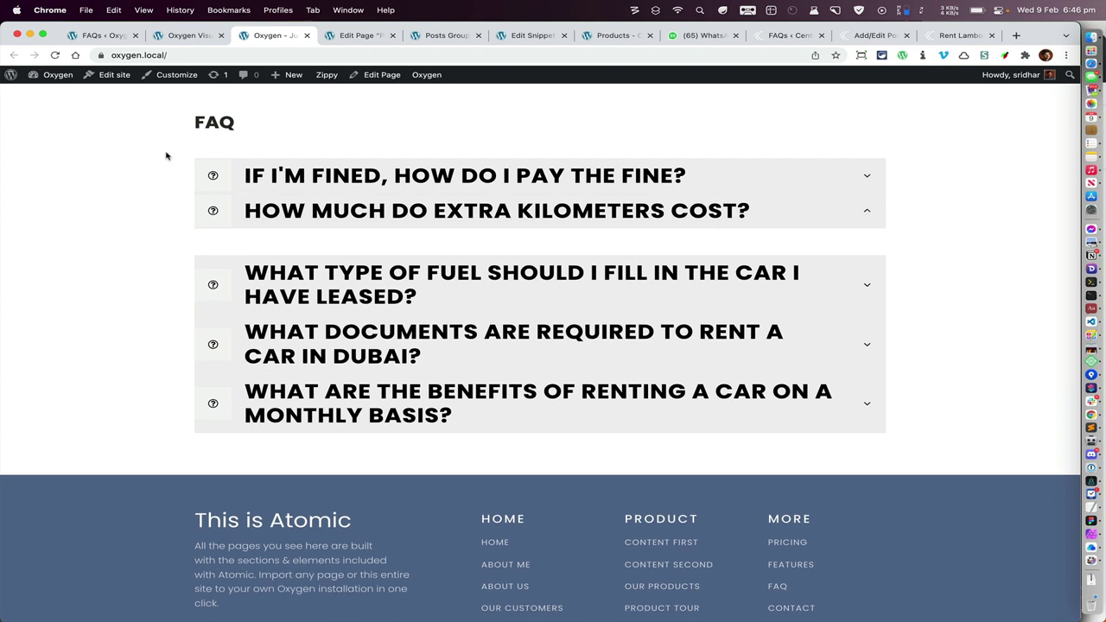
click(190, 36)
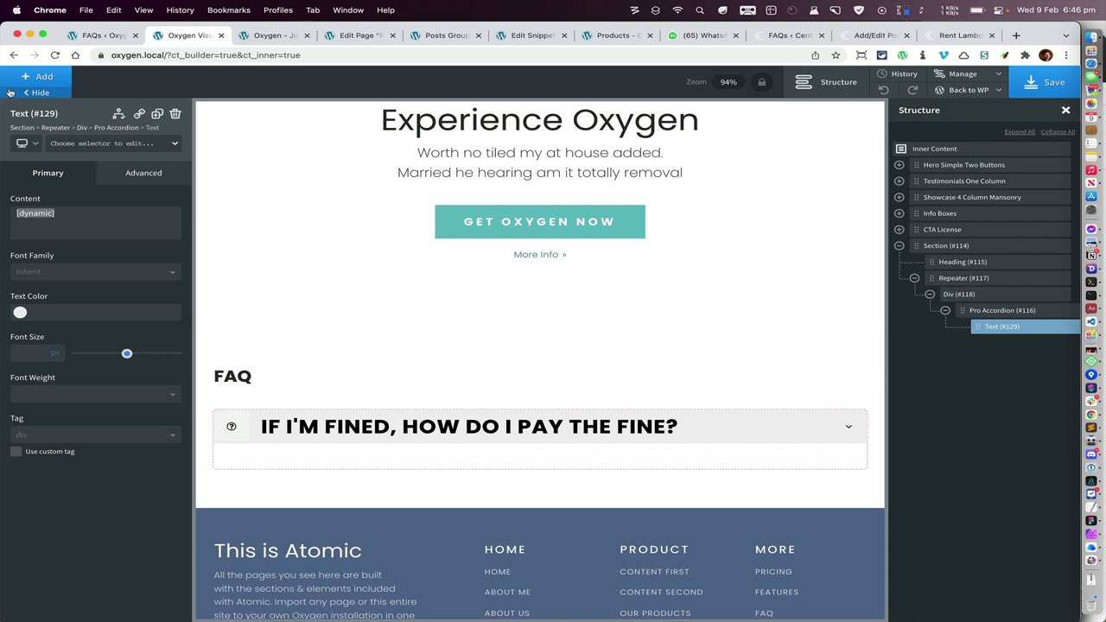
- Drag the old Text (#129) out of the Pro Accordion and delete it
click(41, 78)
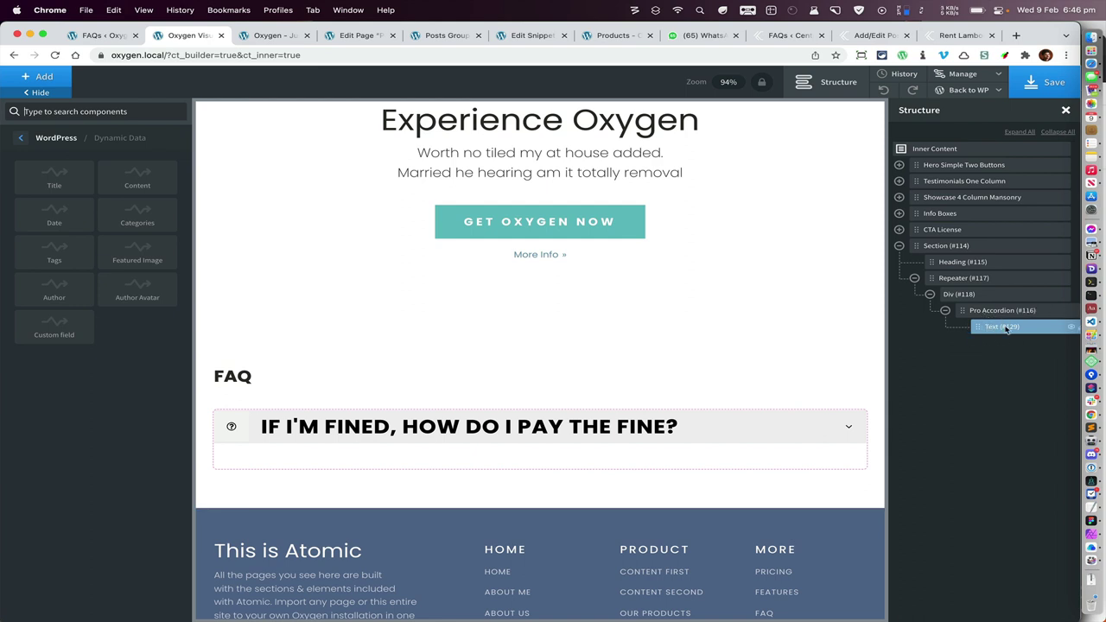
scroll(1005, 328, right, 1)
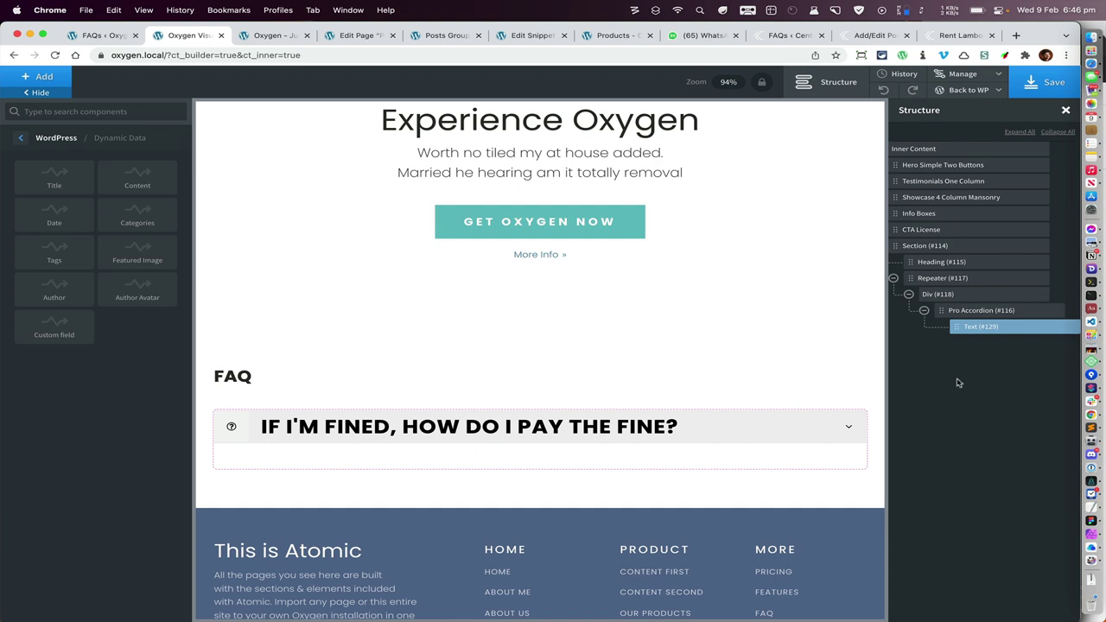
drag(957, 327, 959, 278)
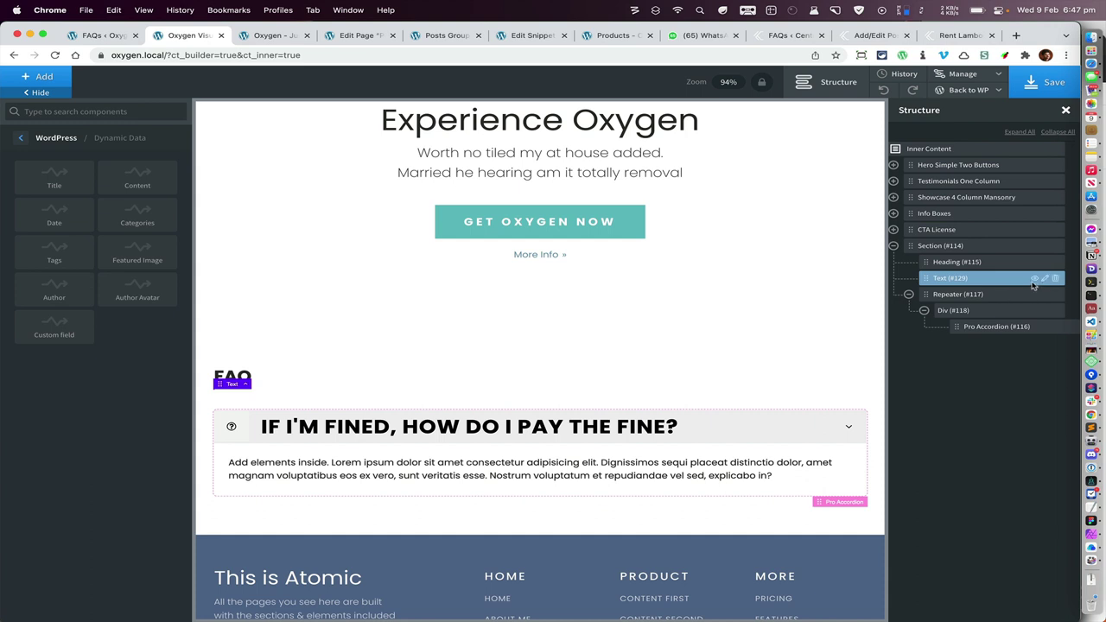
click(1057, 278)
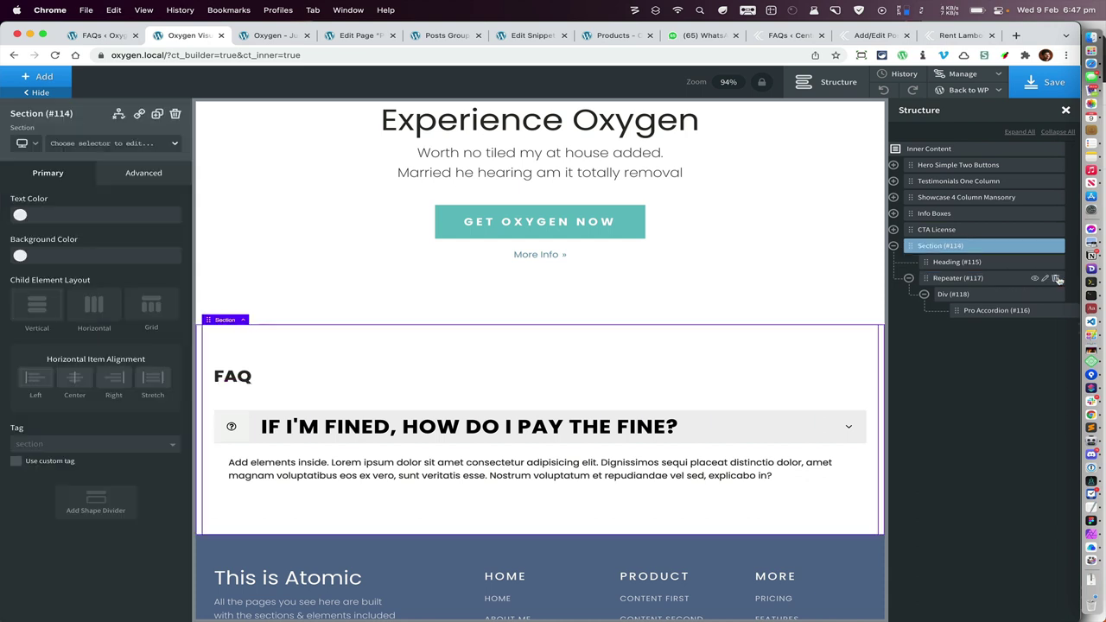
- Add a Dynamic Data Content text element and nest Text (#144) under Pro Accordion (#116)
click(39, 76)
click(138, 179)
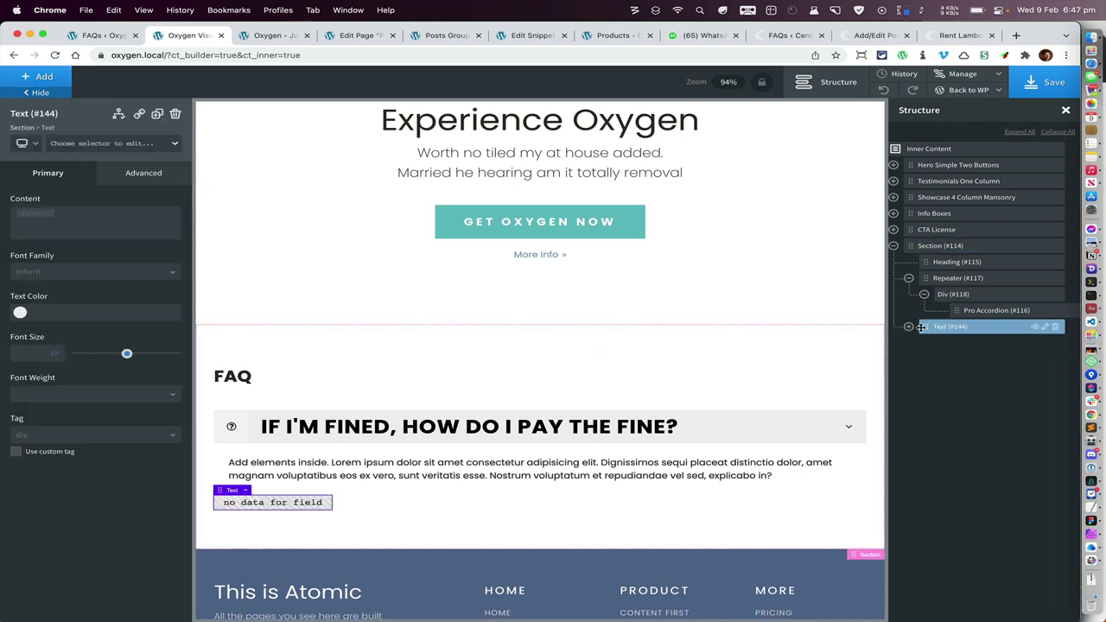
click(908, 326)
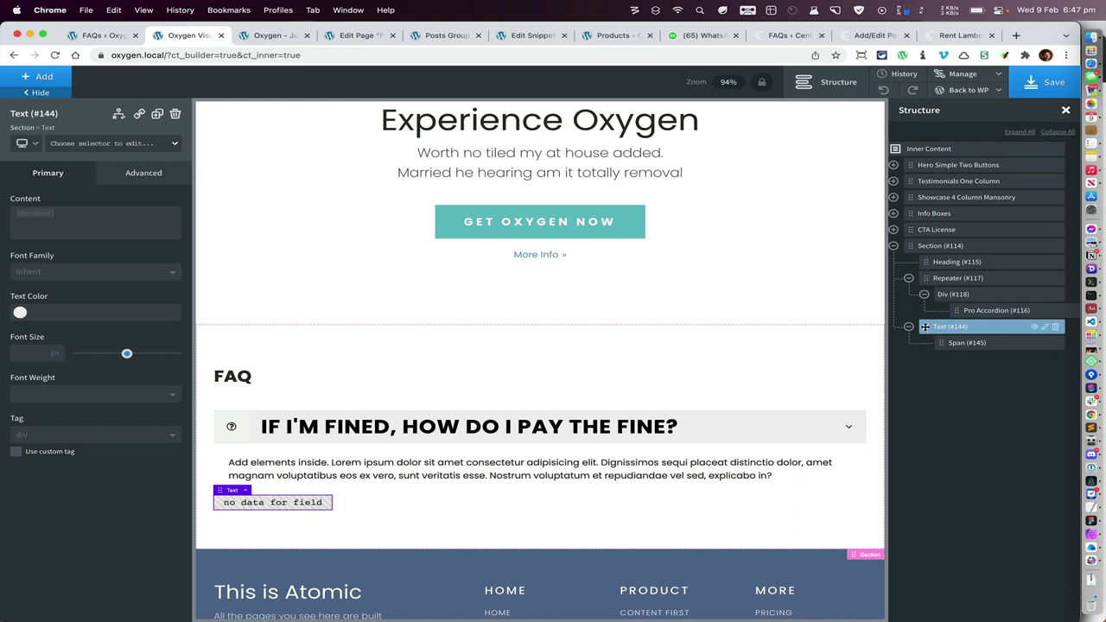
drag(924, 327, 963, 373)
drag(924, 327, 985, 326)
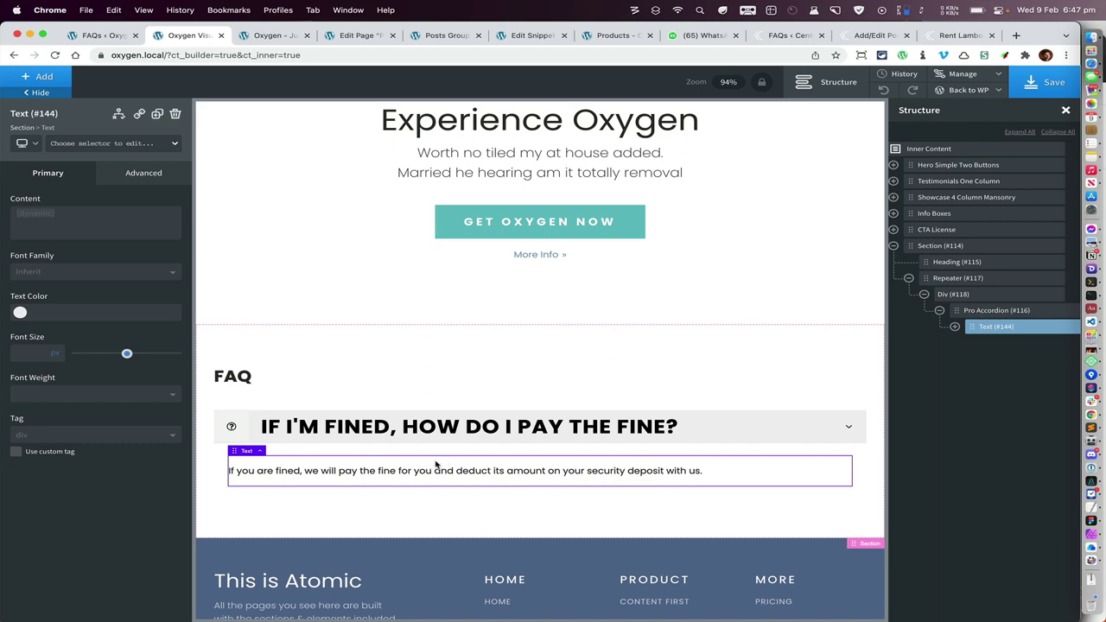
- Save the page and reload the live FAQ page
click(1037, 90)
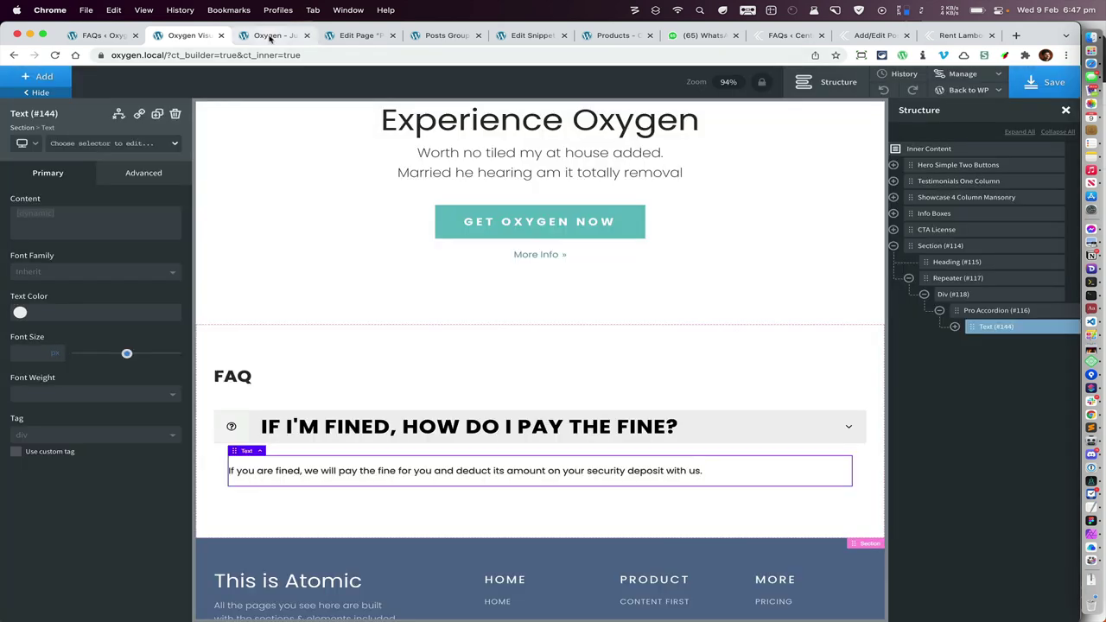
click(271, 36)
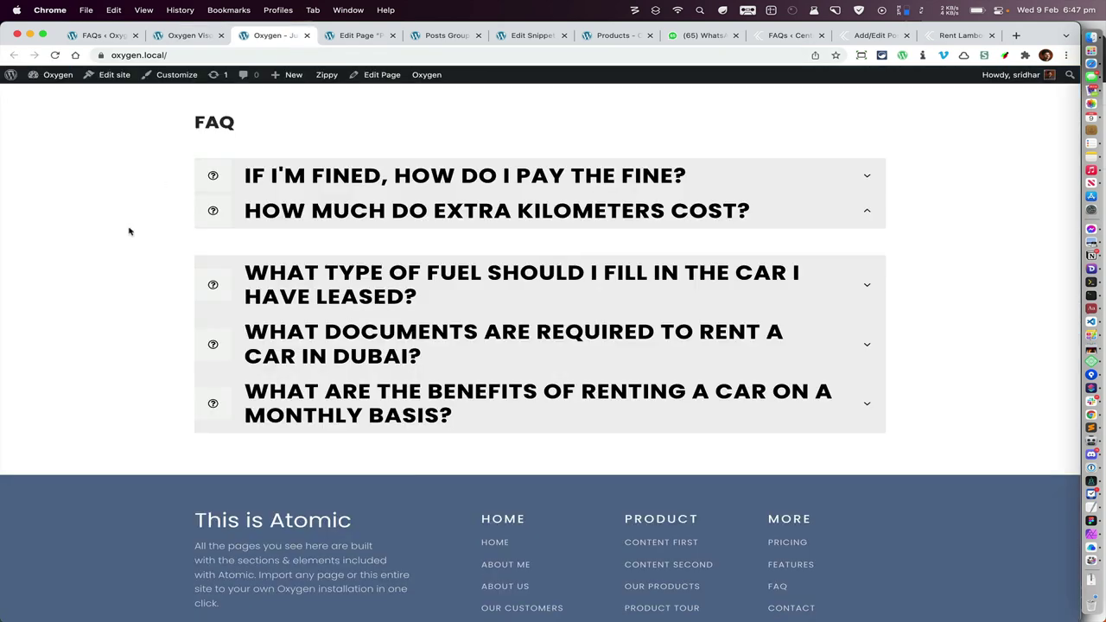
key(super+r)
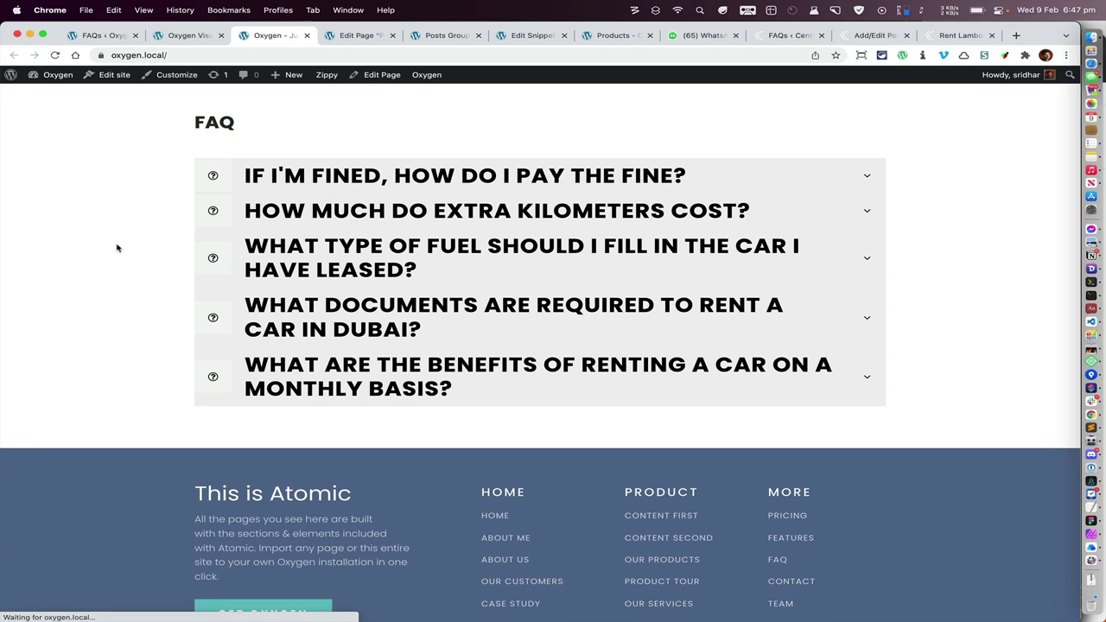
- Expand each FAQ (fine, extra kilometers, fuel type, required documents, monthly basis) to check its answer
click(863, 177)
click(867, 270)
click(867, 313)
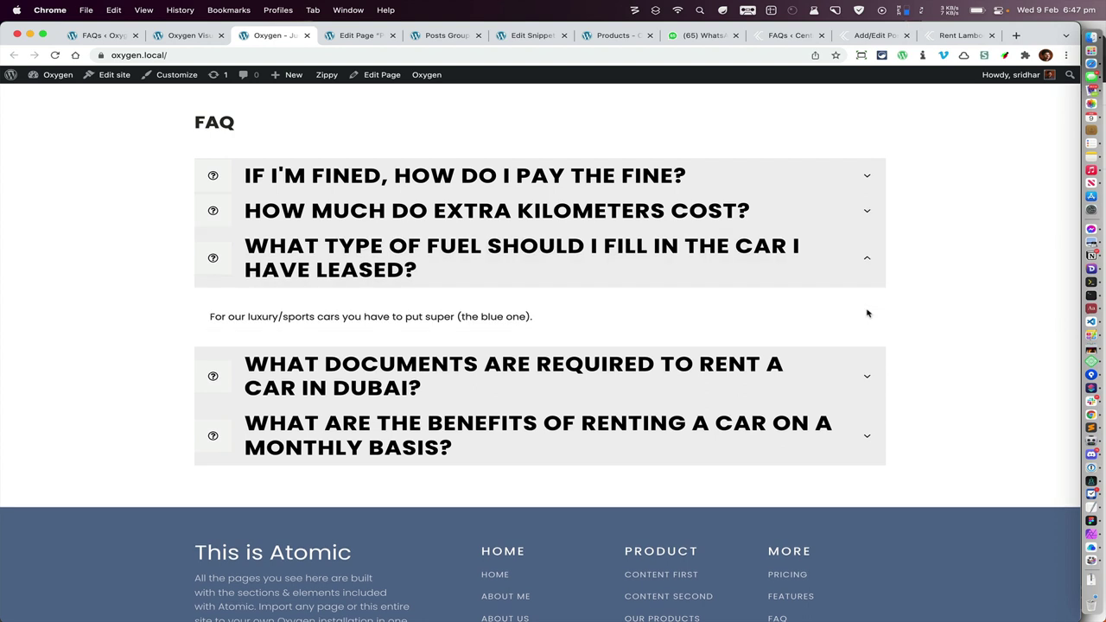
click(868, 370)
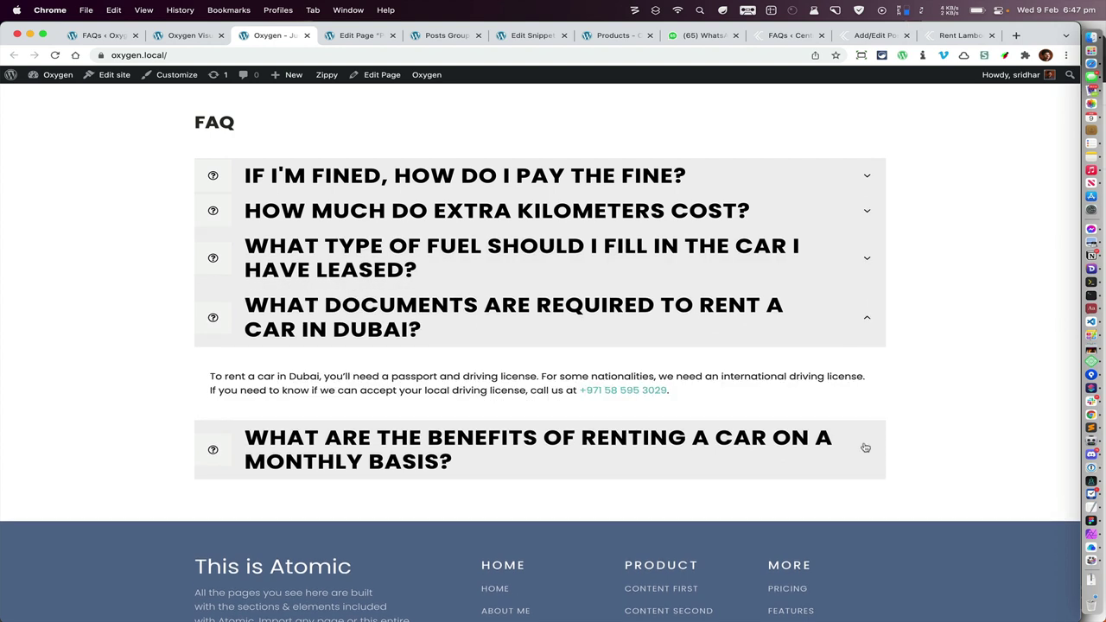
click(866, 447)
click(865, 180)
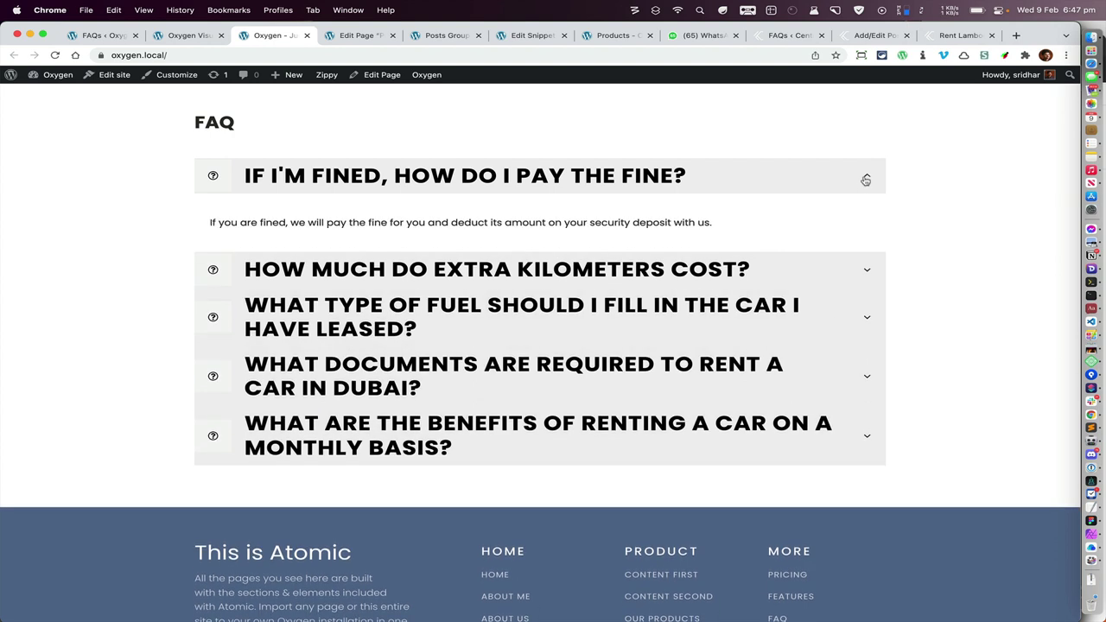
- Collapse the first FAQ on the live page, then select Pro Accordion in the builder
click(188, 34)
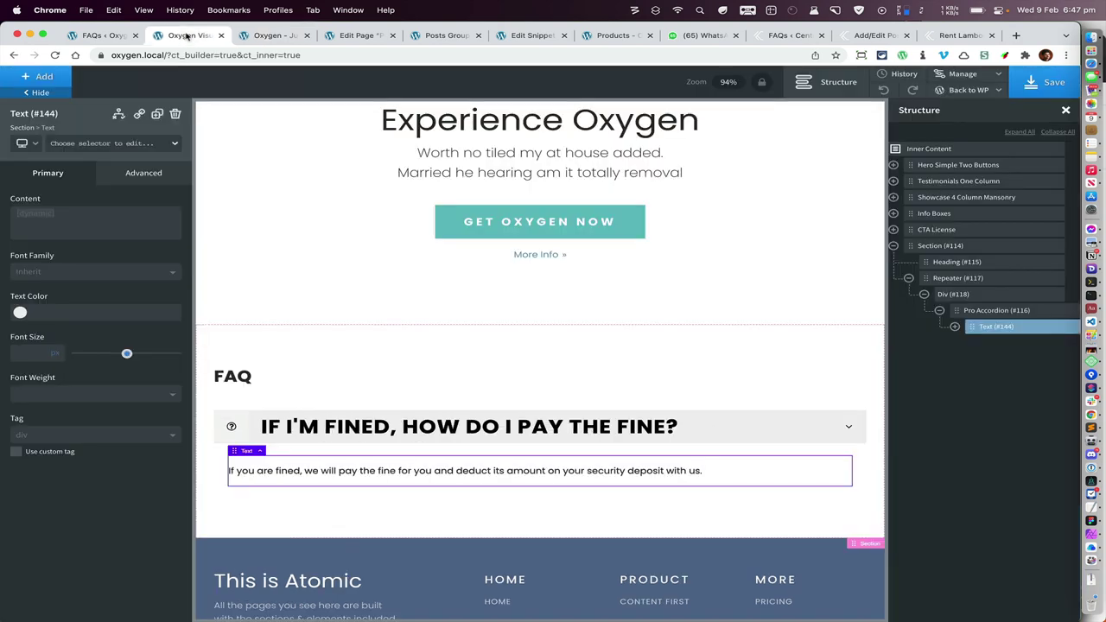
click(272, 35)
click(669, 170)
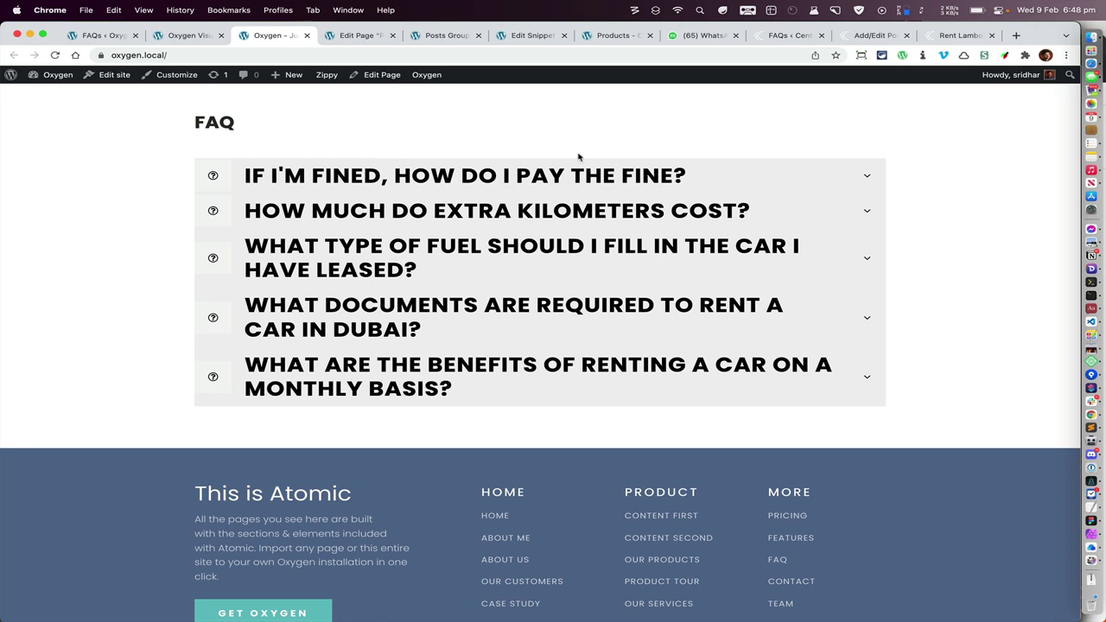
click(184, 35)
click(994, 313)
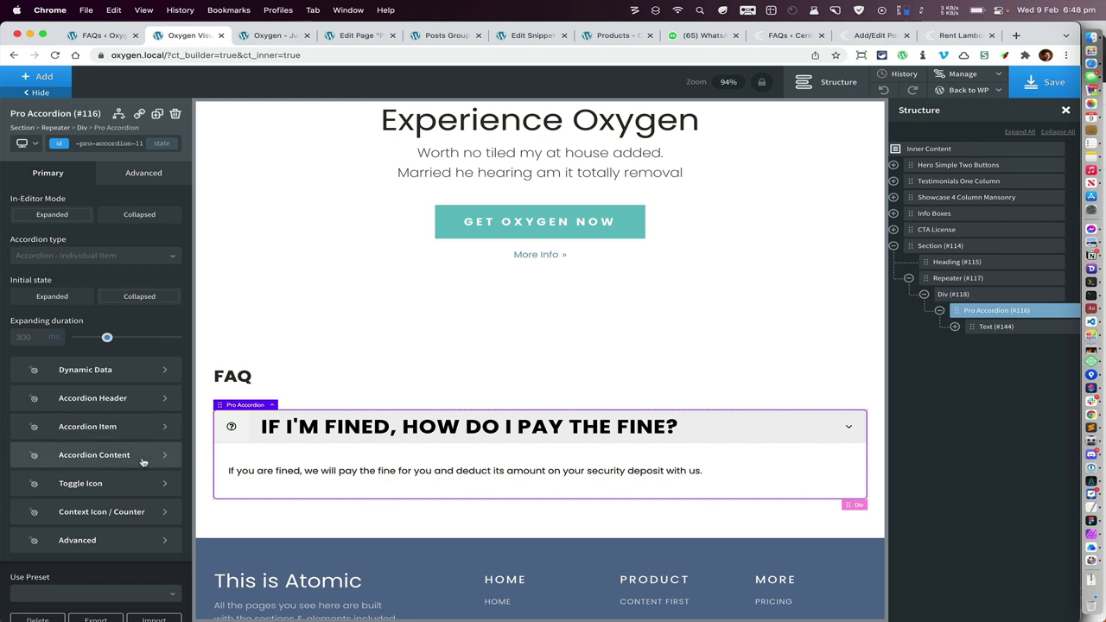
- Set the Accordion Item Margin Bottom to 20 px
click(111, 427)
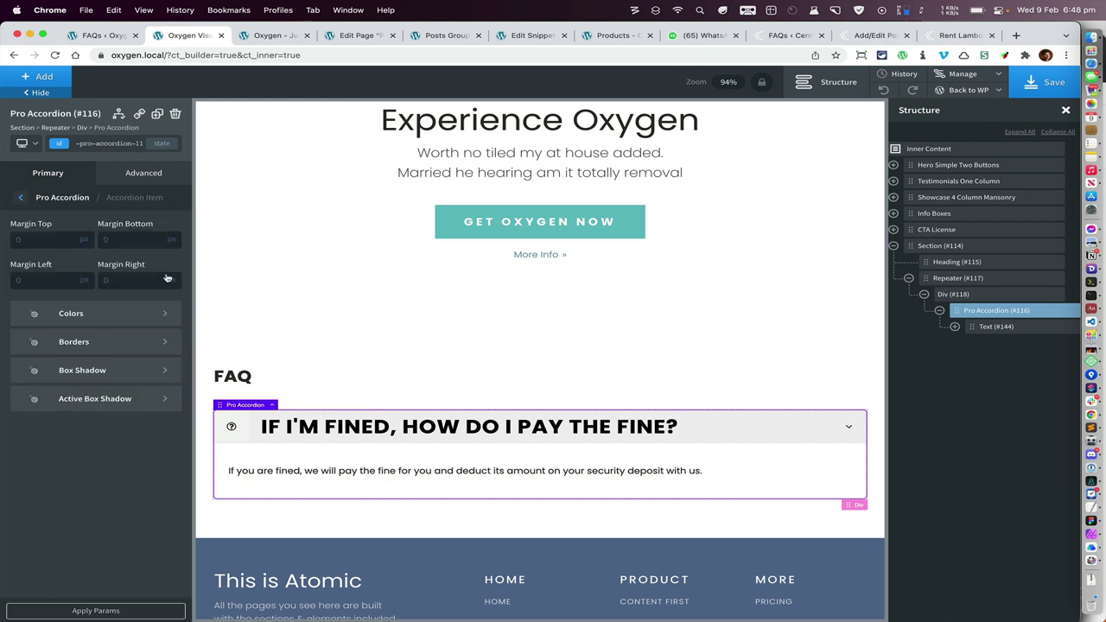
click(112, 240)
text(20)
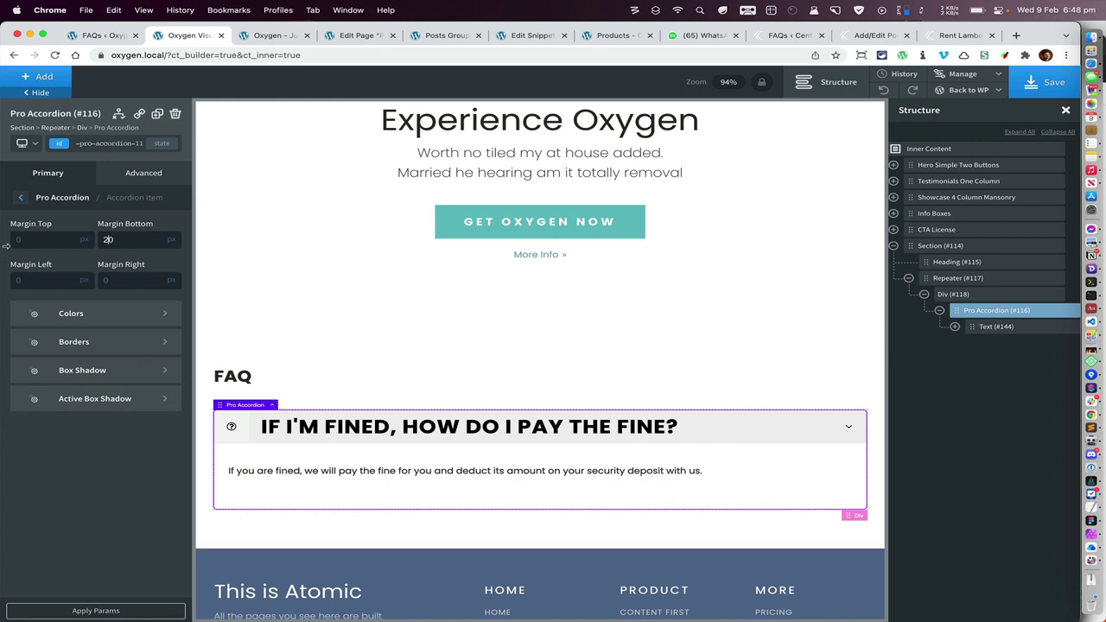
click(19, 201)
click(109, 399)
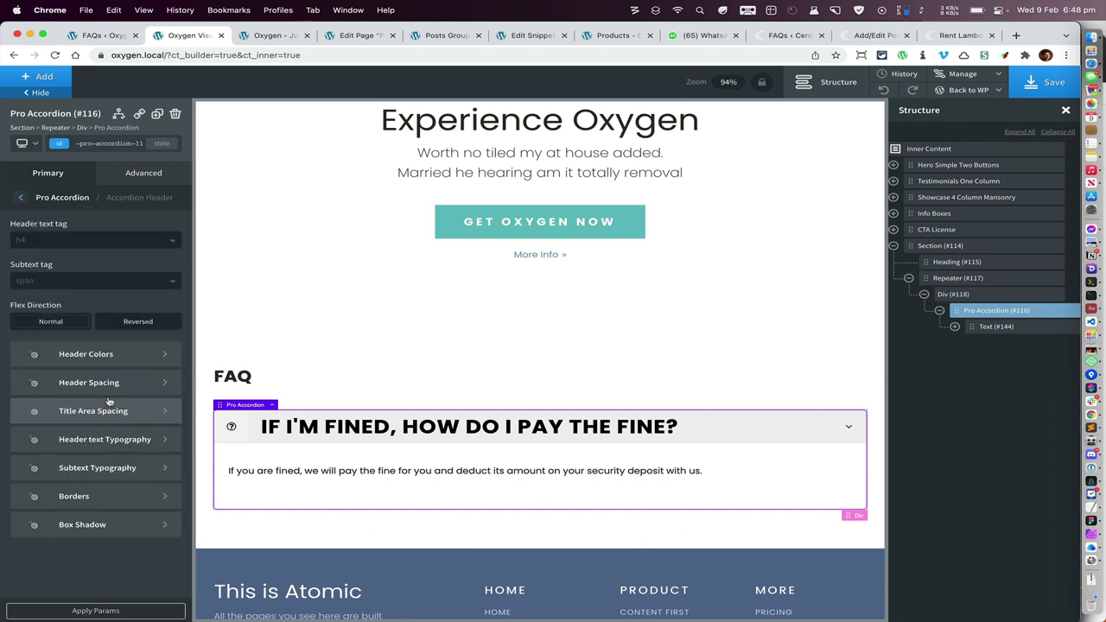
- Set the Header text typography to 20 px font size with Text Transform none
click(136, 442)
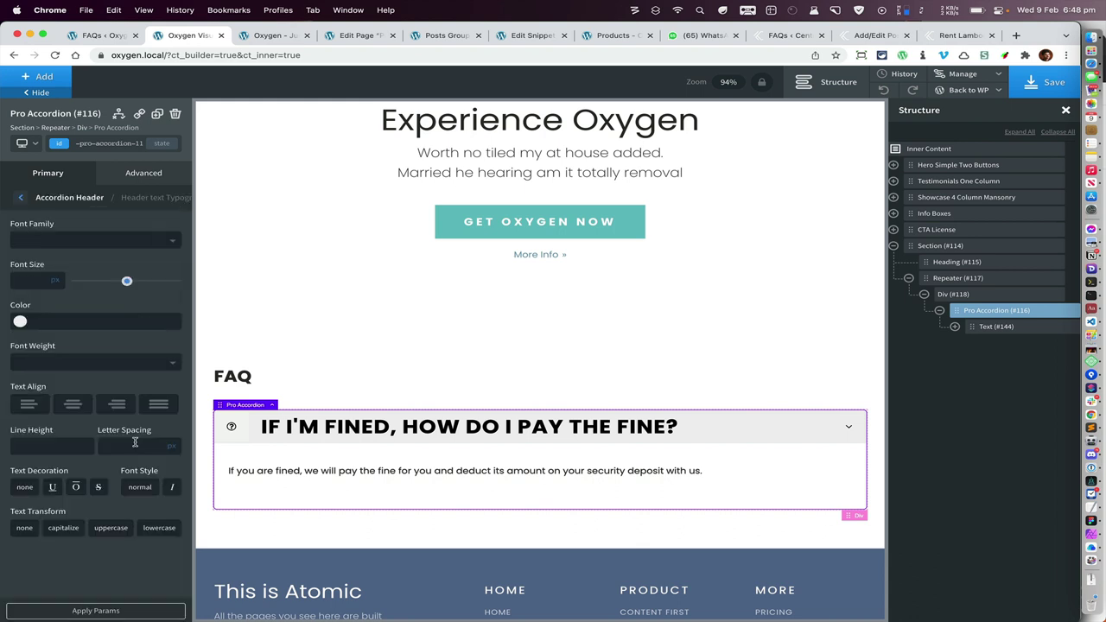
click(30, 282)
text(20)
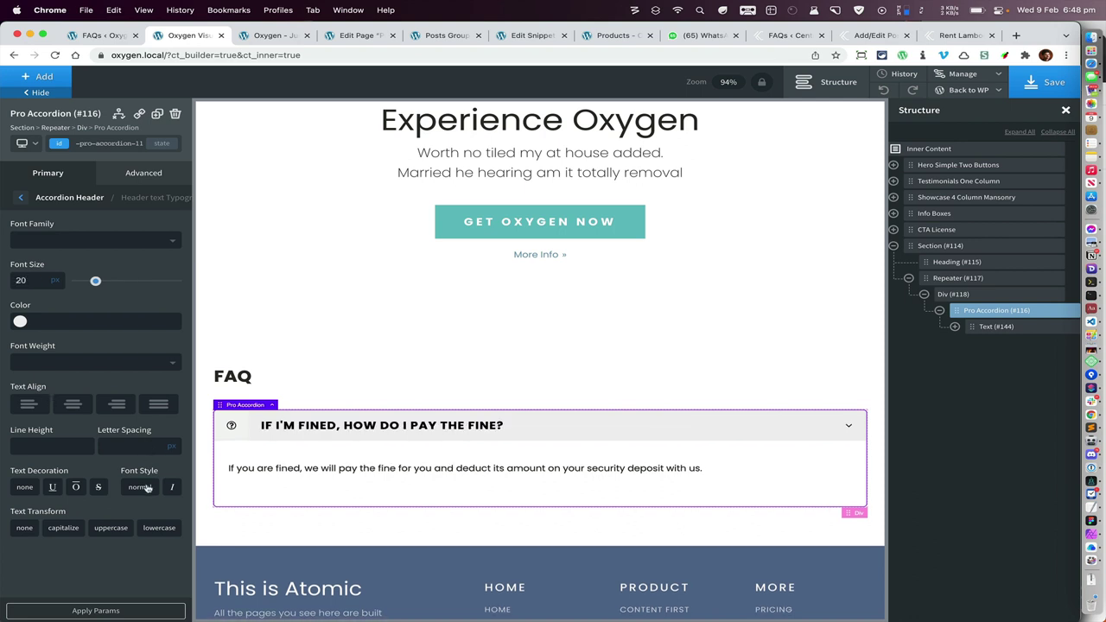
click(26, 530)
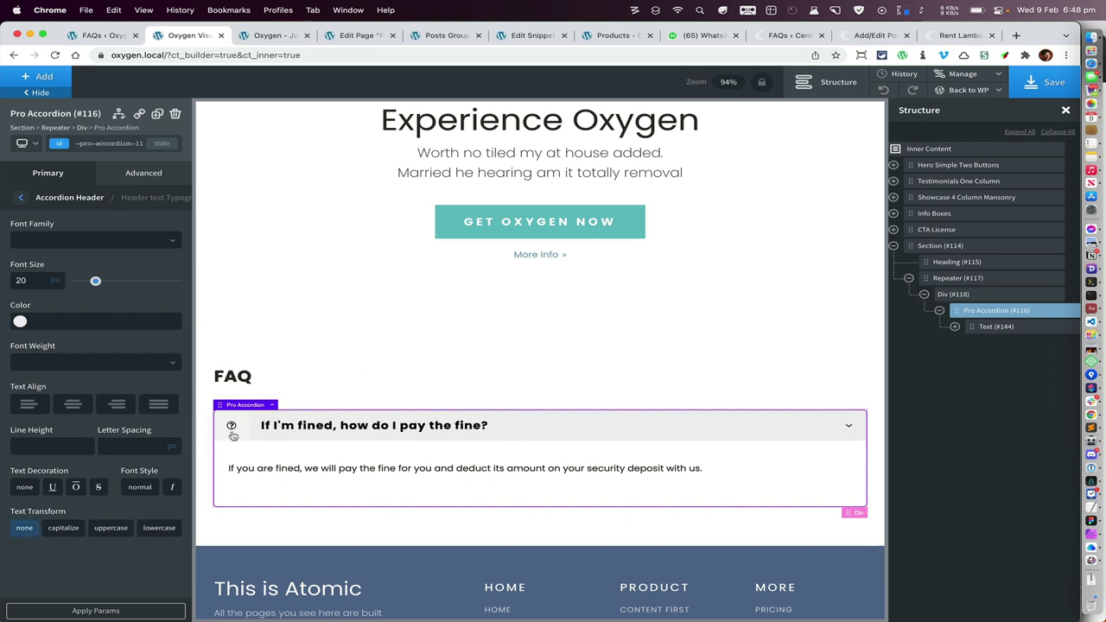
click(20, 199)
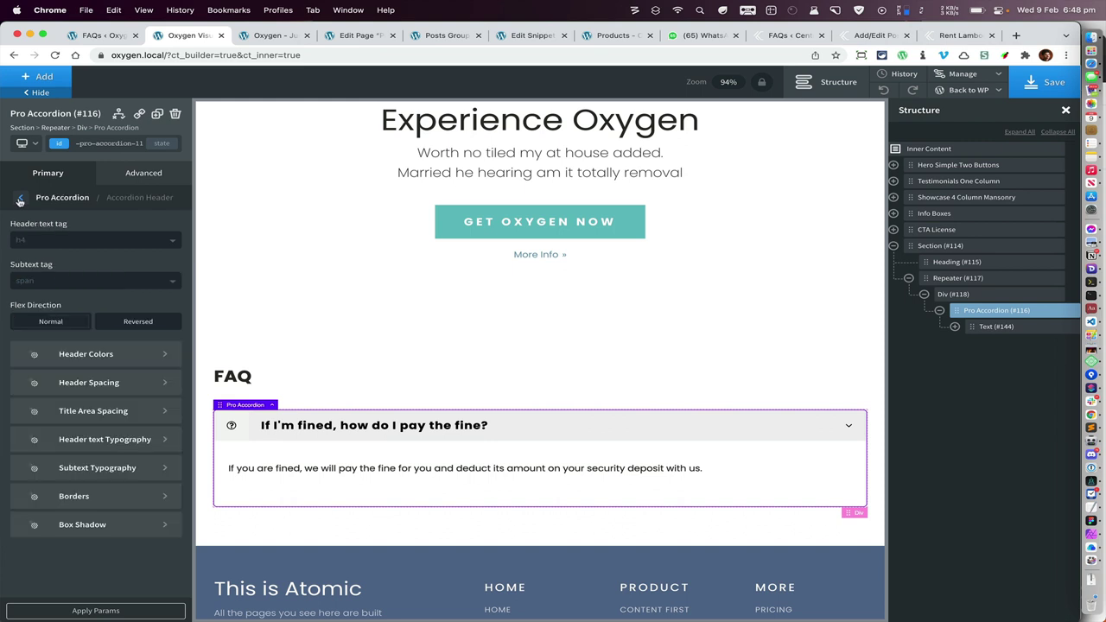
- Set the Context Icon display to disable in the accordion headers and save the page
click(20, 200)
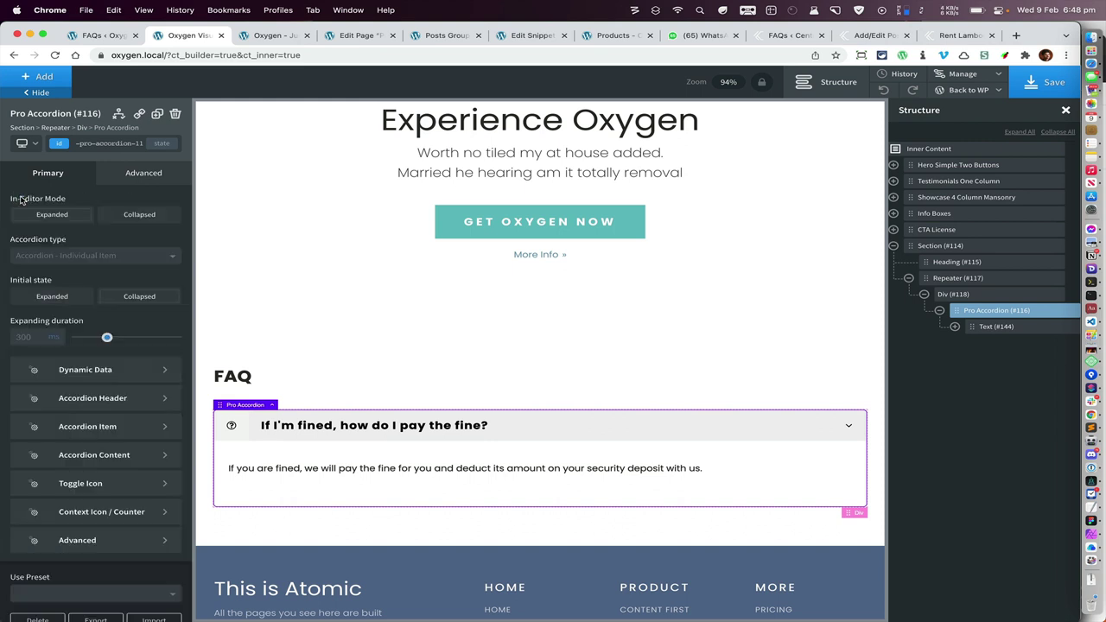
click(126, 516)
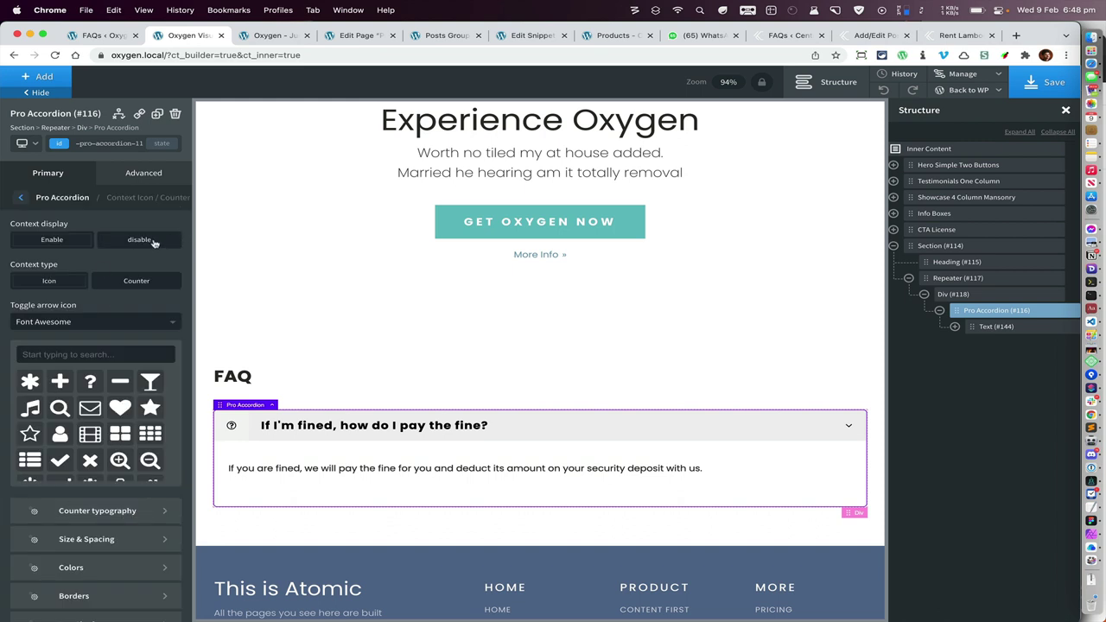
click(153, 241)
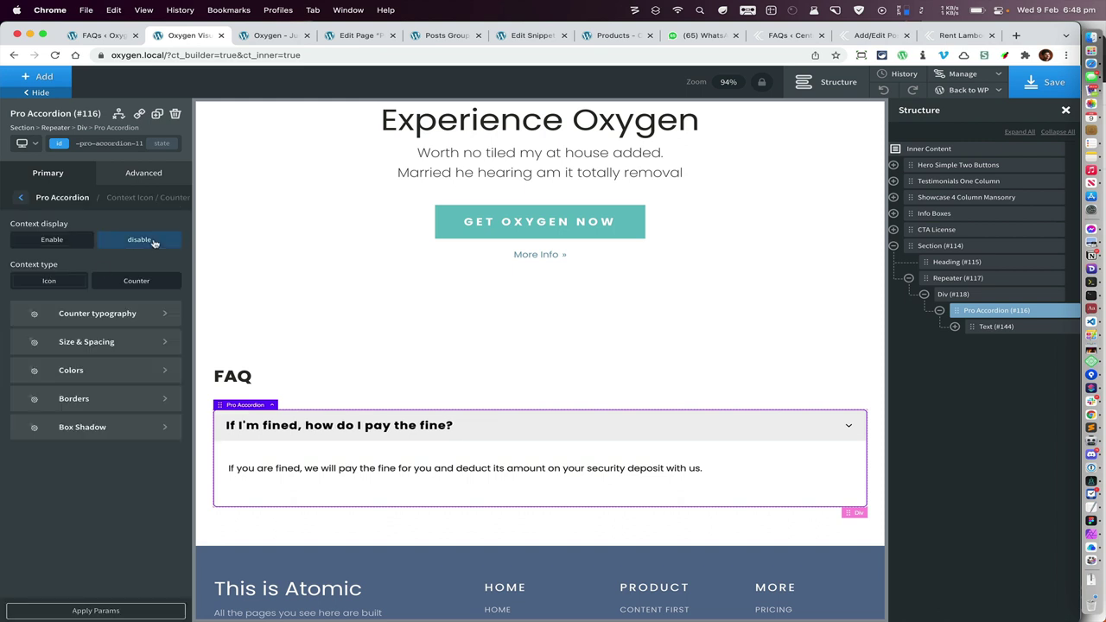
click(1045, 81)
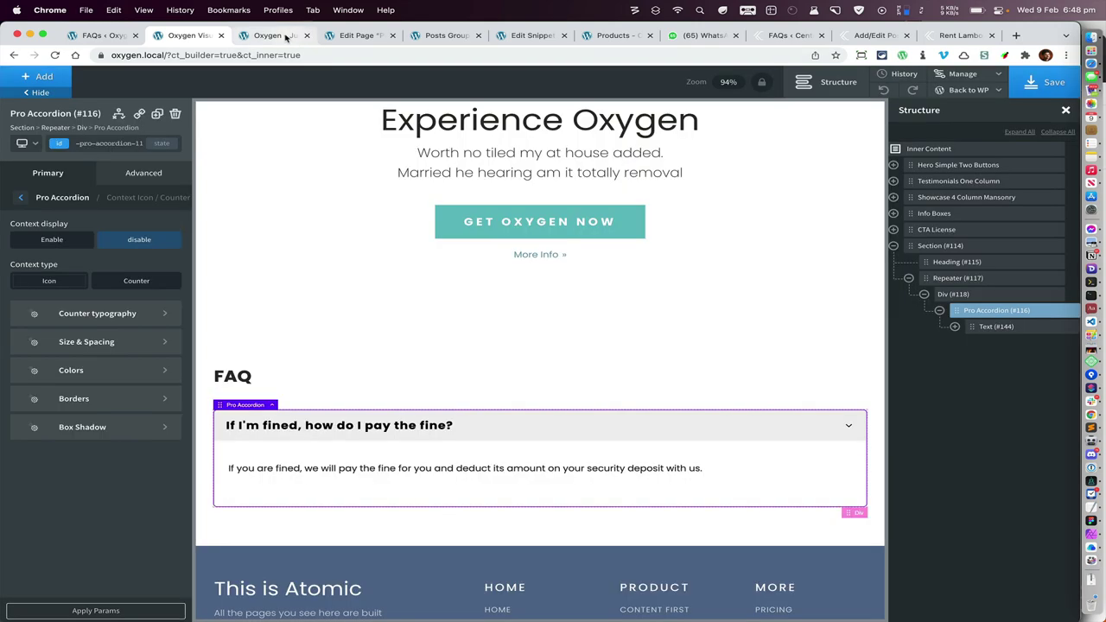
click(283, 36)
- Reload the live FAQ page and expand the first, kilometers, fuel type, documents and monthly FAQs
key(super+r)
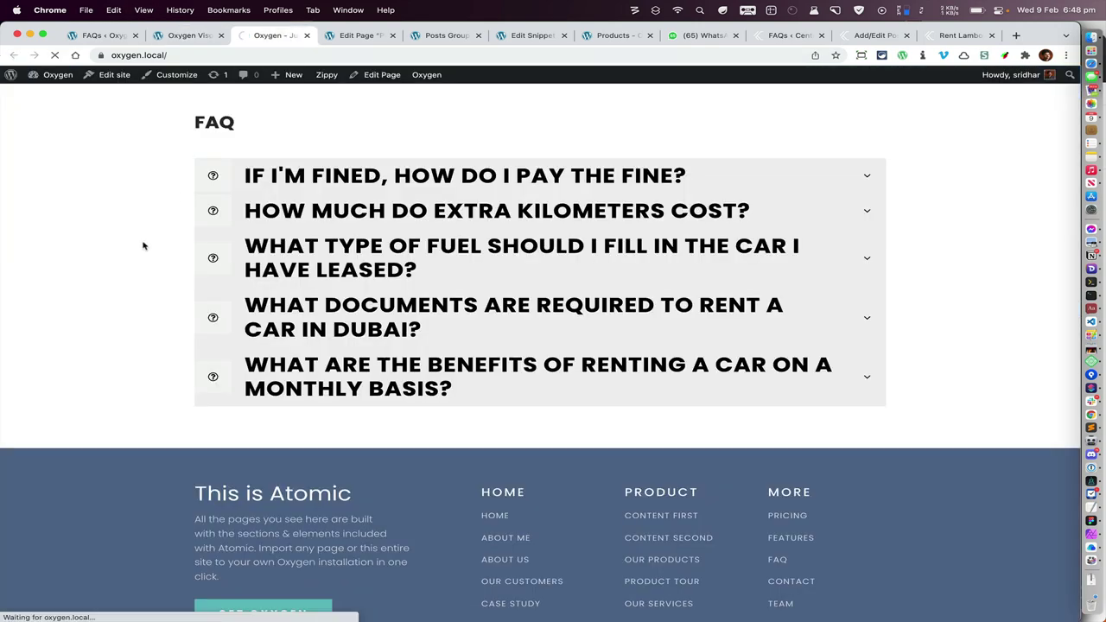
click(867, 179)
click(865, 287)
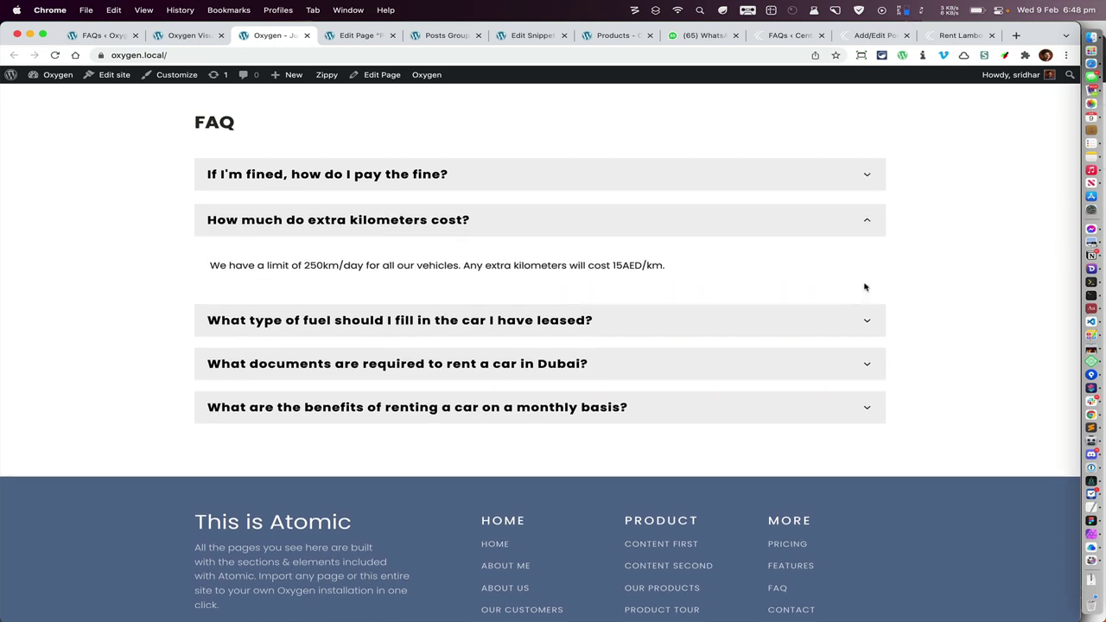
click(866, 323)
click(867, 366)
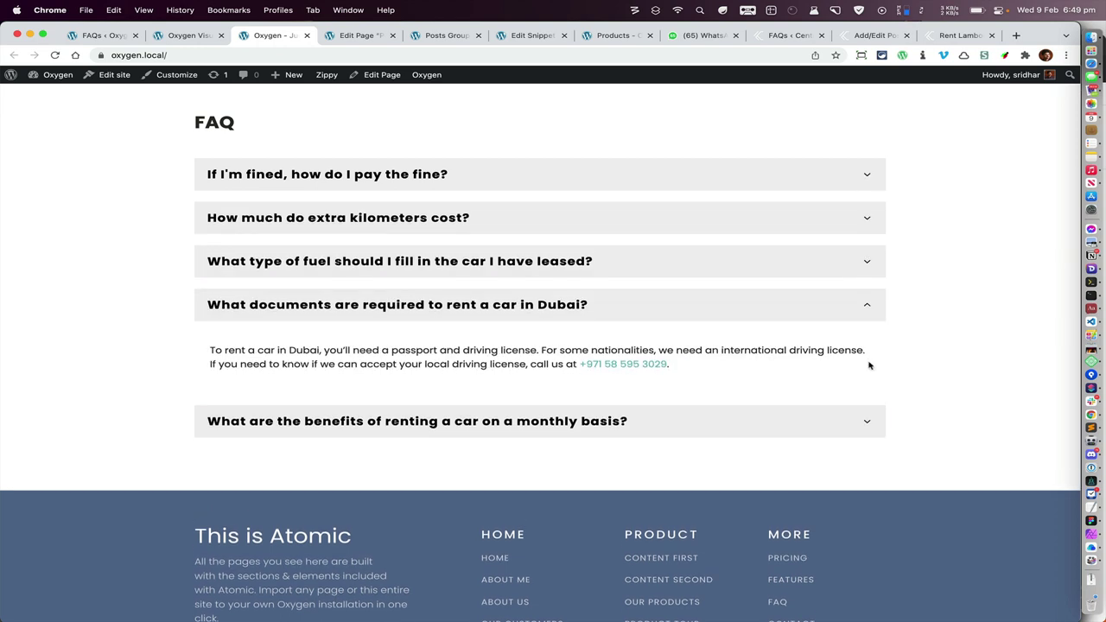
click(867, 421)
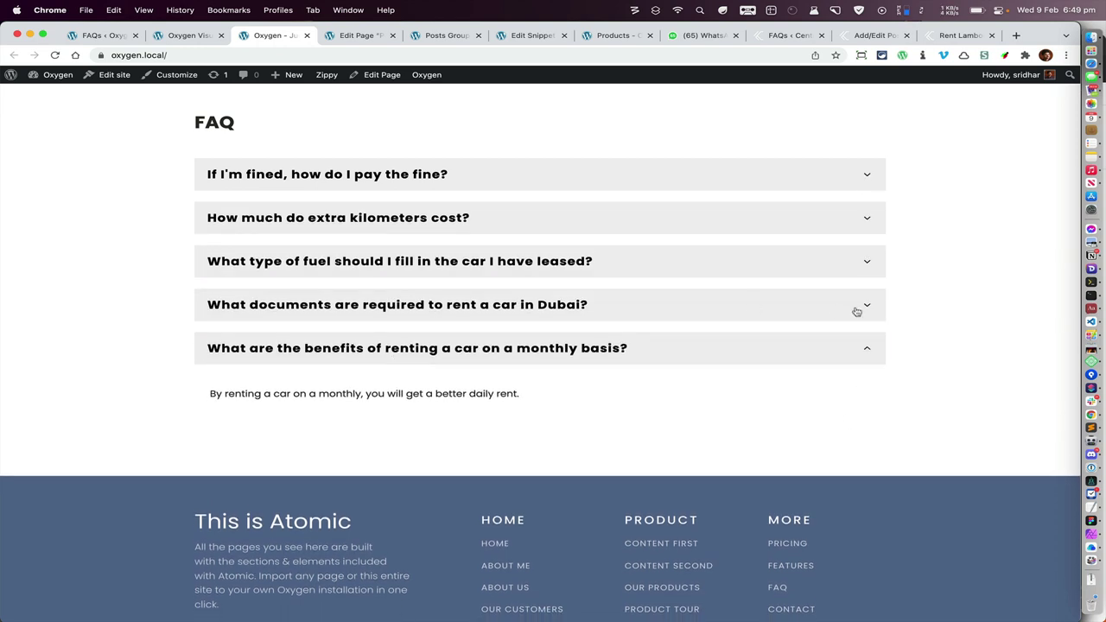
- Expand the fuel question, select its answer sentence, and return to the Oxygen builder
click(865, 262)
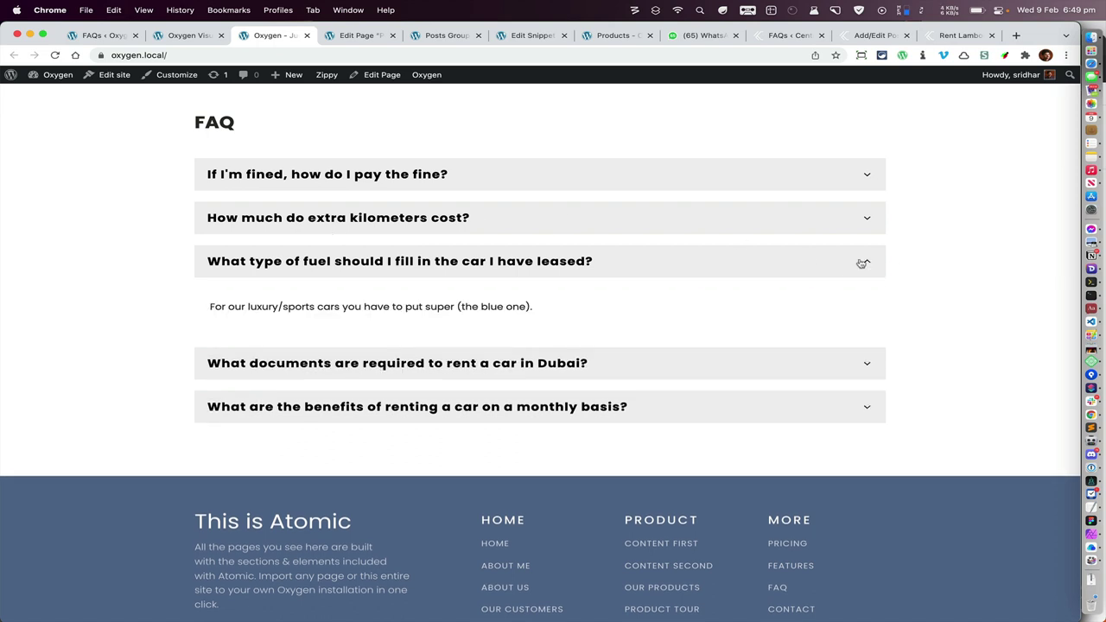
double_click(416, 308)
triple_click(415, 308)
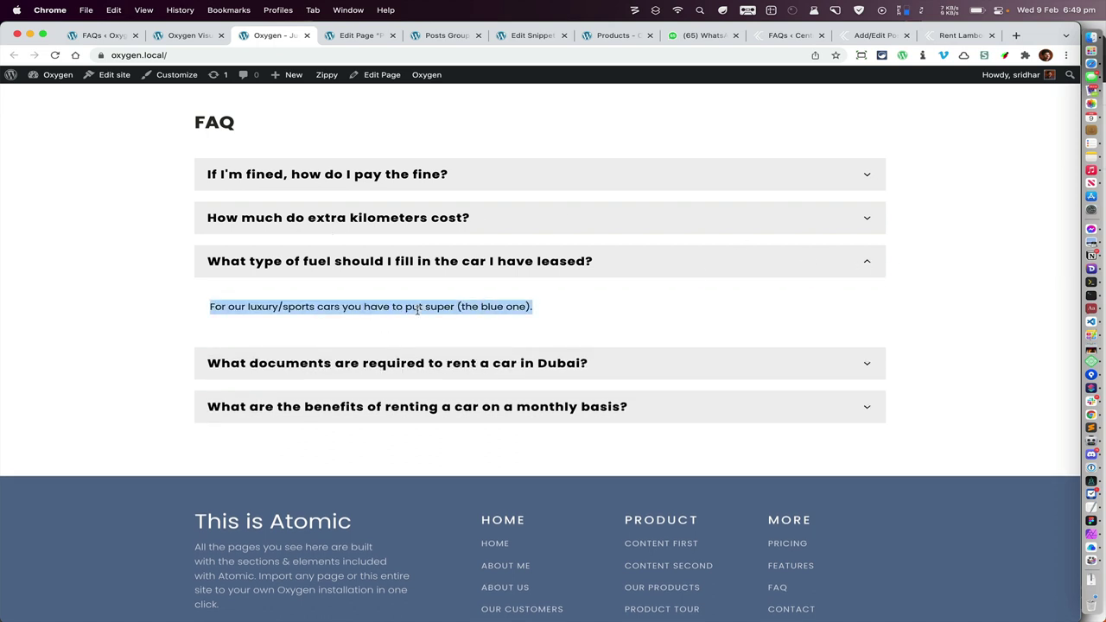
click(204, 41)
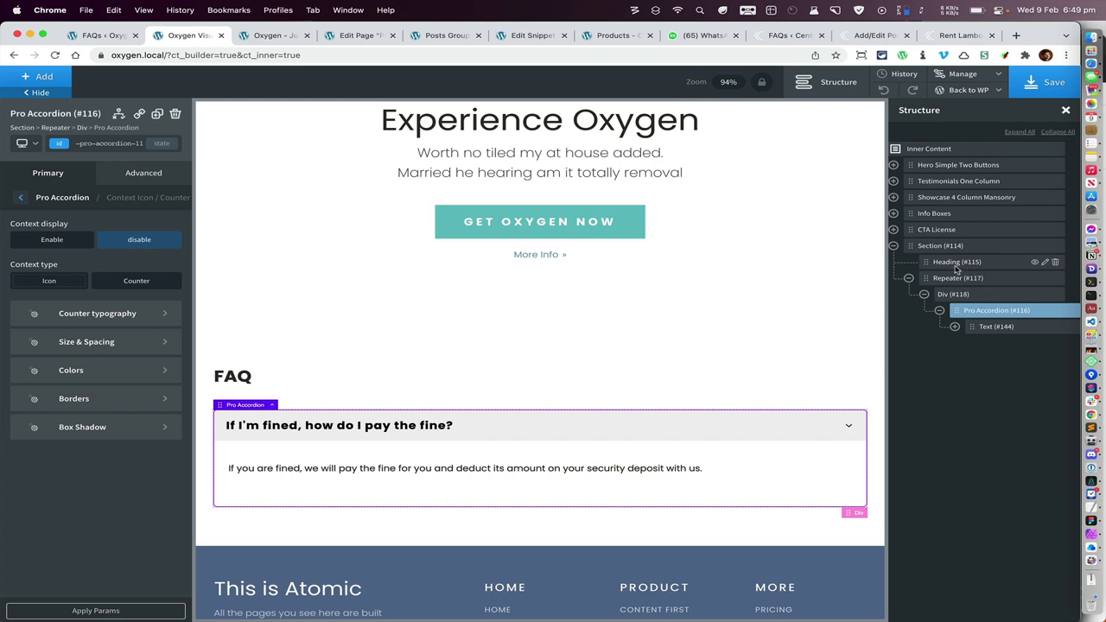
- Insert a Text element below the FAQ heading
click(990, 262)
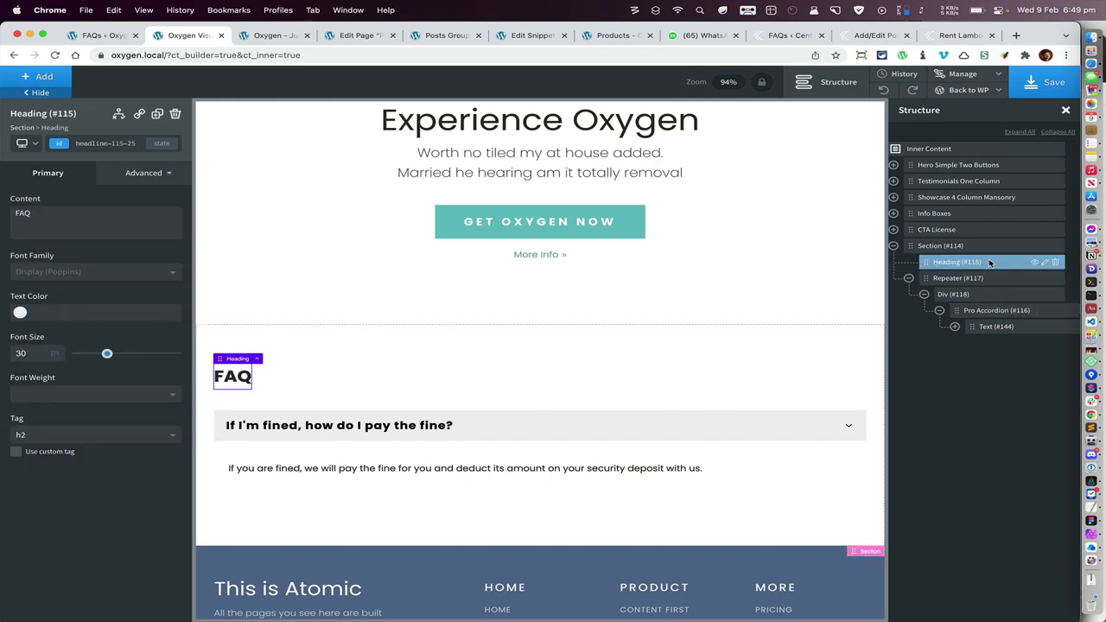
click(60, 76)
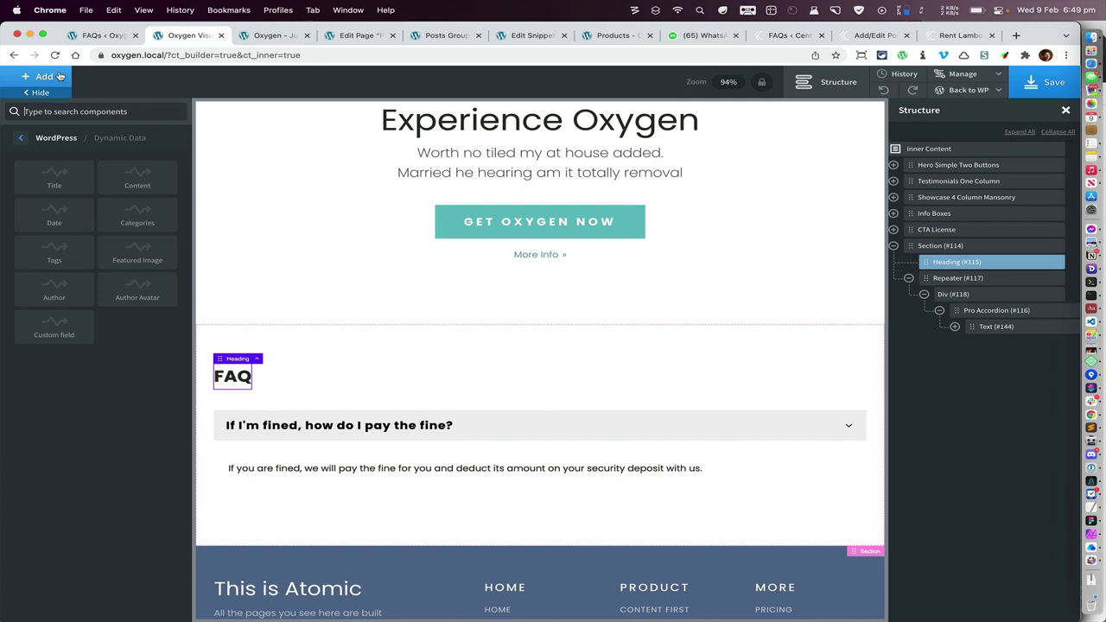
click(75, 112)
text(text)
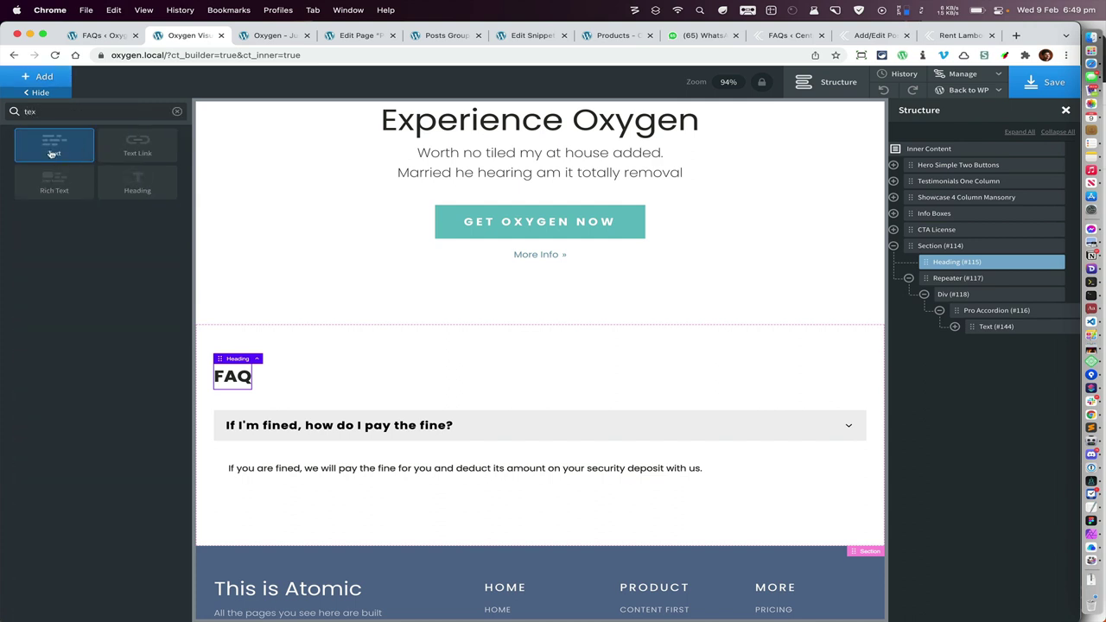
click(51, 151)
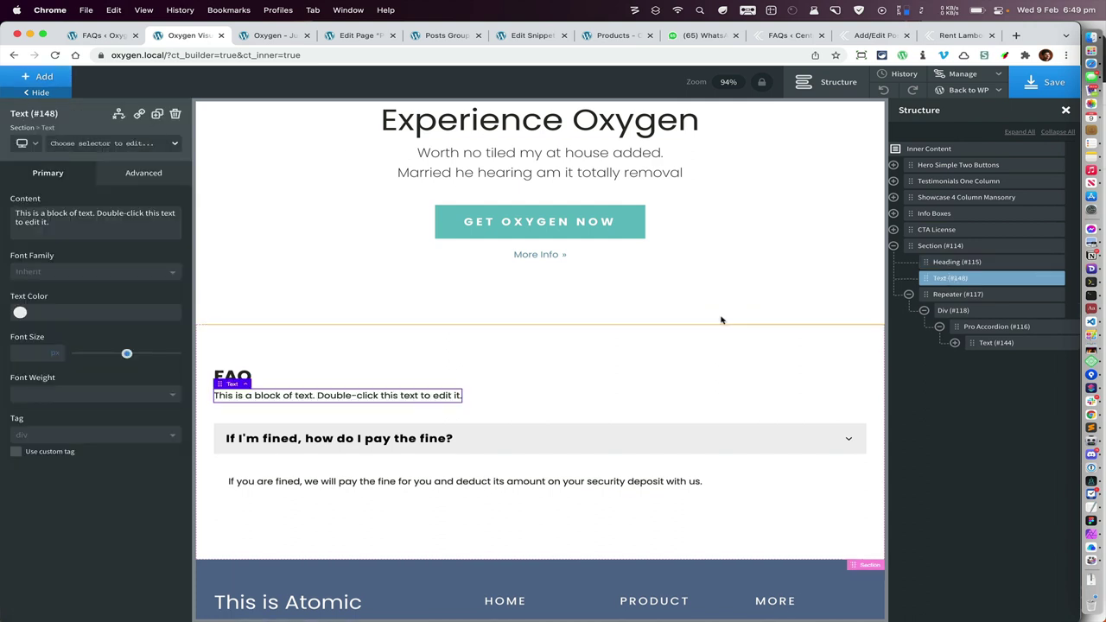
- Bind the new text block's content to the post Excerpt dynamic data
double_click(388, 396)
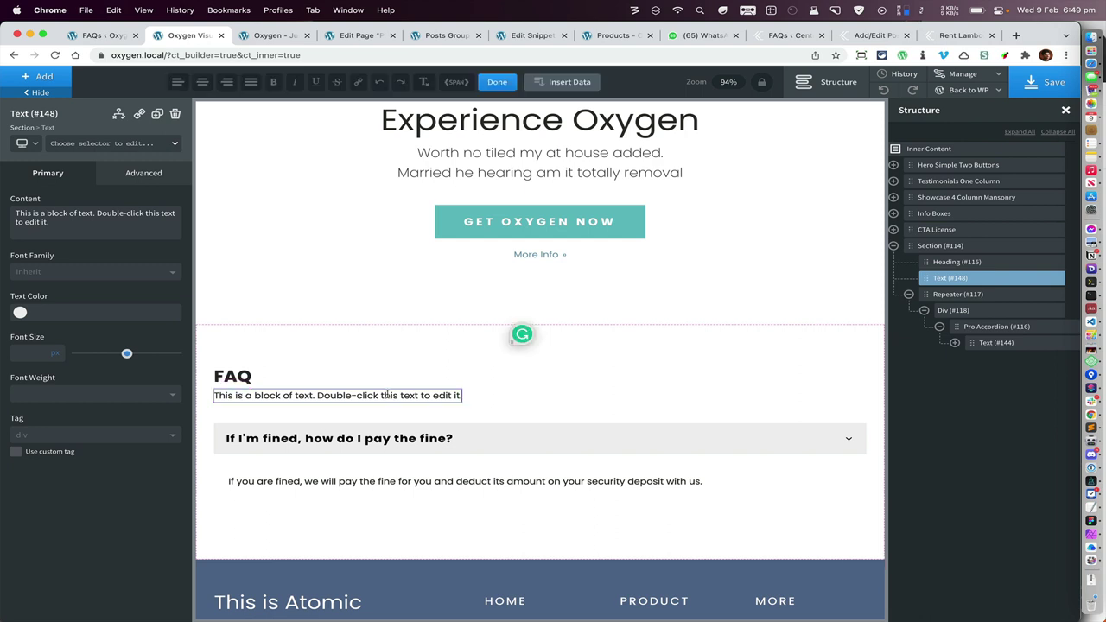
click(568, 83)
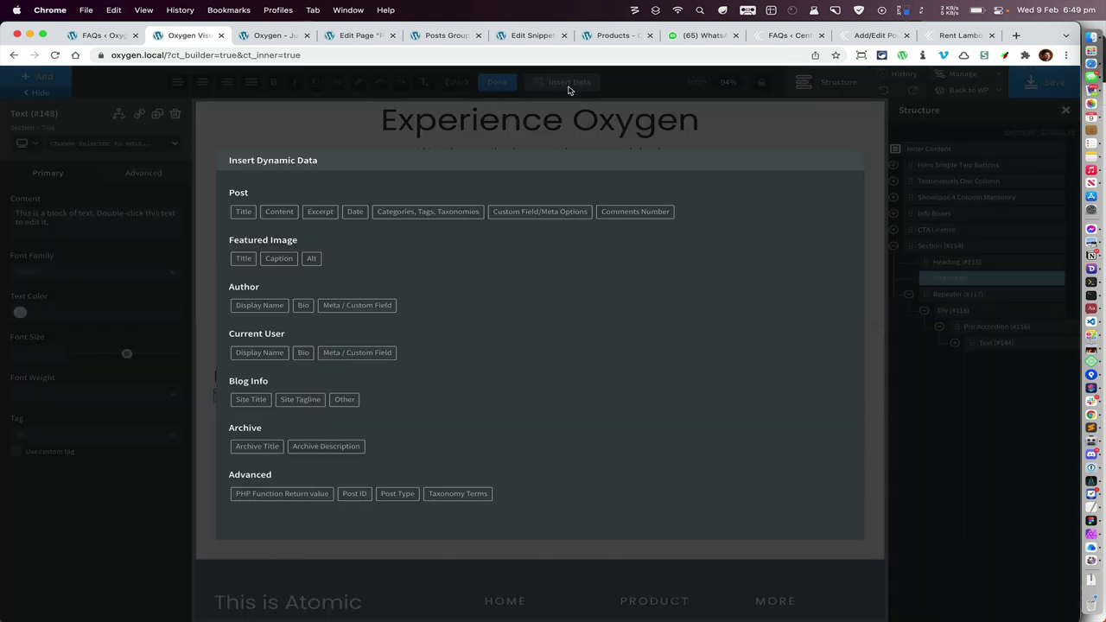
click(320, 212)
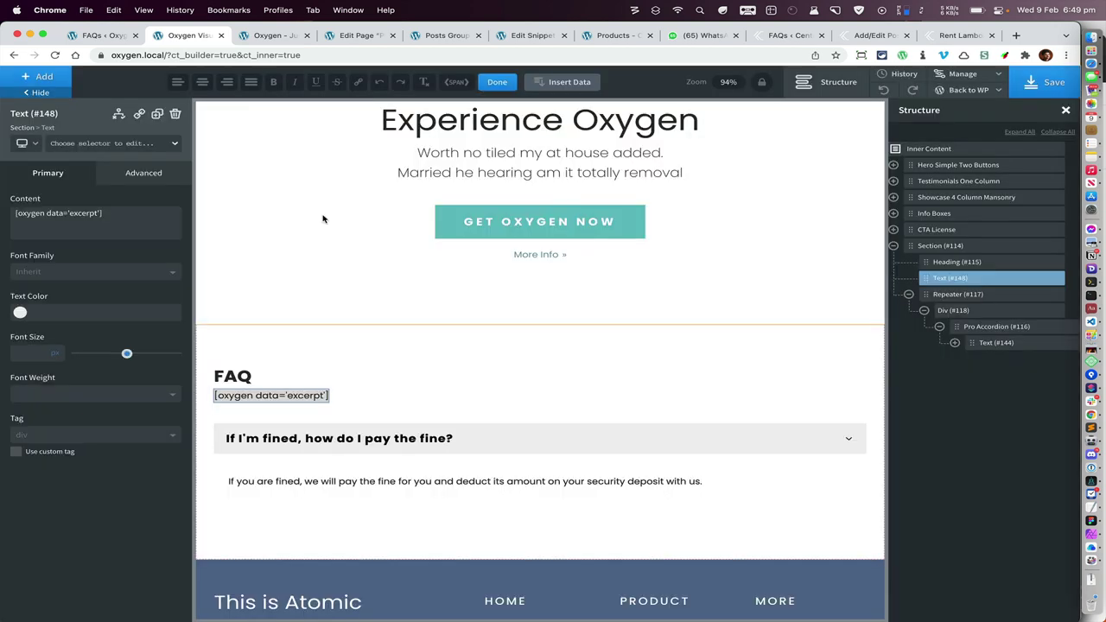
click(410, 396)
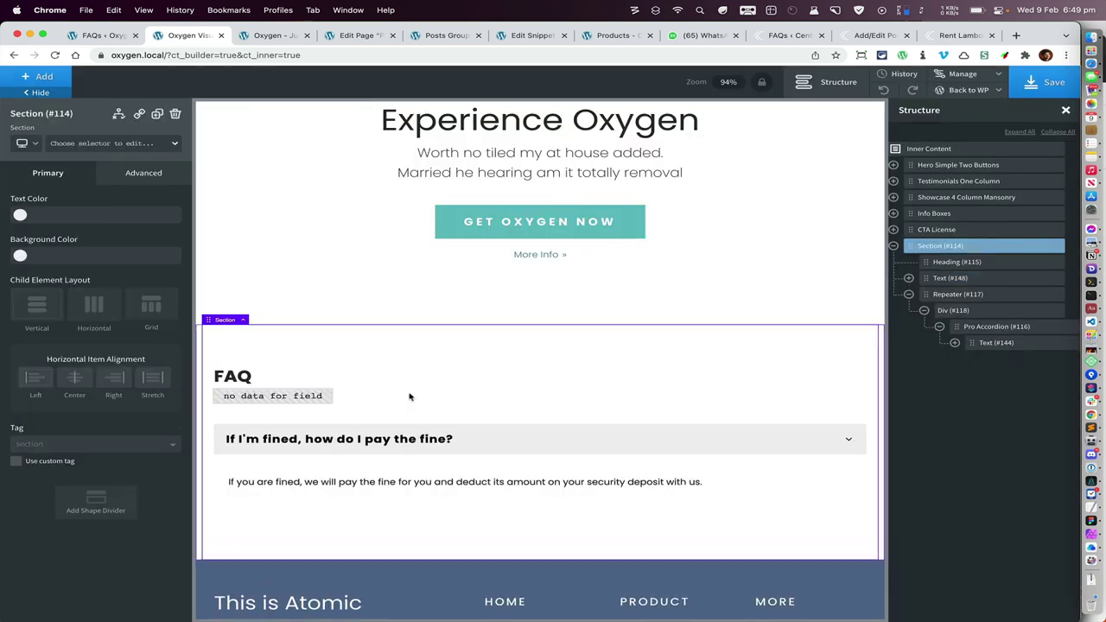
- Delete Text (#144), move Text (#148) into the Pro Accordion, and save the page
scroll(1012, 344, right, 2)
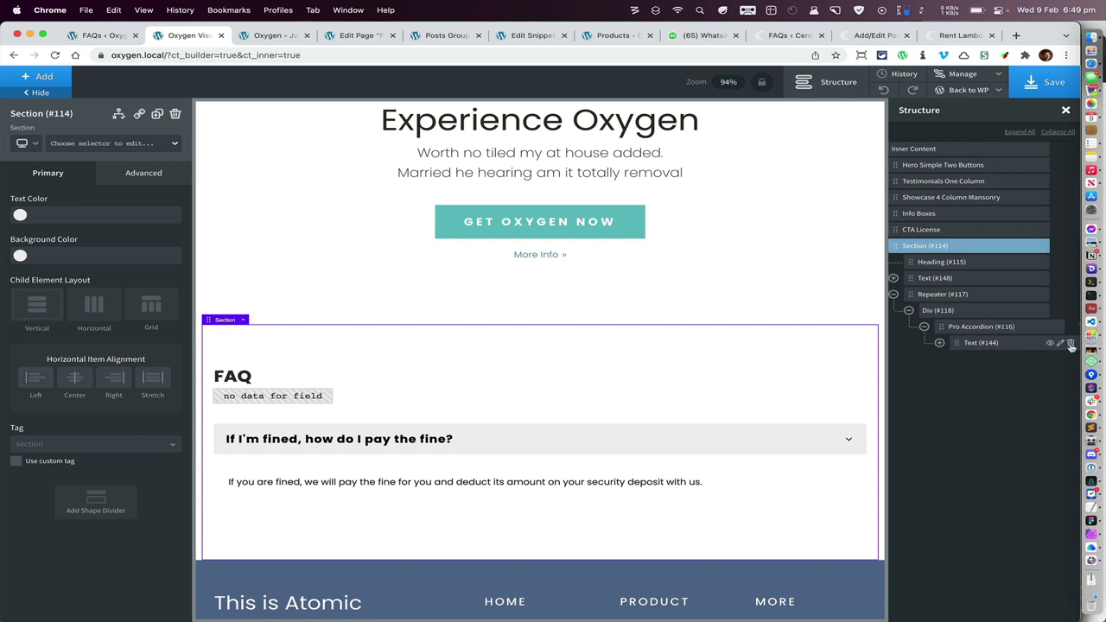
click(1071, 343)
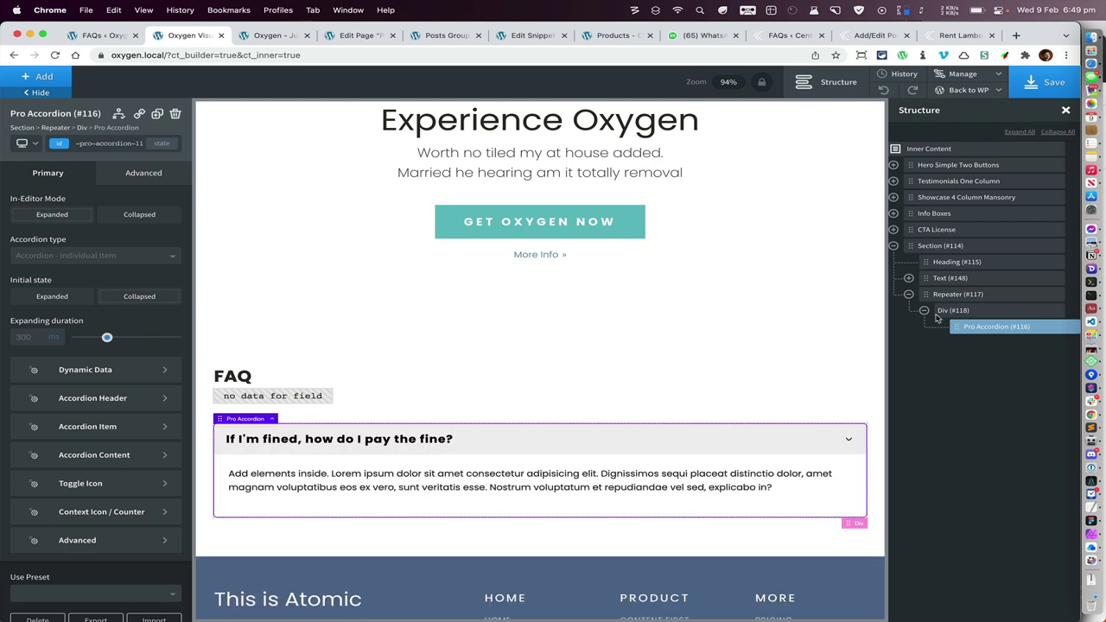
drag(927, 277, 983, 332)
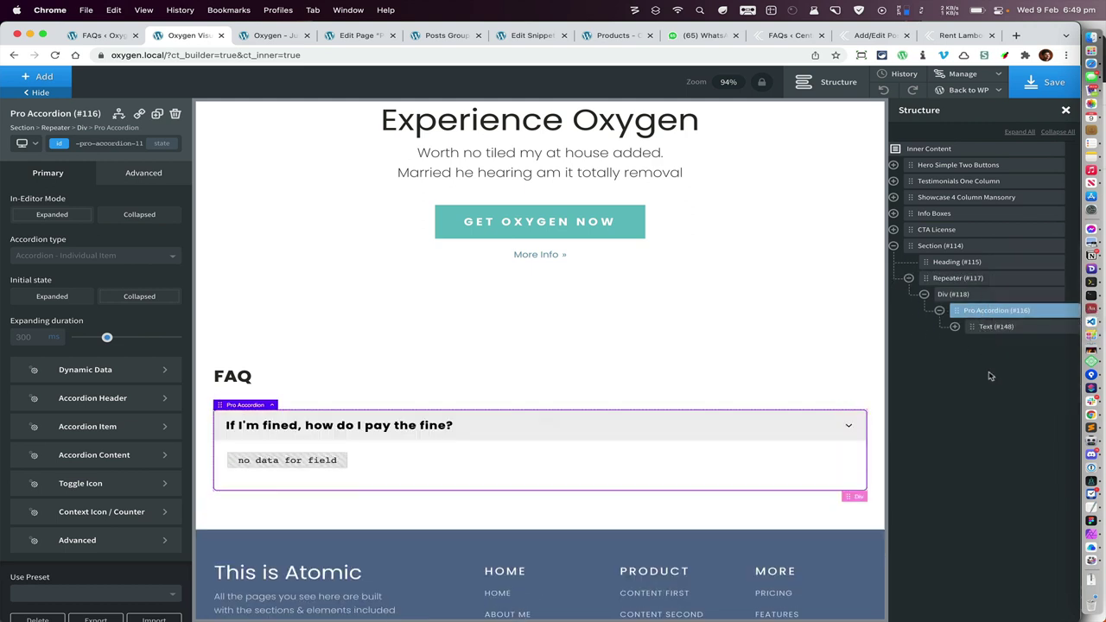
click(1037, 92)
click(275, 36)
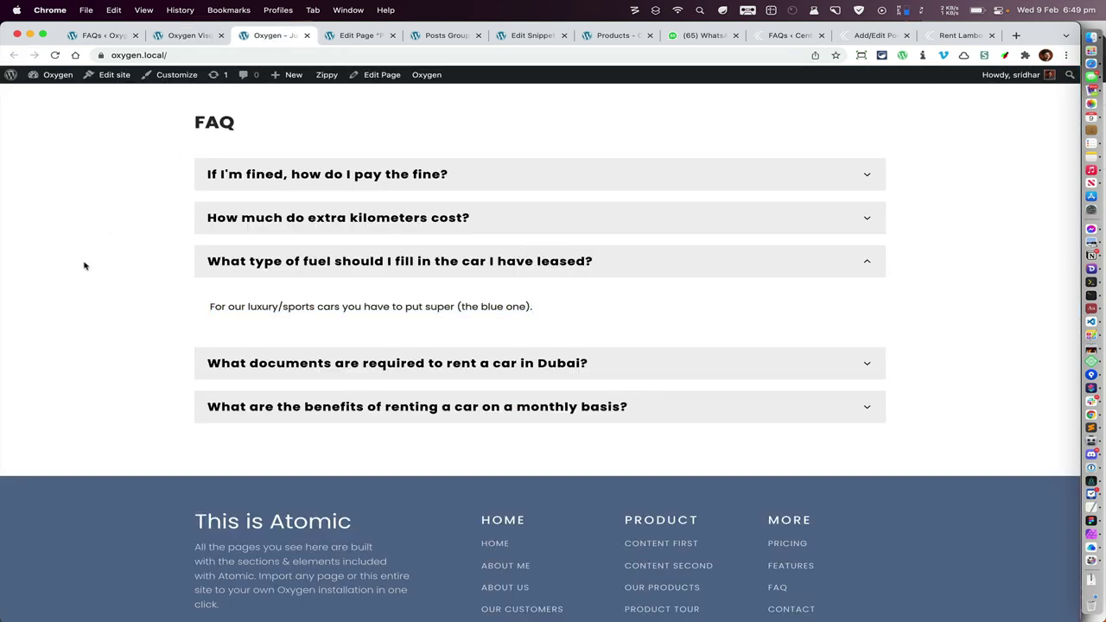
- Reload the live page and test the kilometers, fuel, Dubai documents, monthly and fined questions
key(super+r)
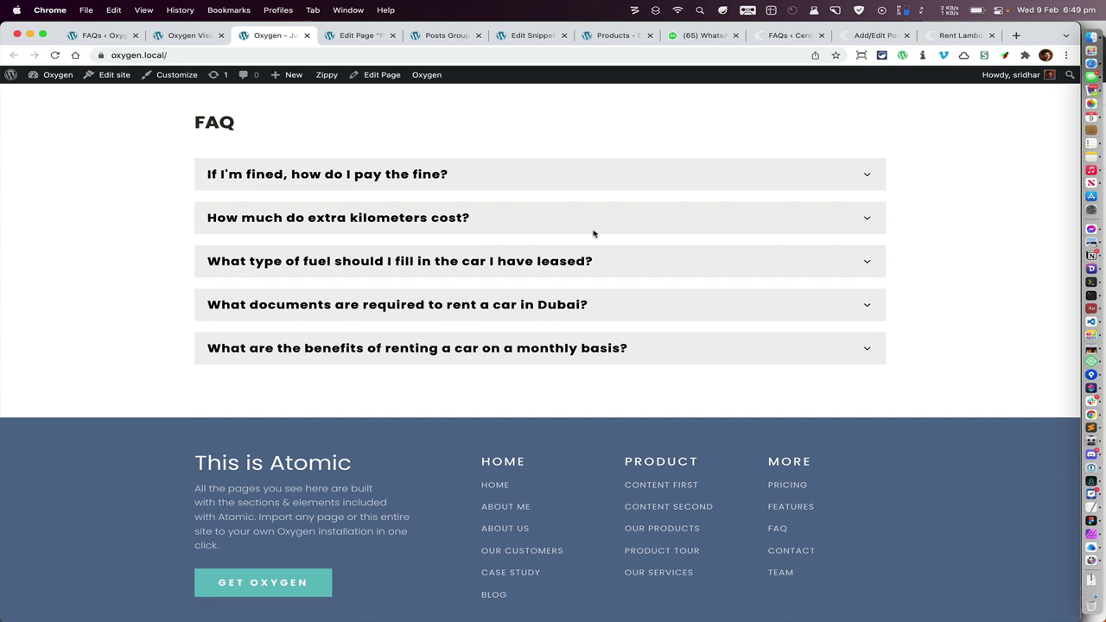
click(602, 227)
click(626, 293)
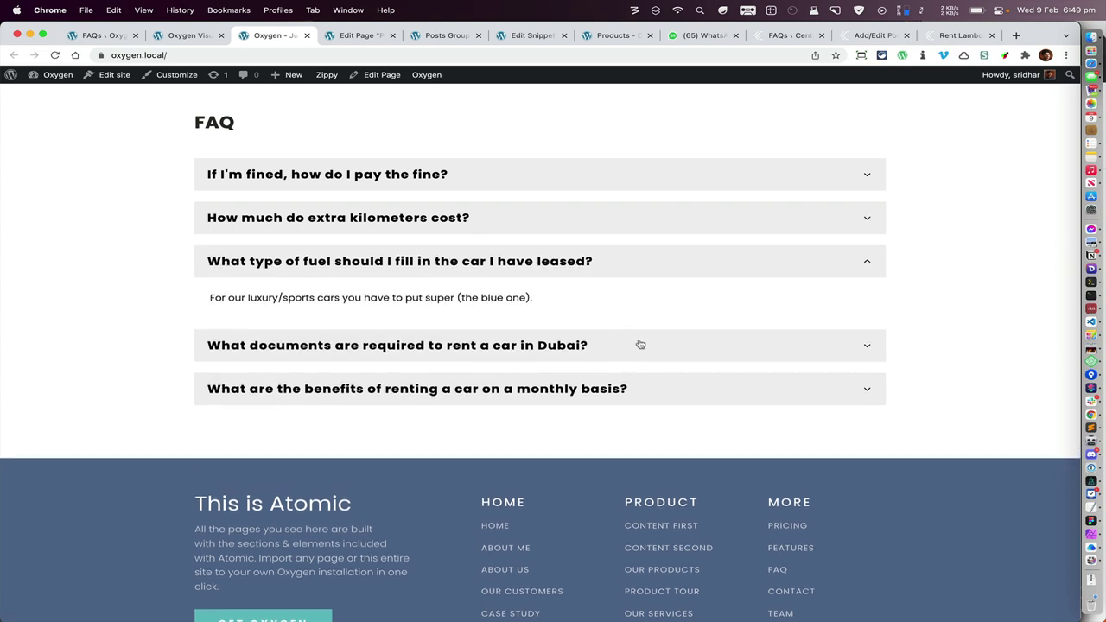
click(641, 345)
click(668, 403)
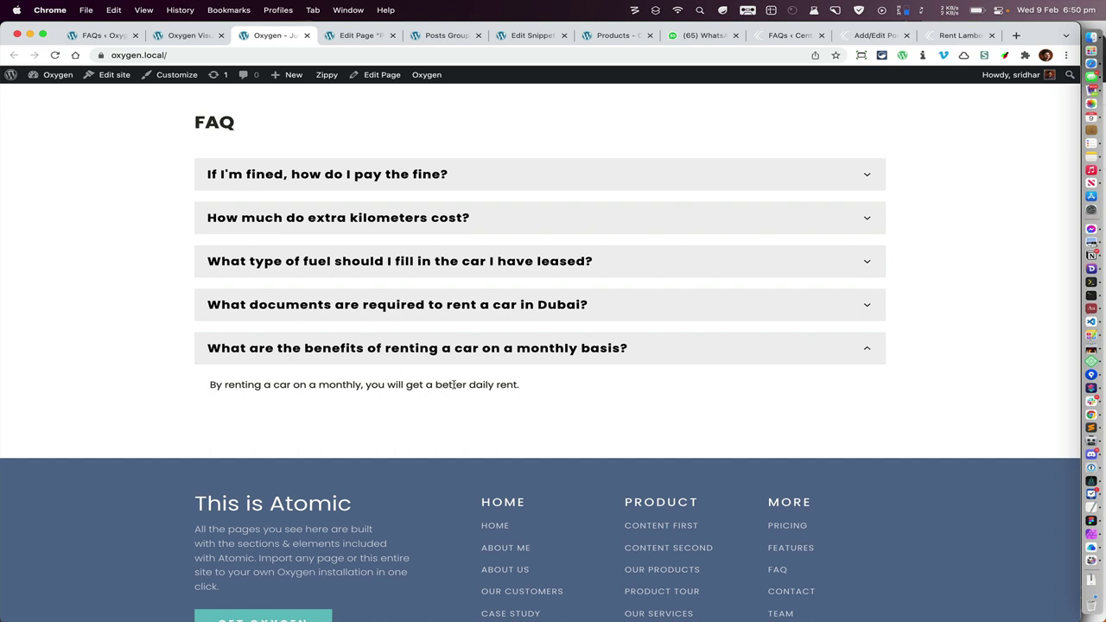
click(557, 318)
click(531, 227)
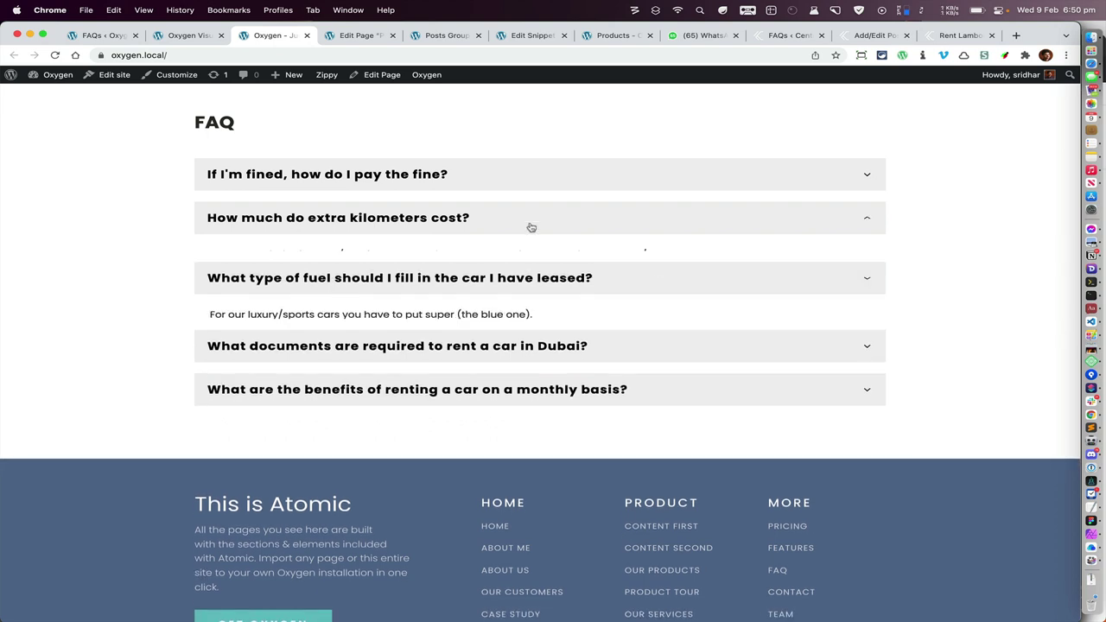
click(608, 178)
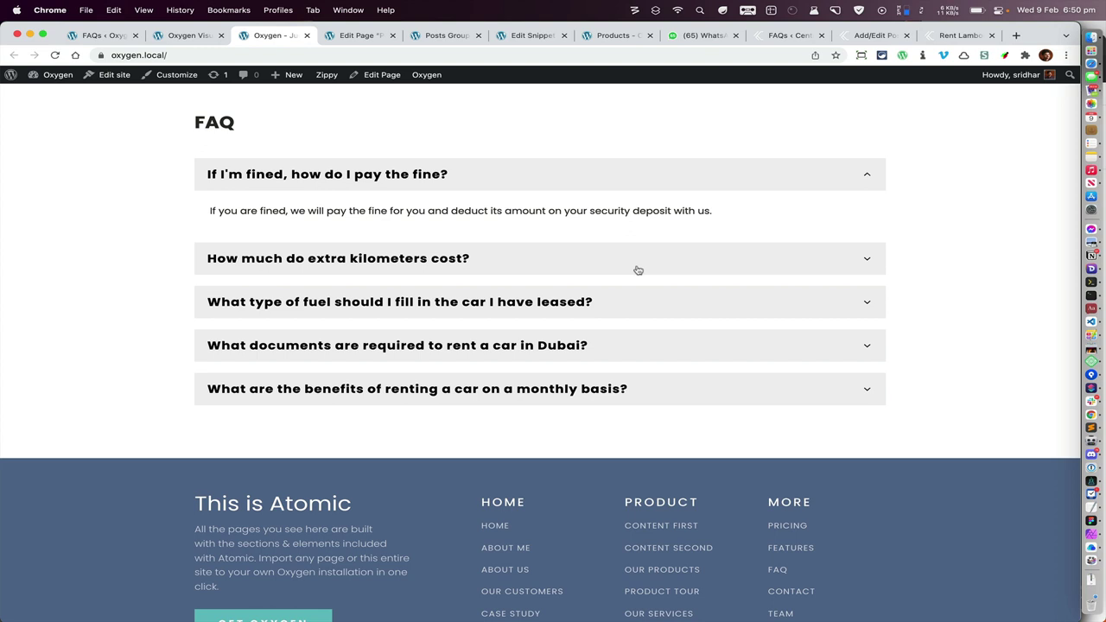
click(181, 37)
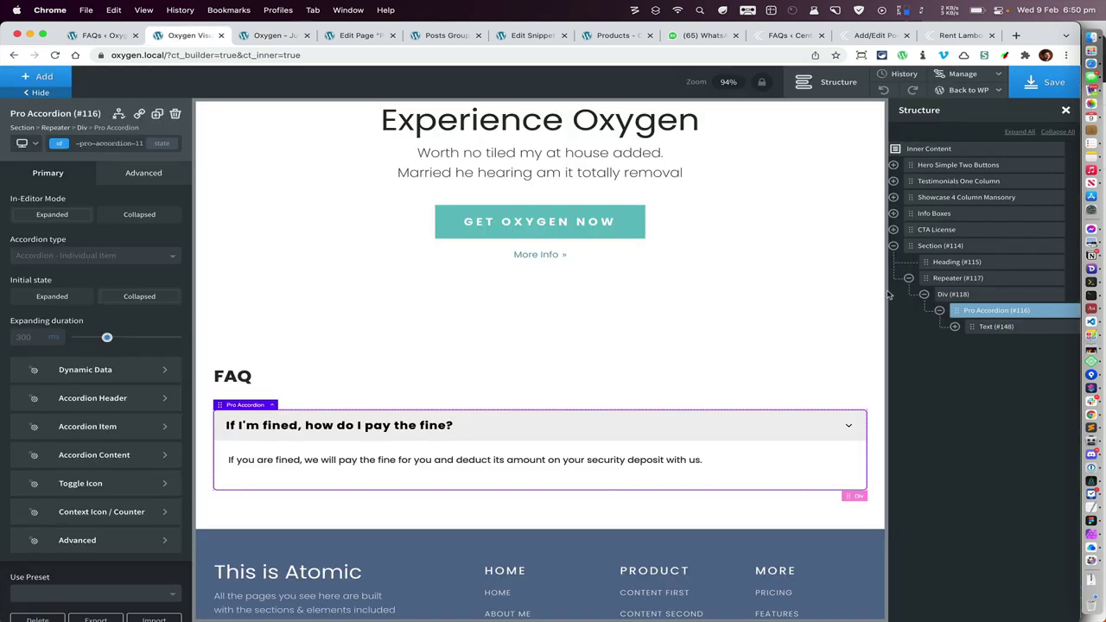
- Inspect the Repeater, its Div and Pro Accordion, then show the accordion's Dynamic Data settings
click(966, 280)
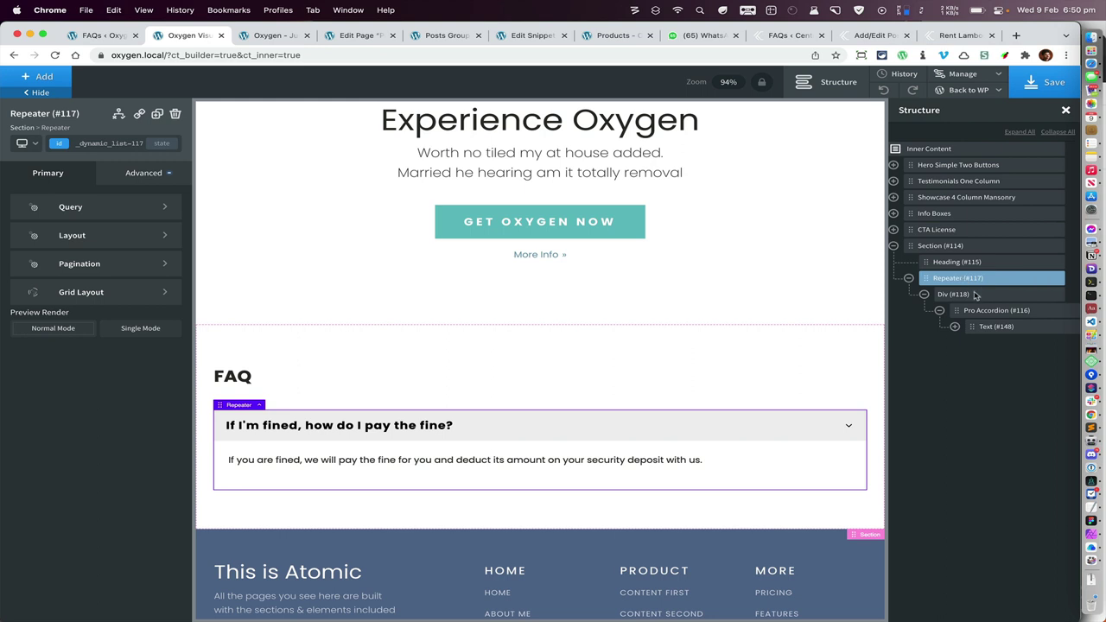
click(980, 295)
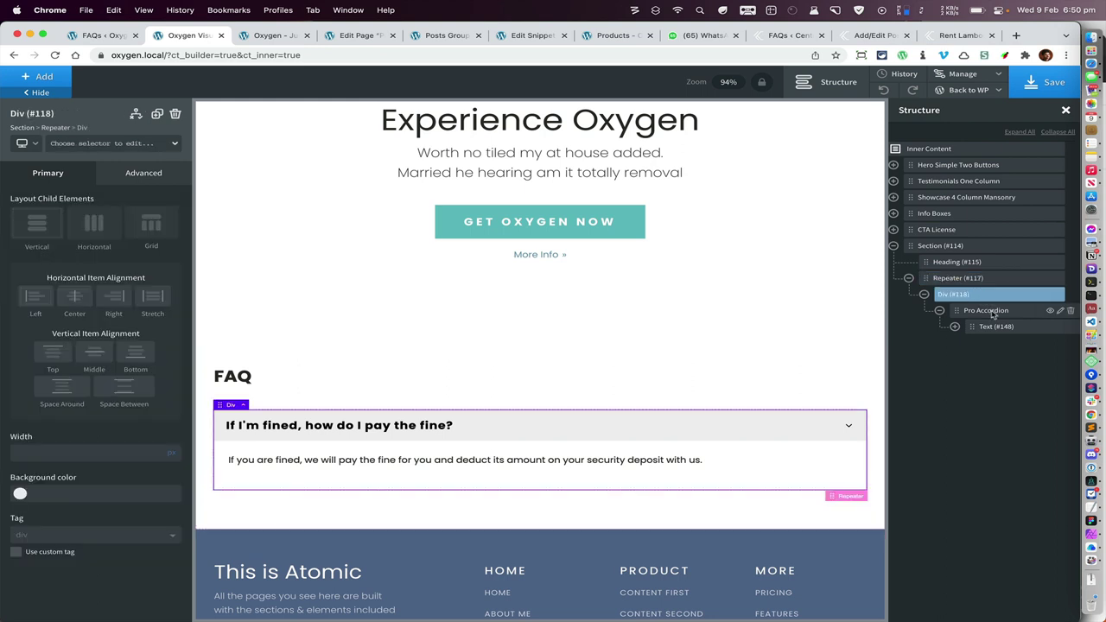
click(986, 311)
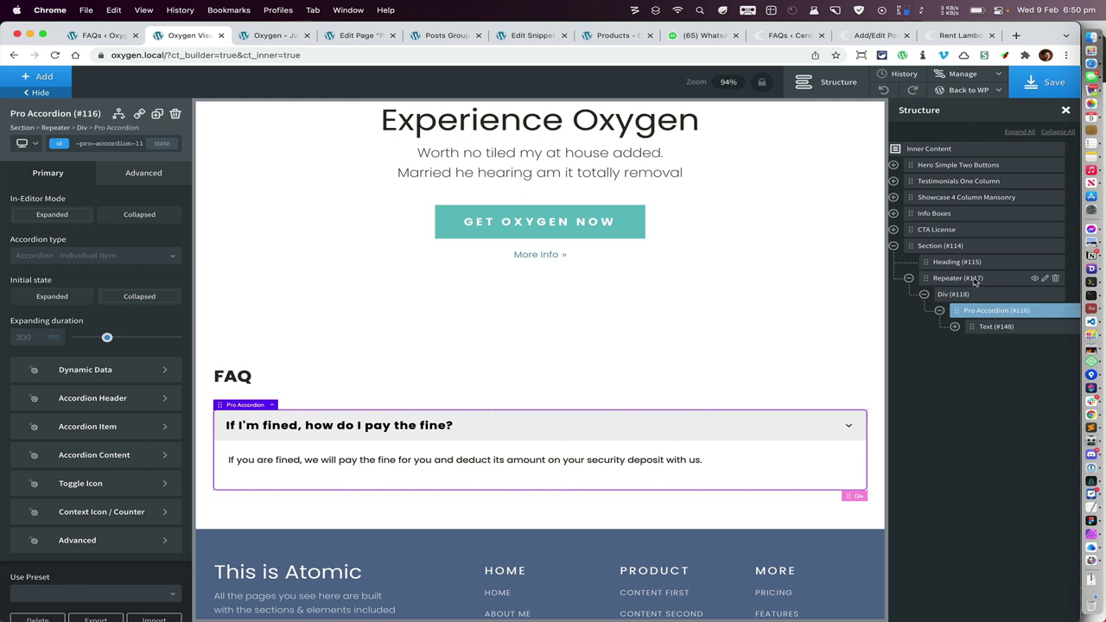
click(976, 279)
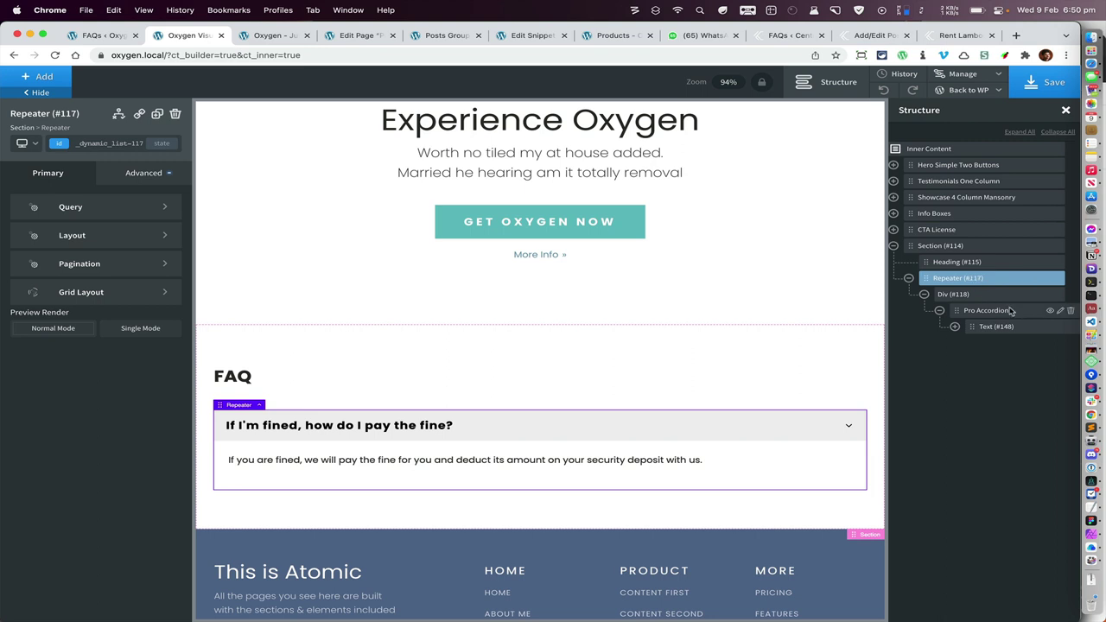
click(1002, 311)
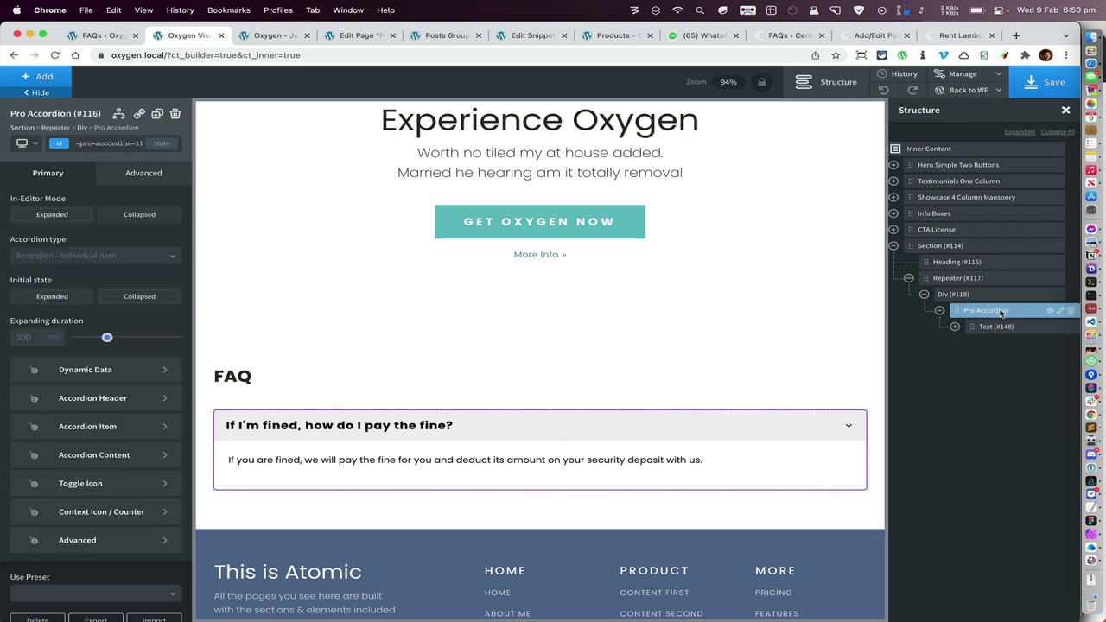
click(129, 370)
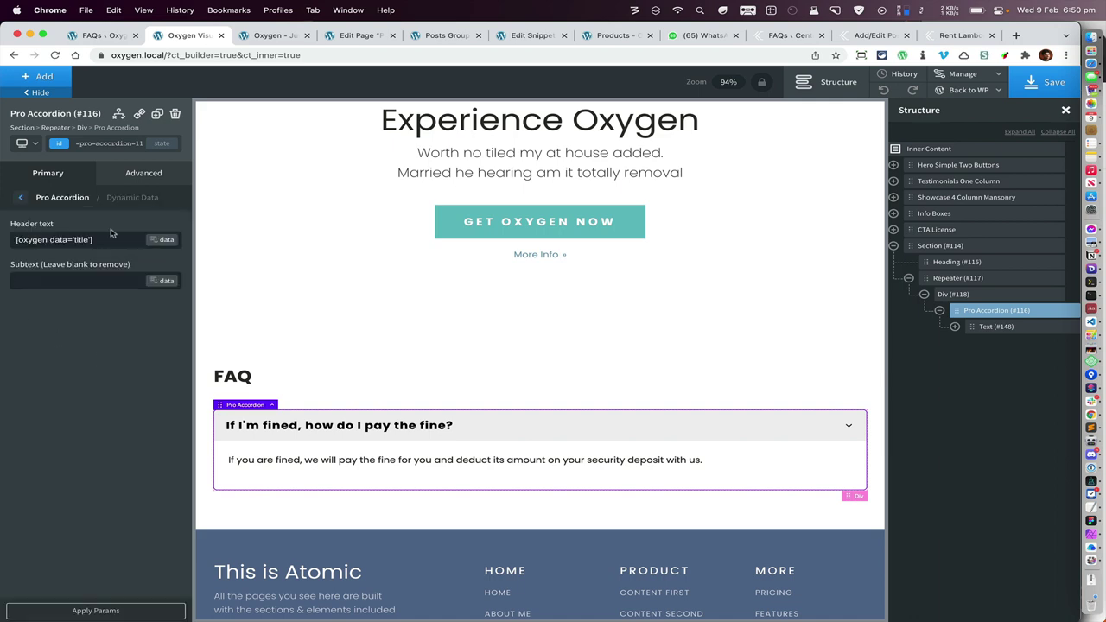
click(167, 240)
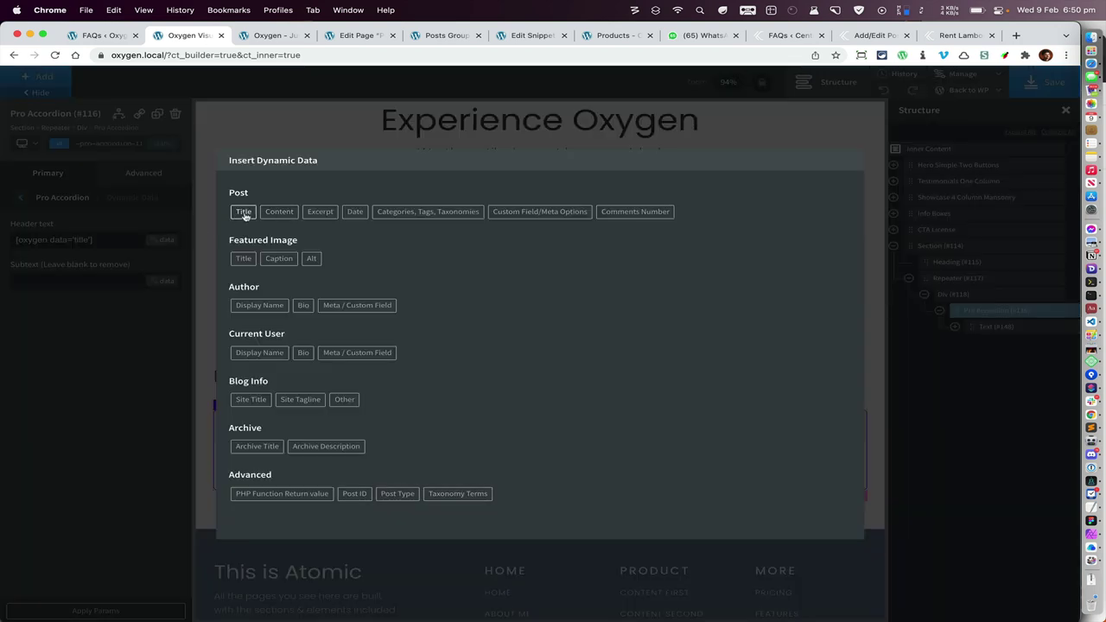
click(1028, 398)
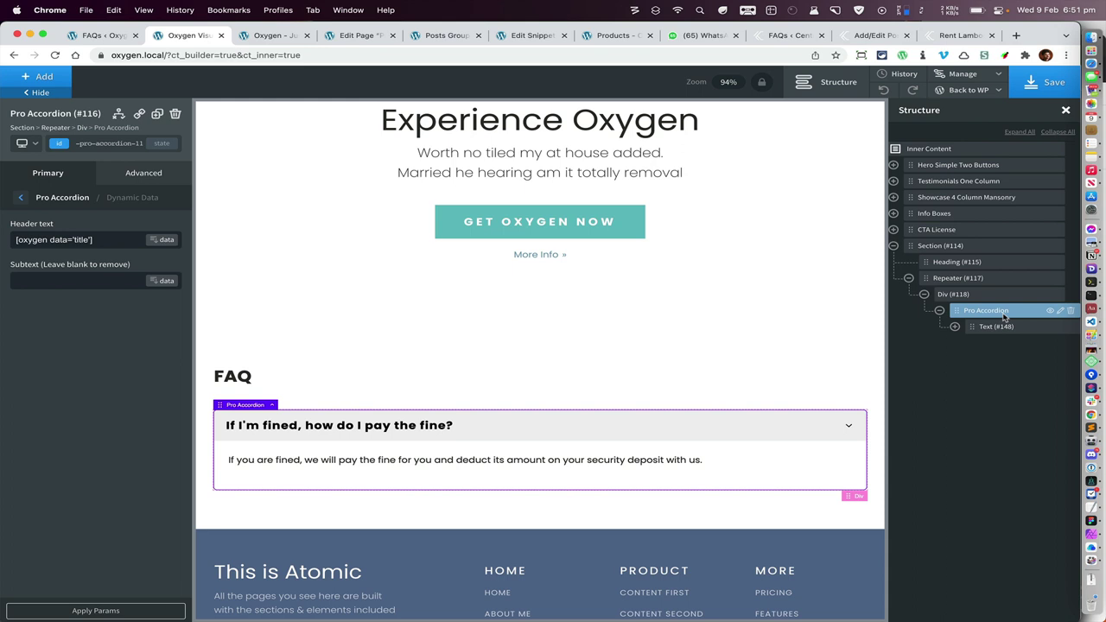
click(976, 267)
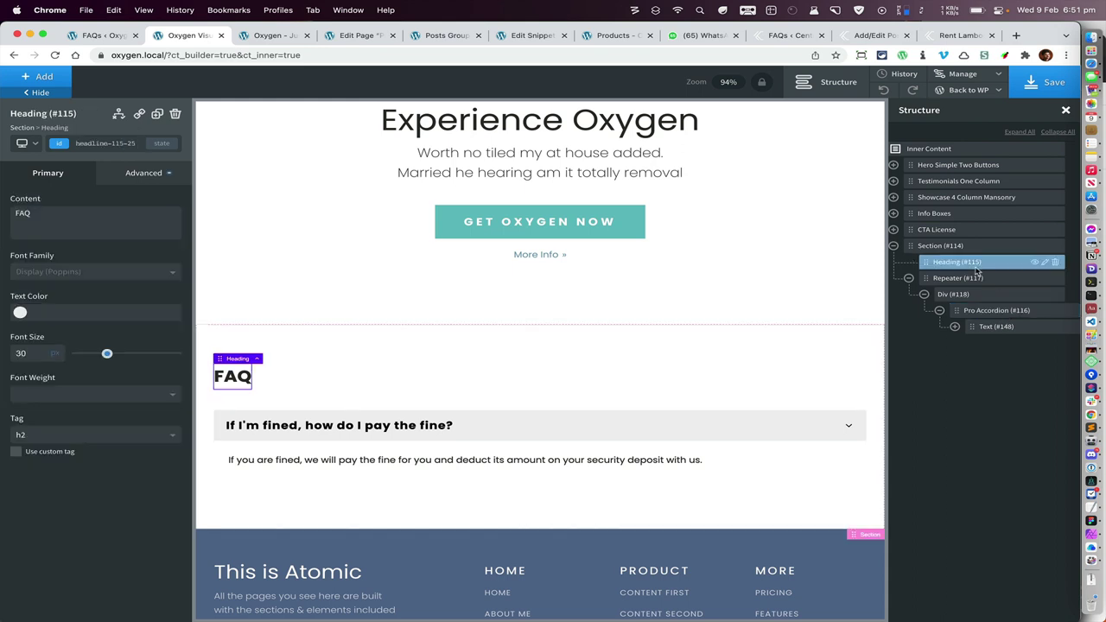